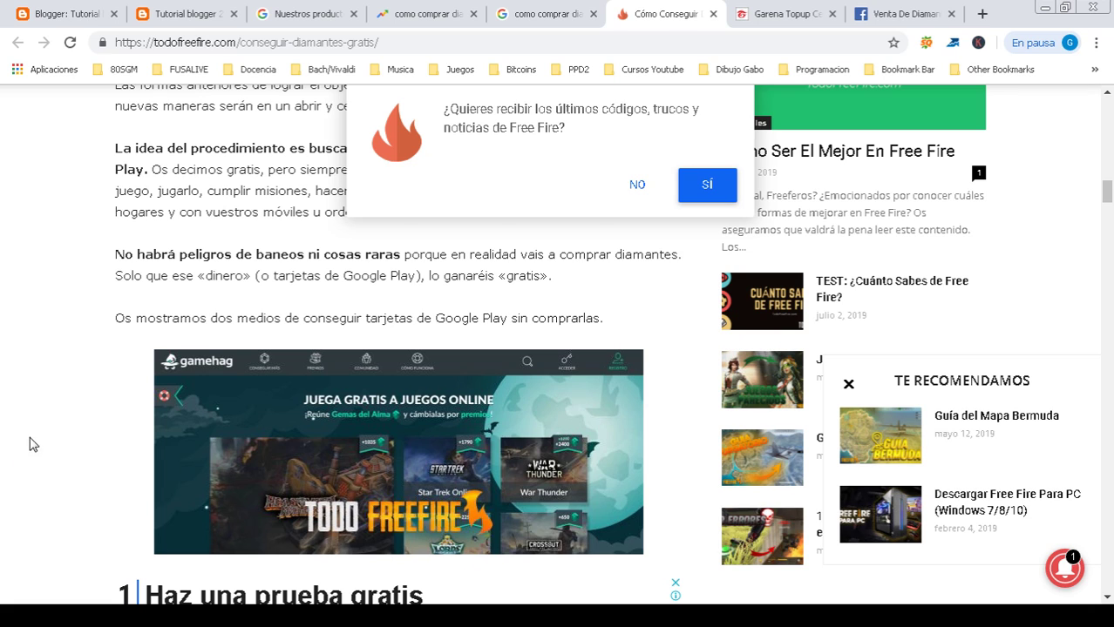
Step: Examine the todofreefire article on getting free diamonds and the Google Trends interest for "como comprar diamantes en free fire"
scroll(59, 409, down, 1)
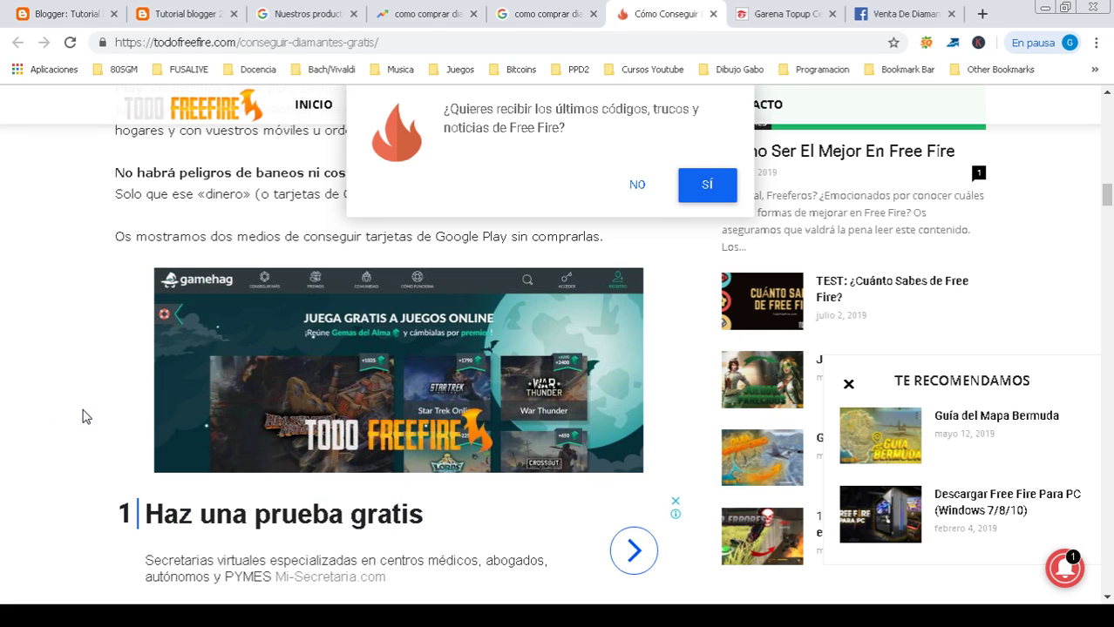
scroll(24, 399, down, 4)
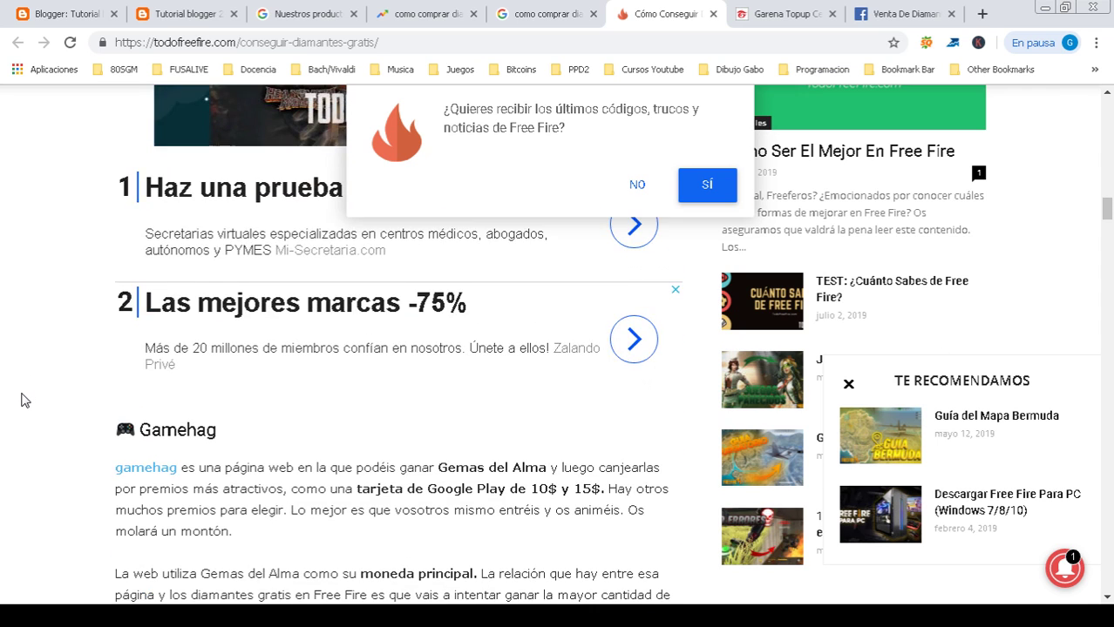
scroll(25, 400, down, 4)
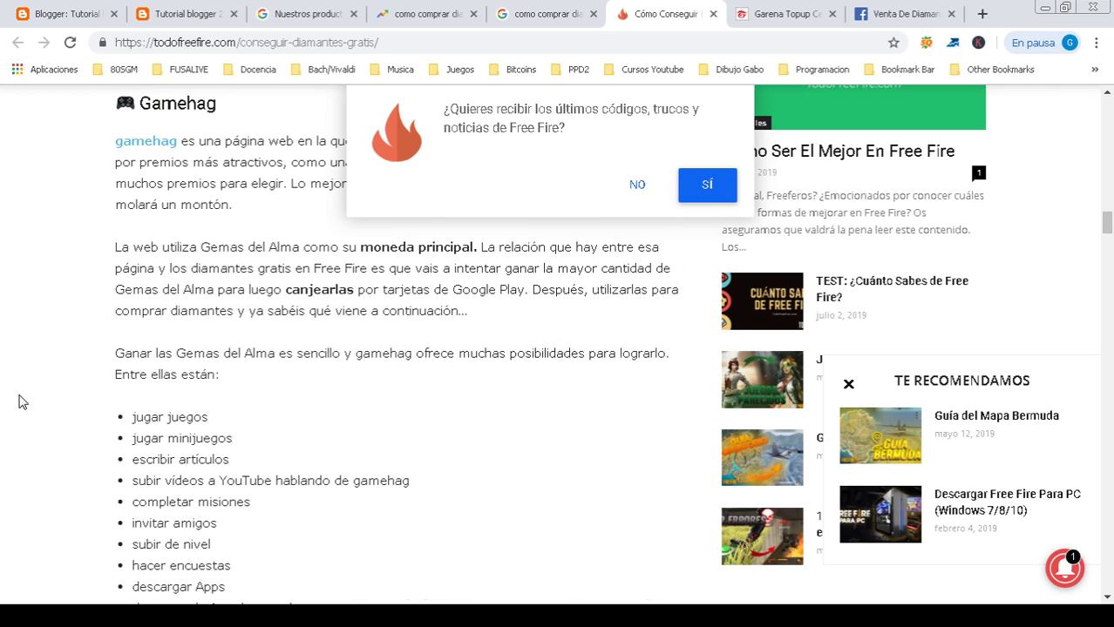
scroll(23, 400, down, 9)
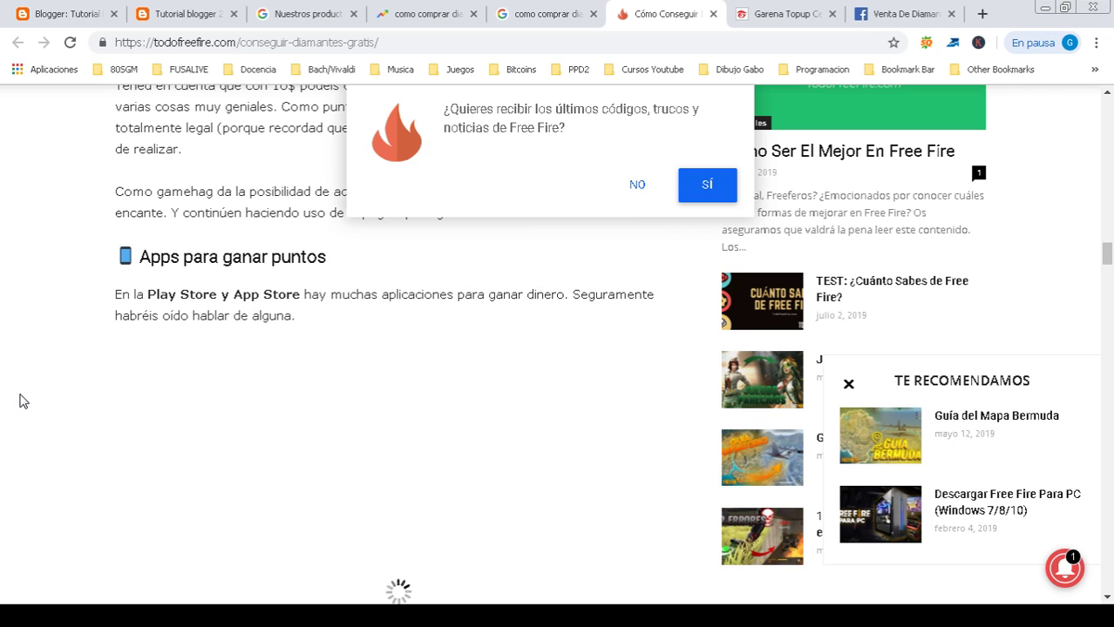
click(74, 14)
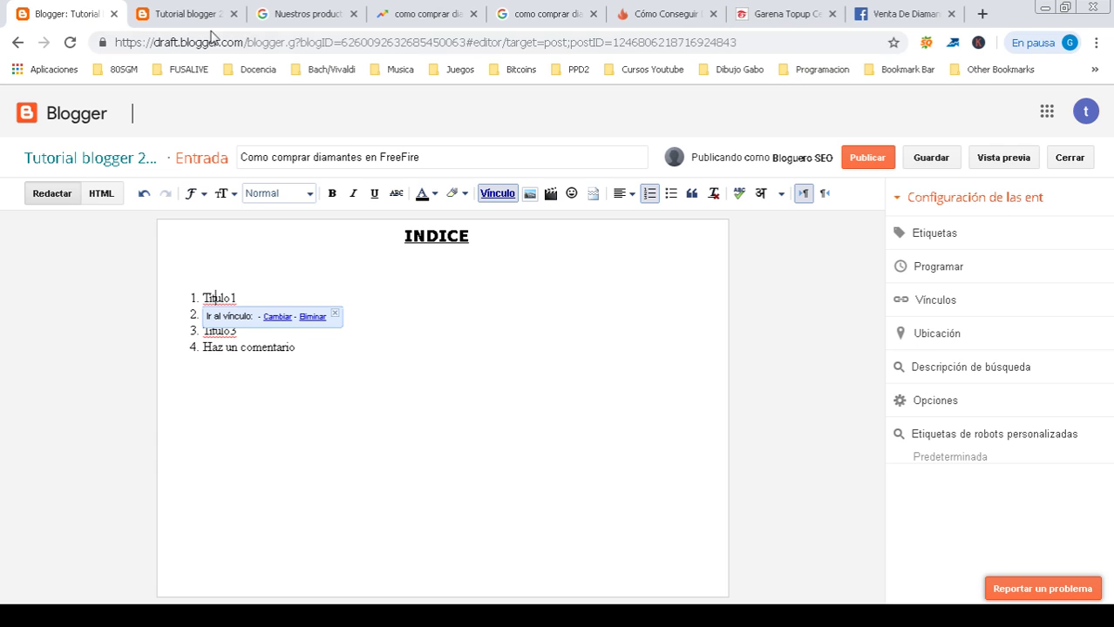
click(403, 14)
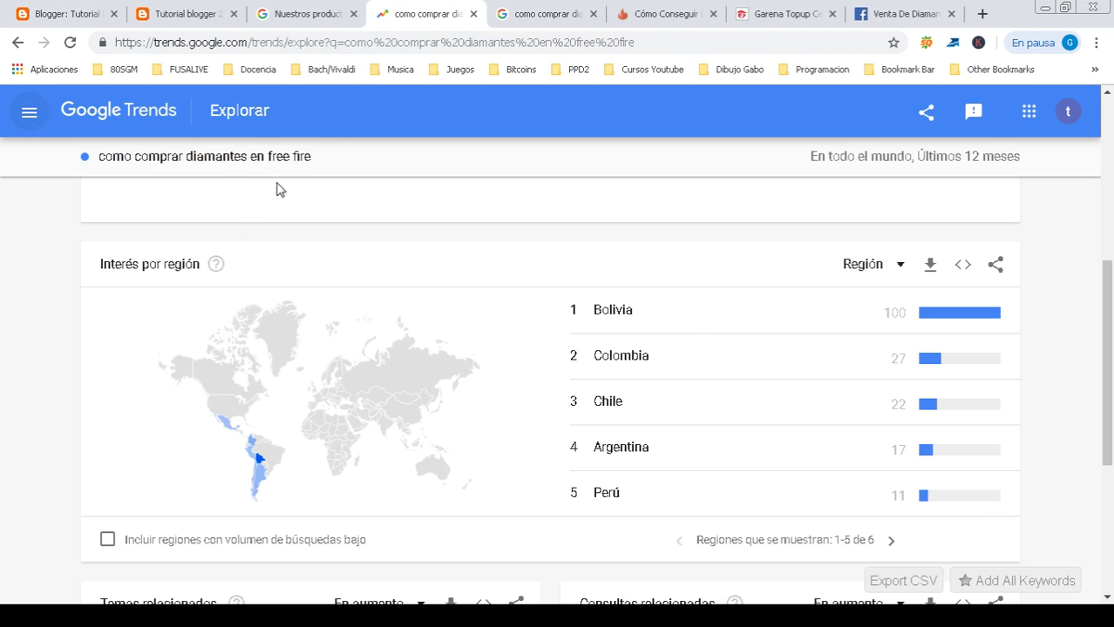
drag(1105, 399, 1107, 225)
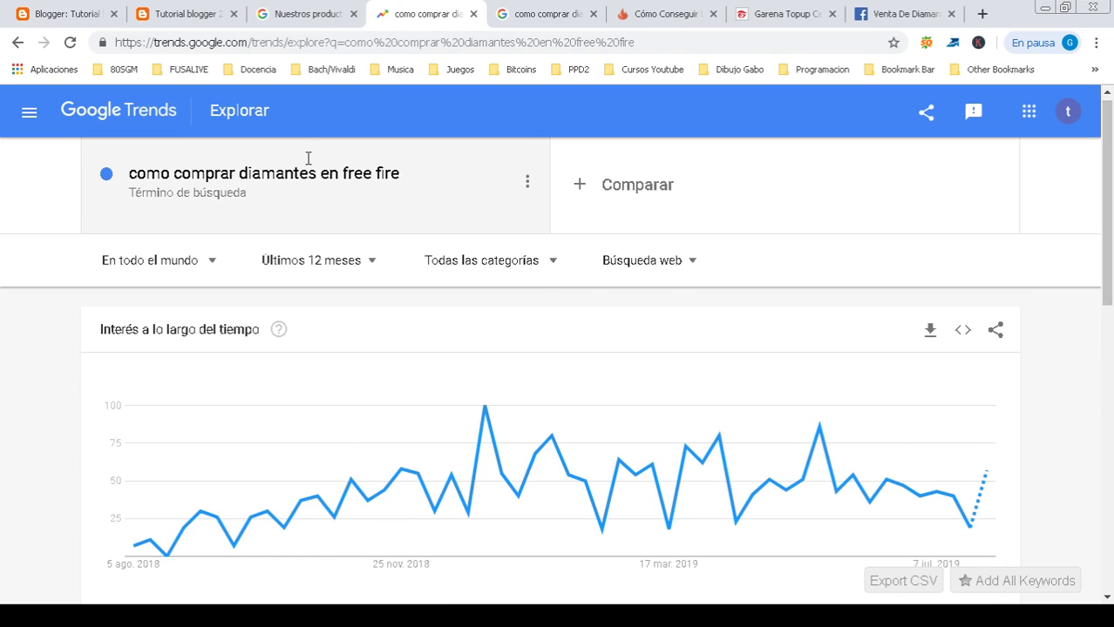
click(183, 13)
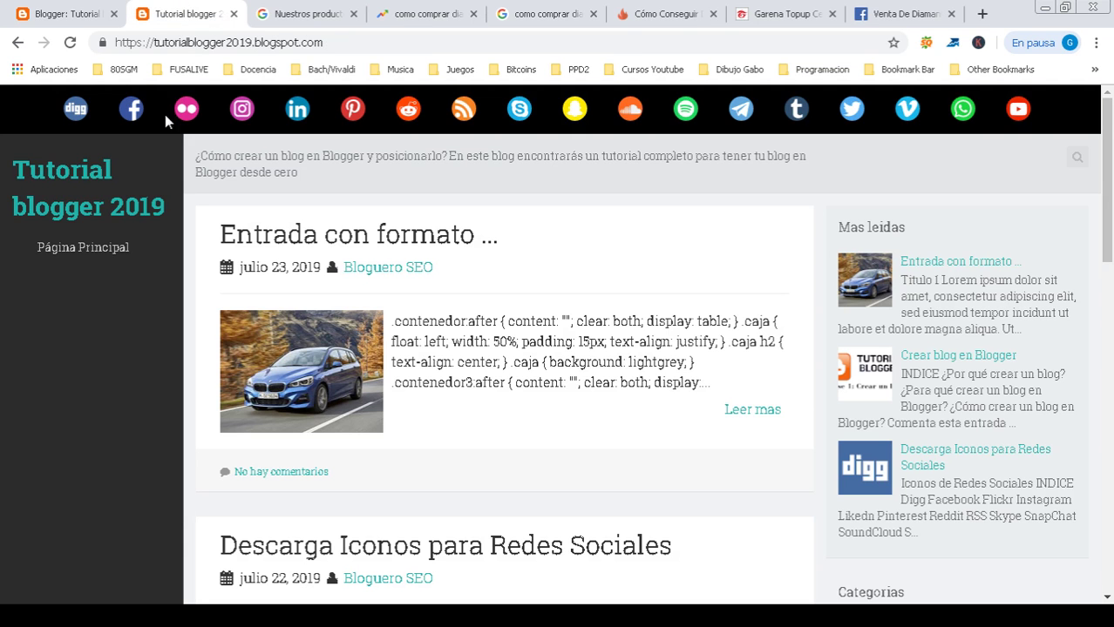
click(72, 18)
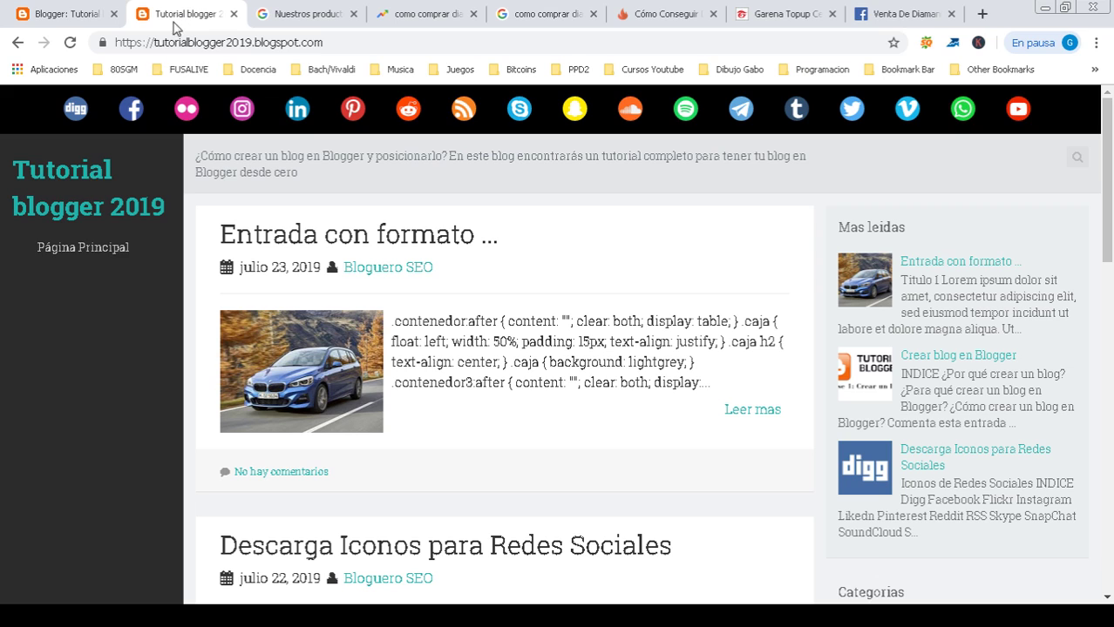
click(183, 17)
Step: Save and close the draft post "Como comprar diamantes en FreeFire", and reopen it for editing from the post list
click(73, 10)
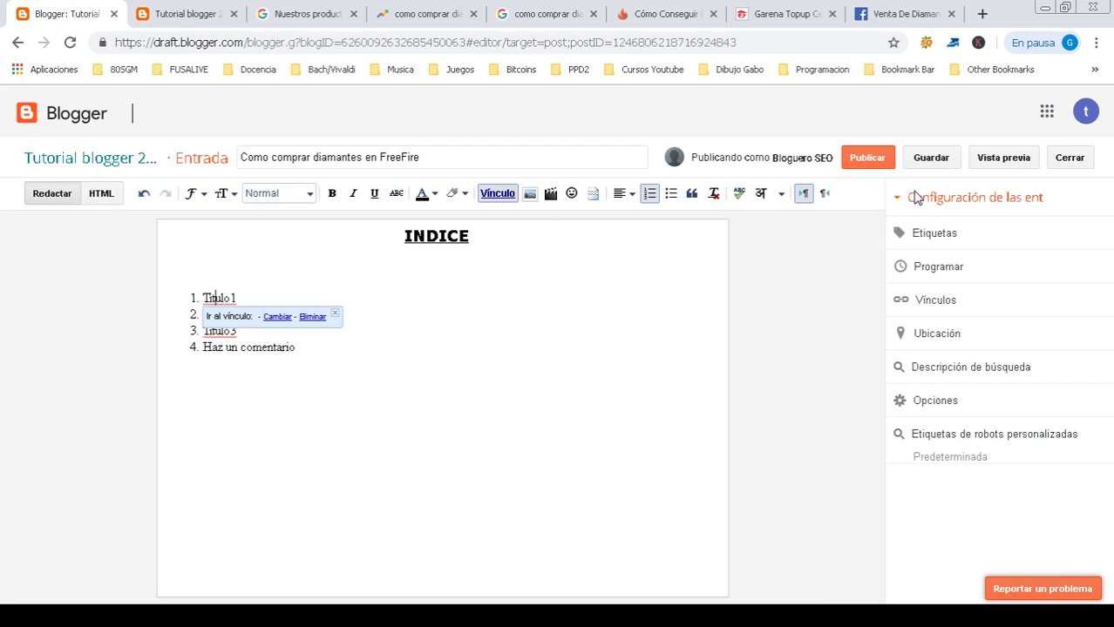
click(929, 164)
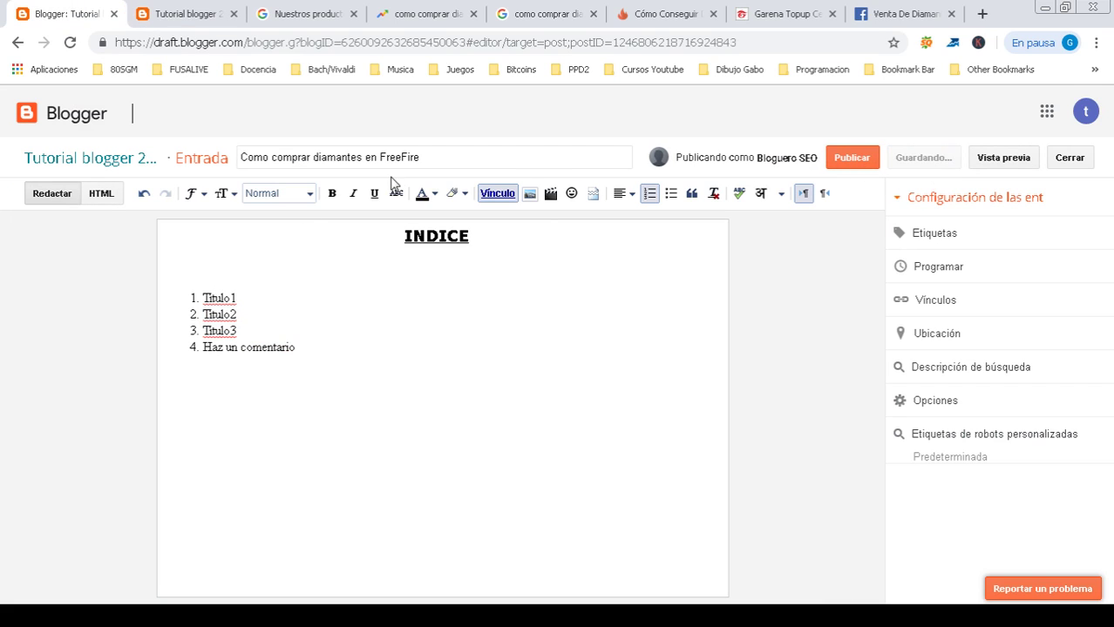
click(1071, 159)
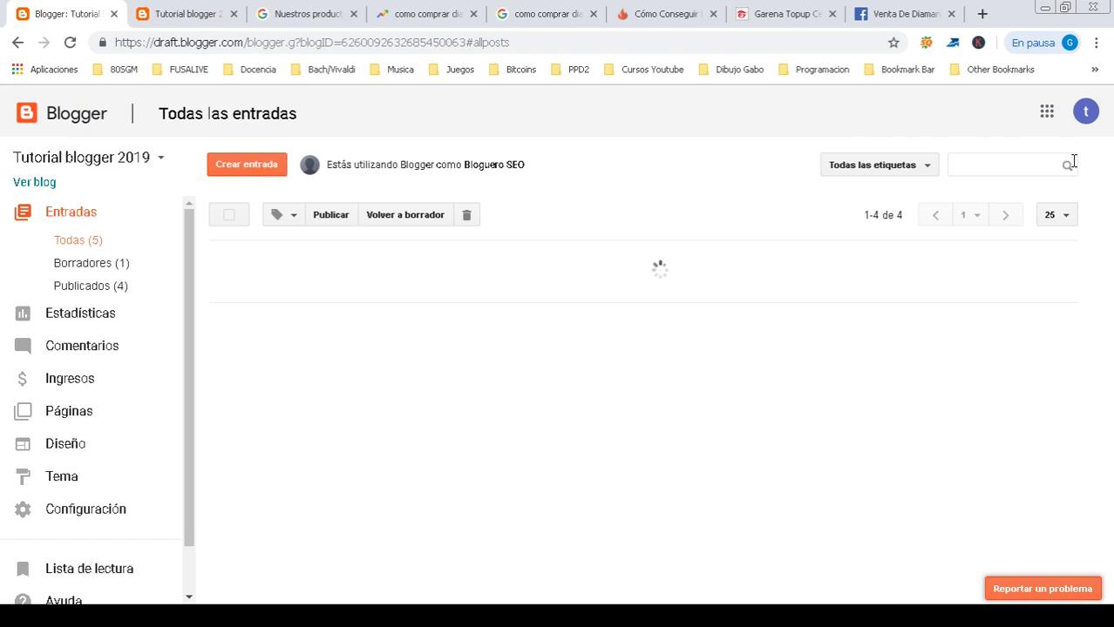
mouse_move(404, 259)
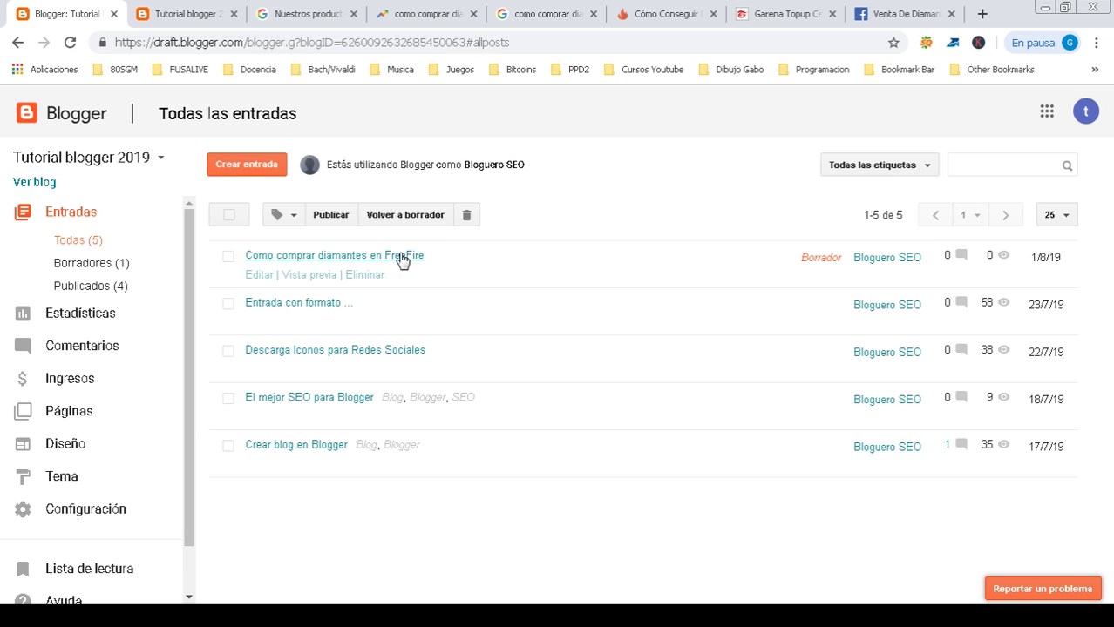
click(266, 278)
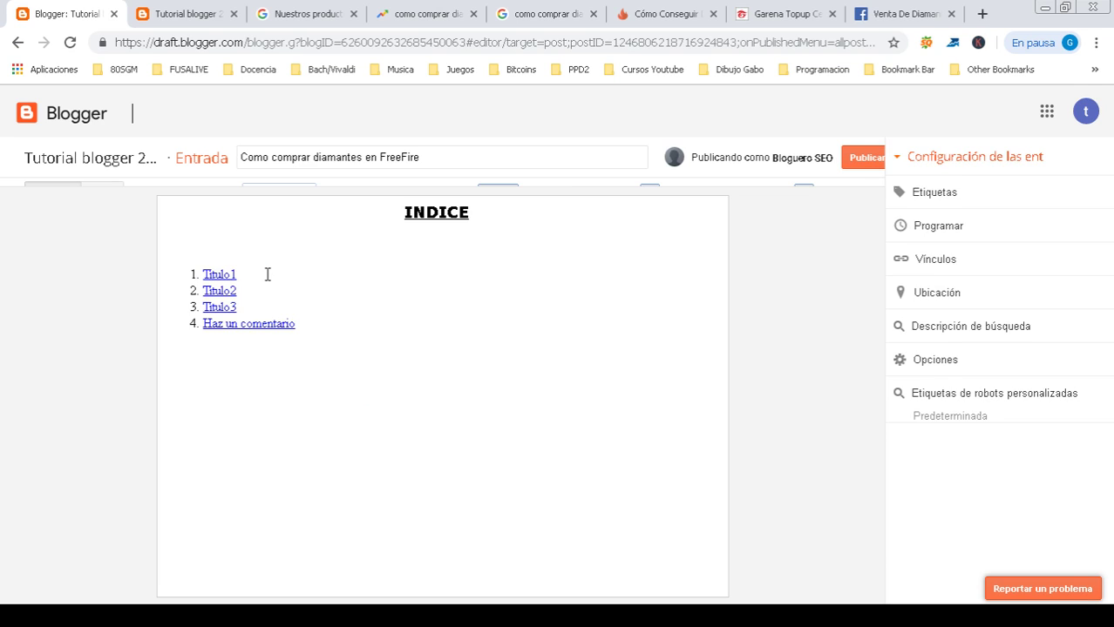
Step: Open the post's Etiquetas setting and place the cursor in the body below the index list
click(263, 393)
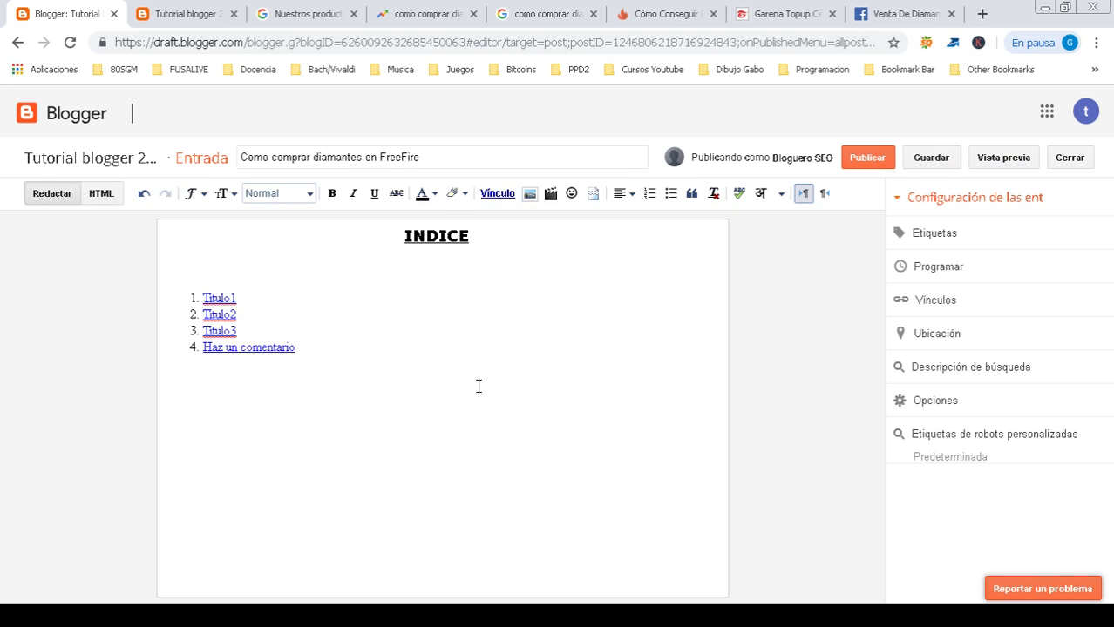
click(952, 242)
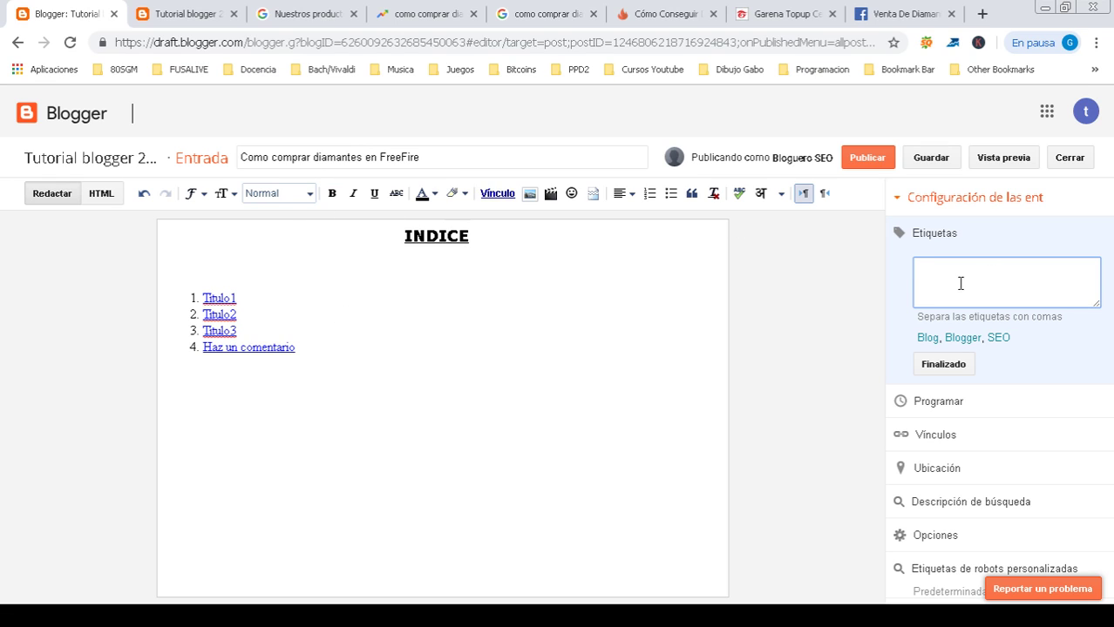
click(231, 399)
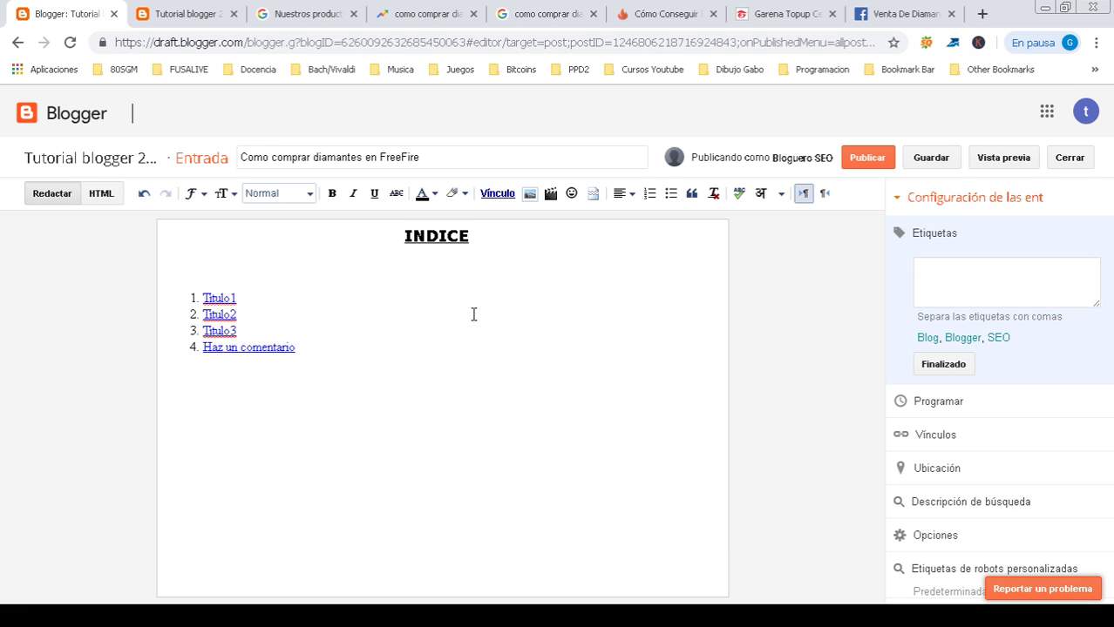
Step: Browse for an image to upload to the post and rename the avatar file in Descargas as diamantes-free-fire
click(530, 195)
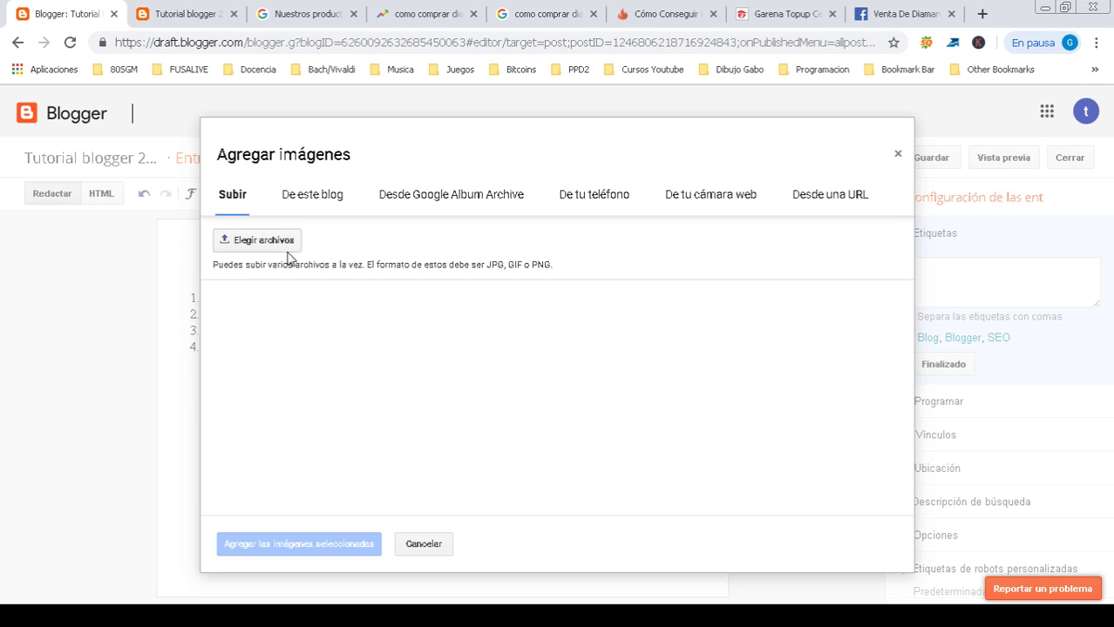
click(262, 241)
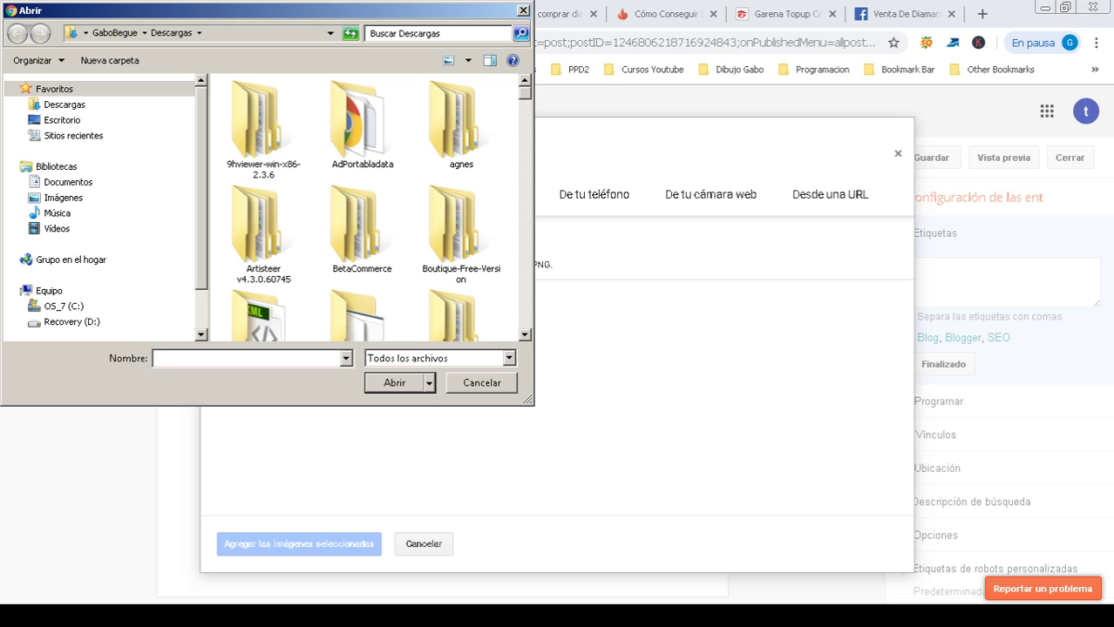
scroll(362, 83, down, 10)
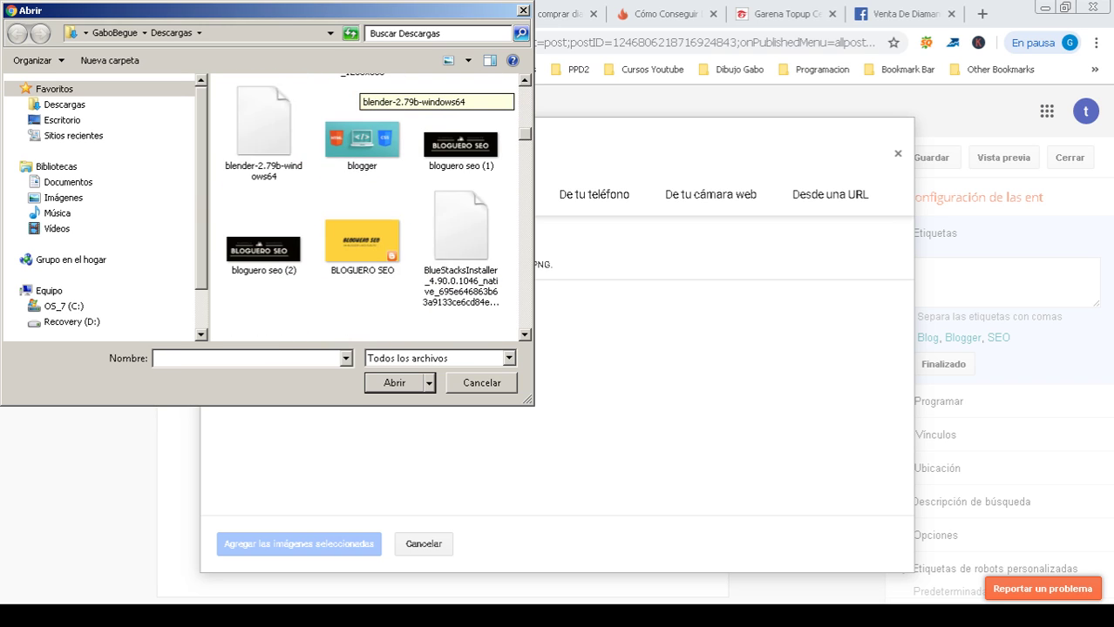
scroll(362, 209, up, 3)
click(264, 117)
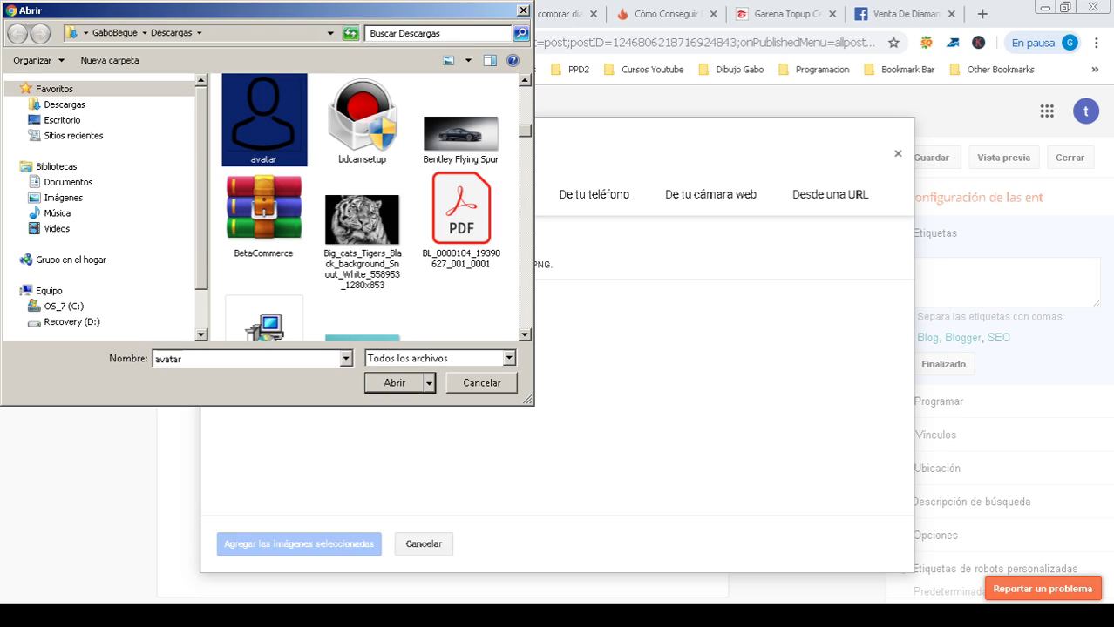
key(F2)
text(diamantes-f)
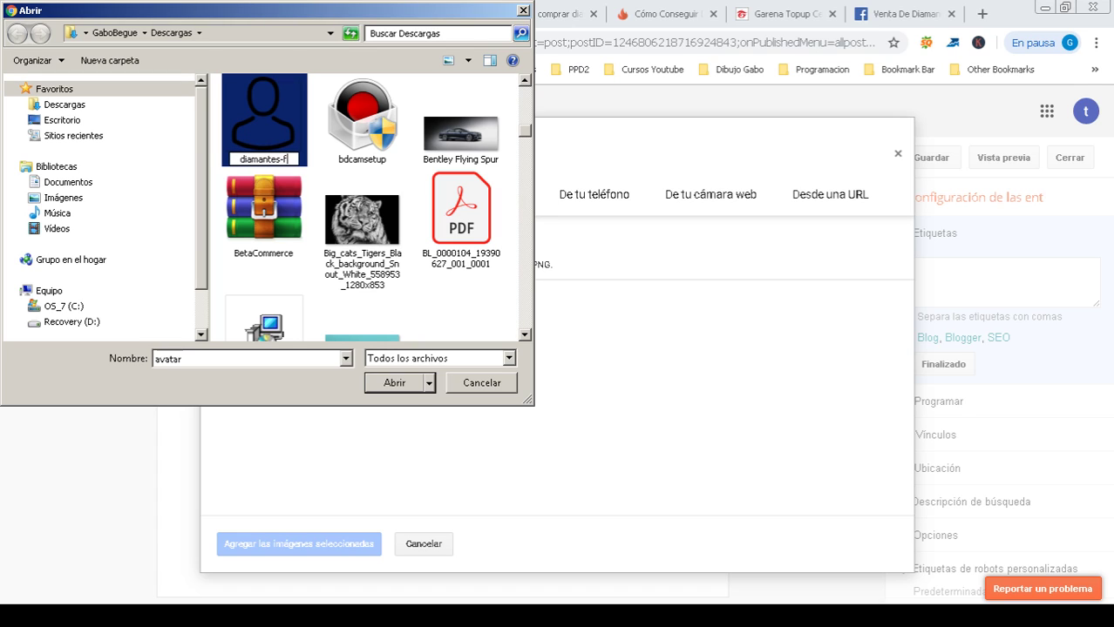
text(ree-fire)
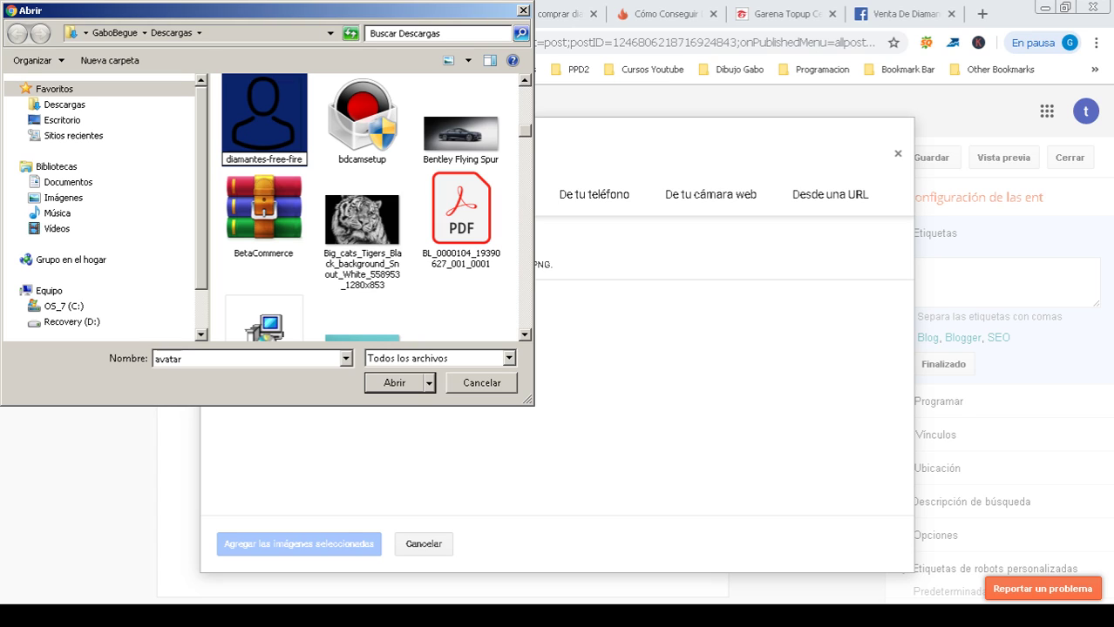
key(Return)
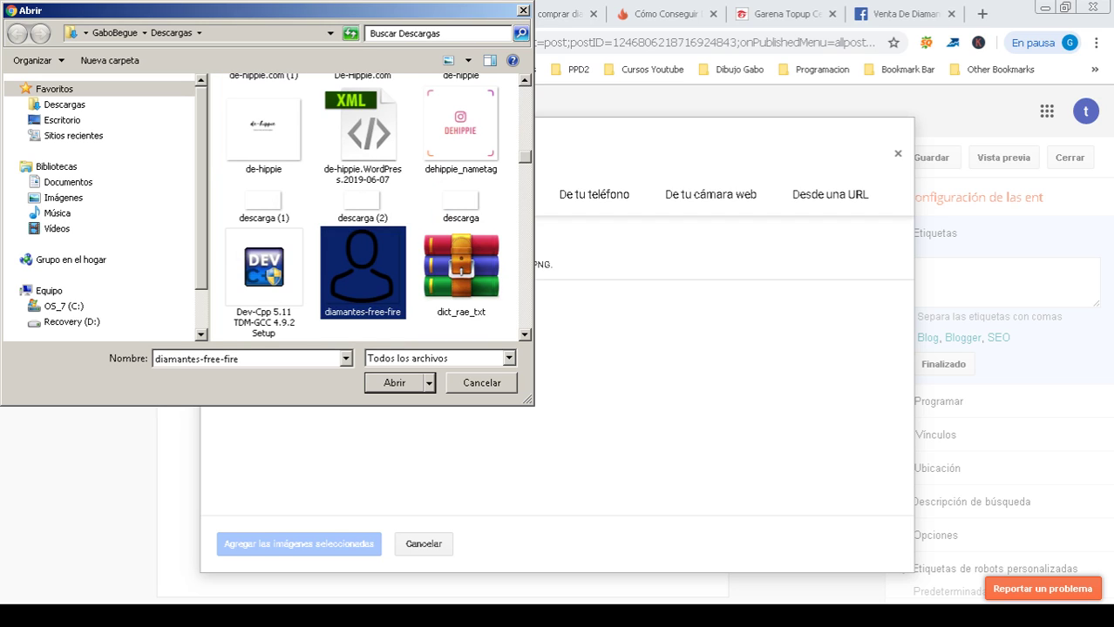
Step: Upload the diamantes-free-fire image and insert it into the post below the index list
click(389, 384)
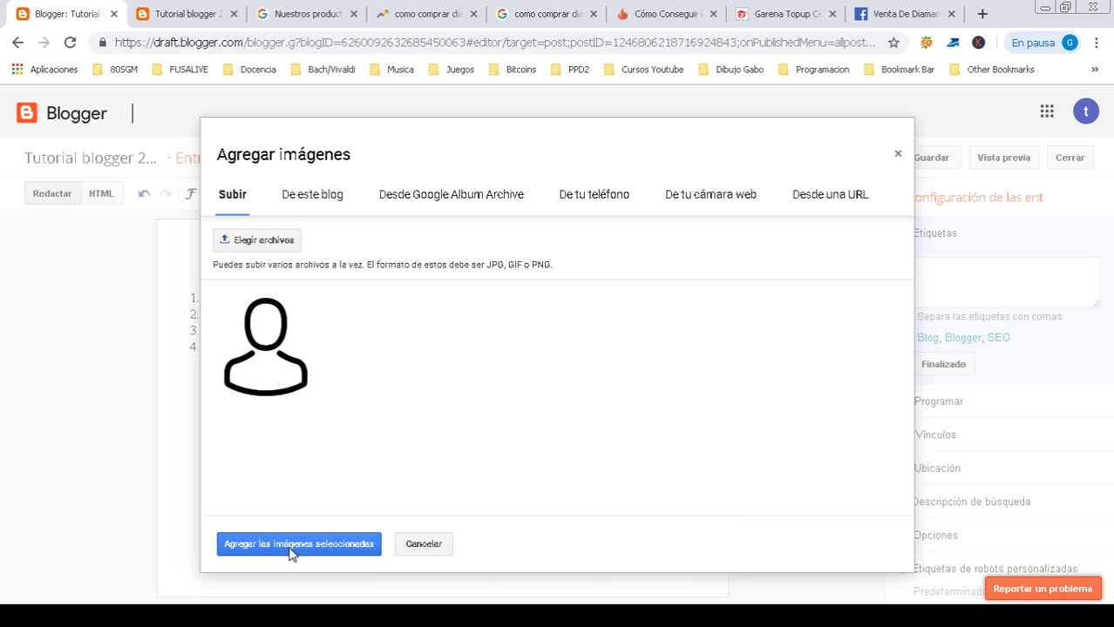
click(292, 549)
drag(718, 294, 715, 360)
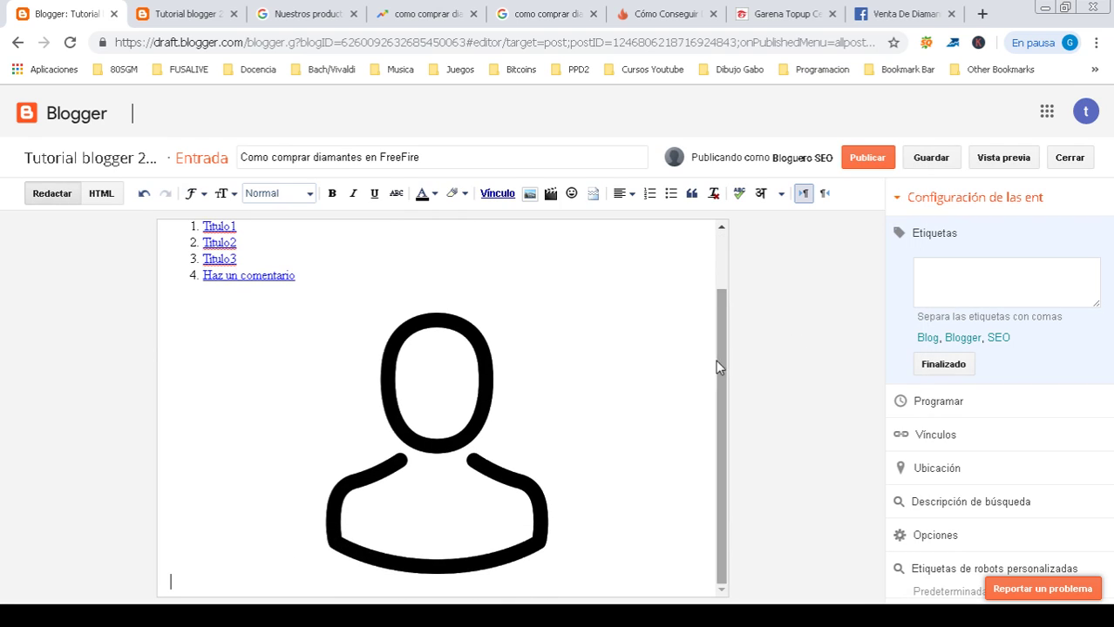
Step: Set the inserted image's alt text to "como-comprar-diamantes-free-fire" and enter the title text "Como comprar diamantes en Free F"
click(432, 446)
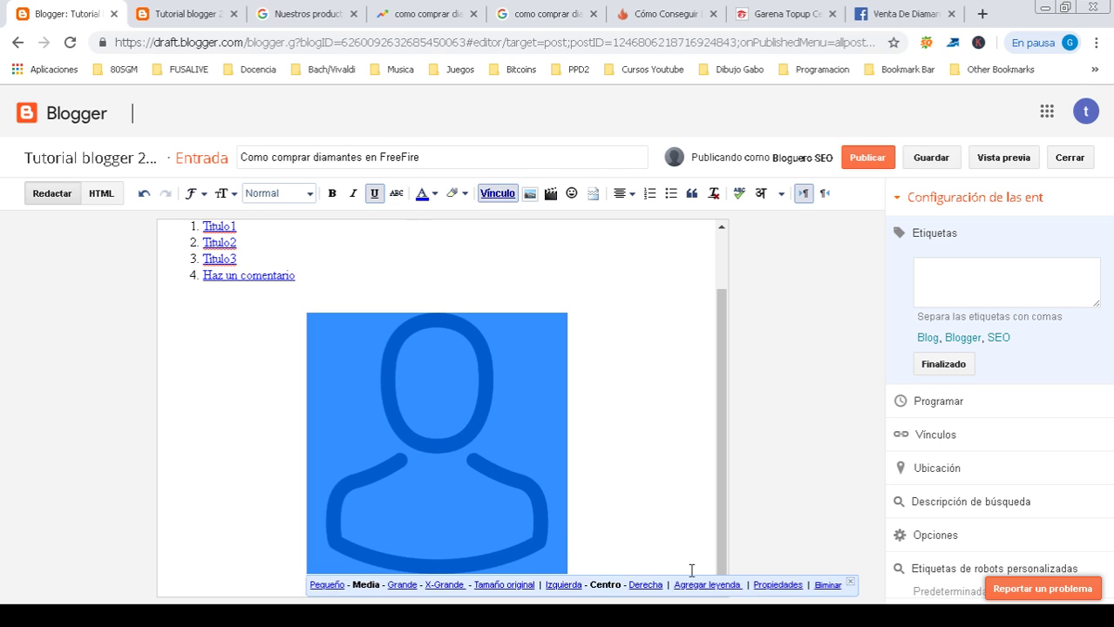
click(775, 585)
click(446, 367)
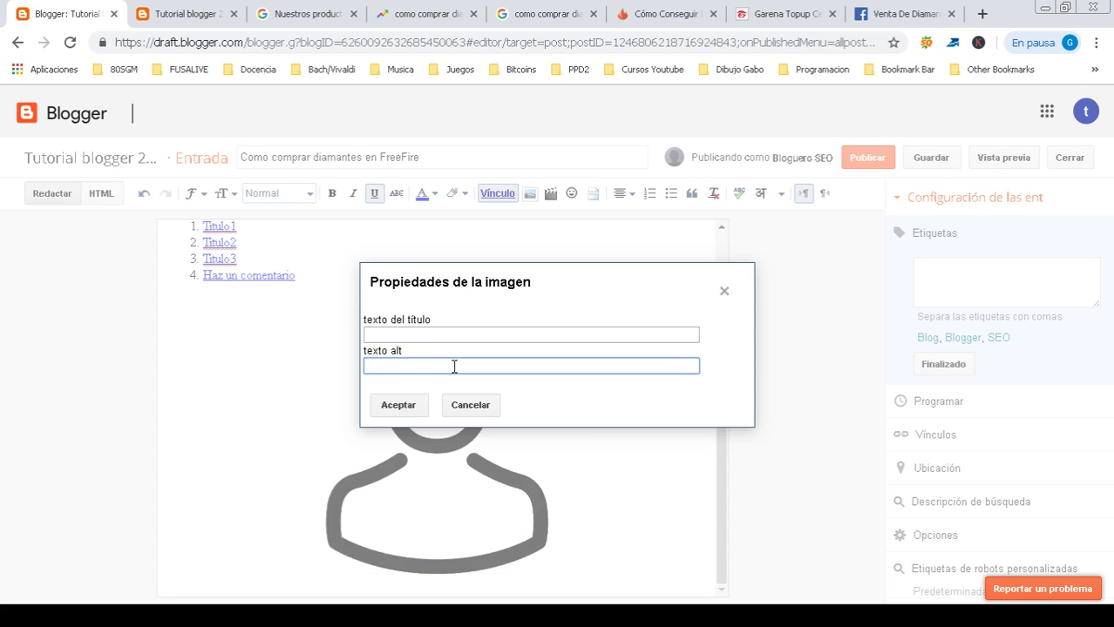
text(como-comprar-diamantes-free-fire)
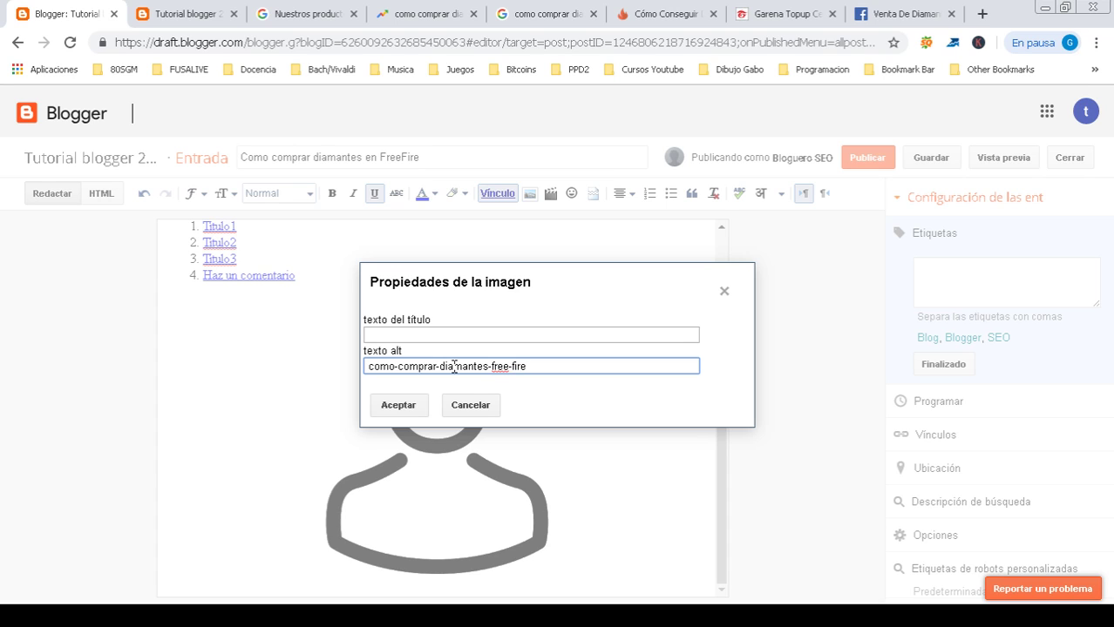
click(458, 335)
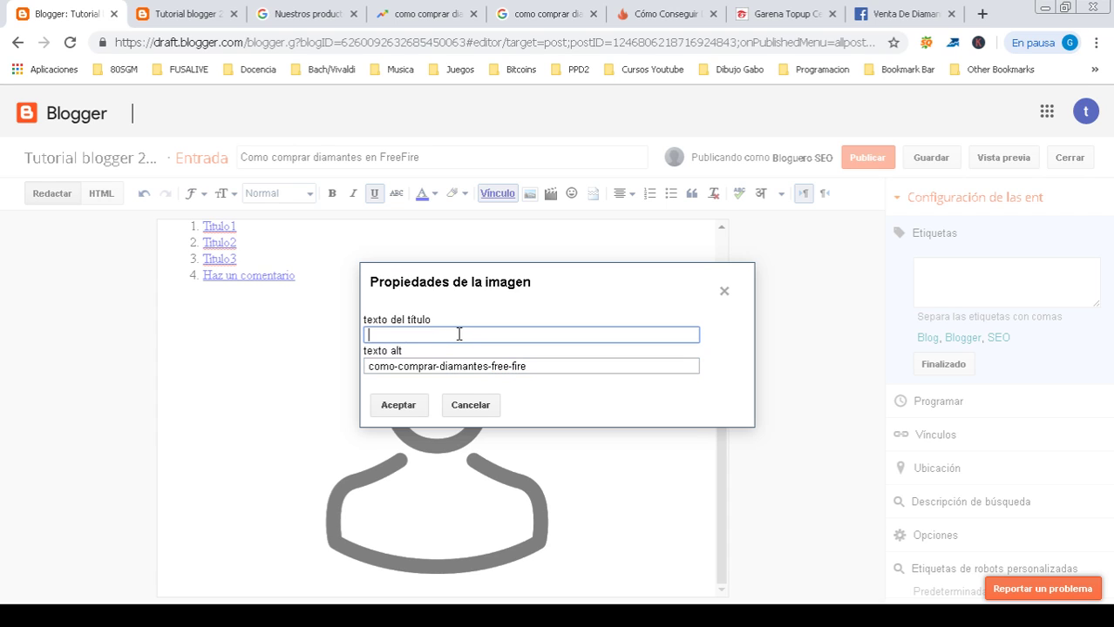
text(Como comprar diamantes e)
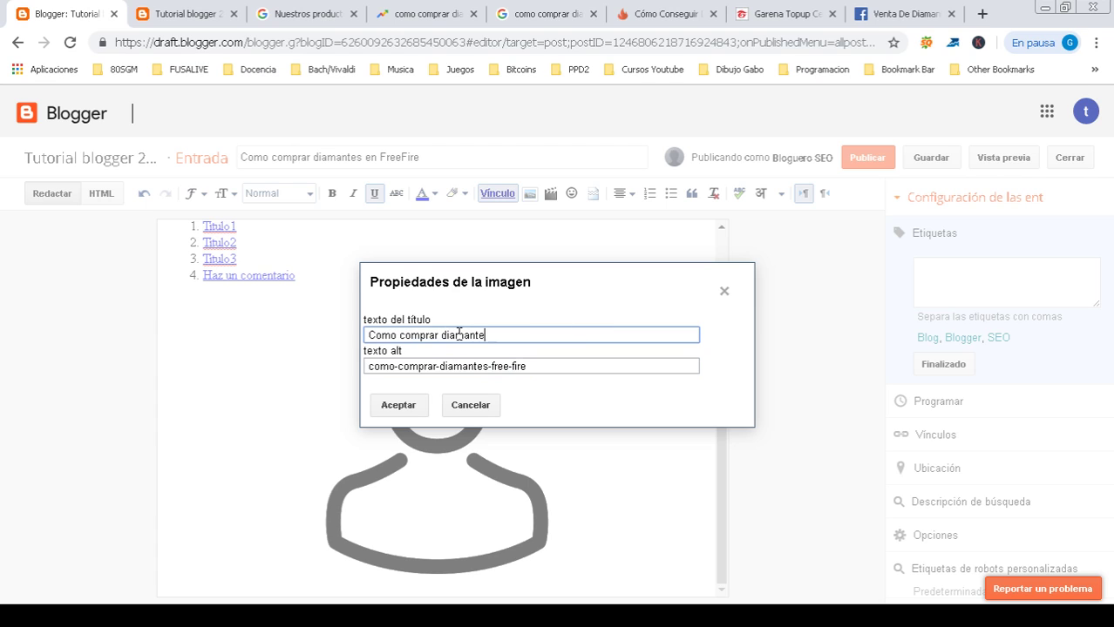
text(n Free F)
Step: Show Google's image results for "como comprar diamantes en free fire" and preview the first image
click(982, 14)
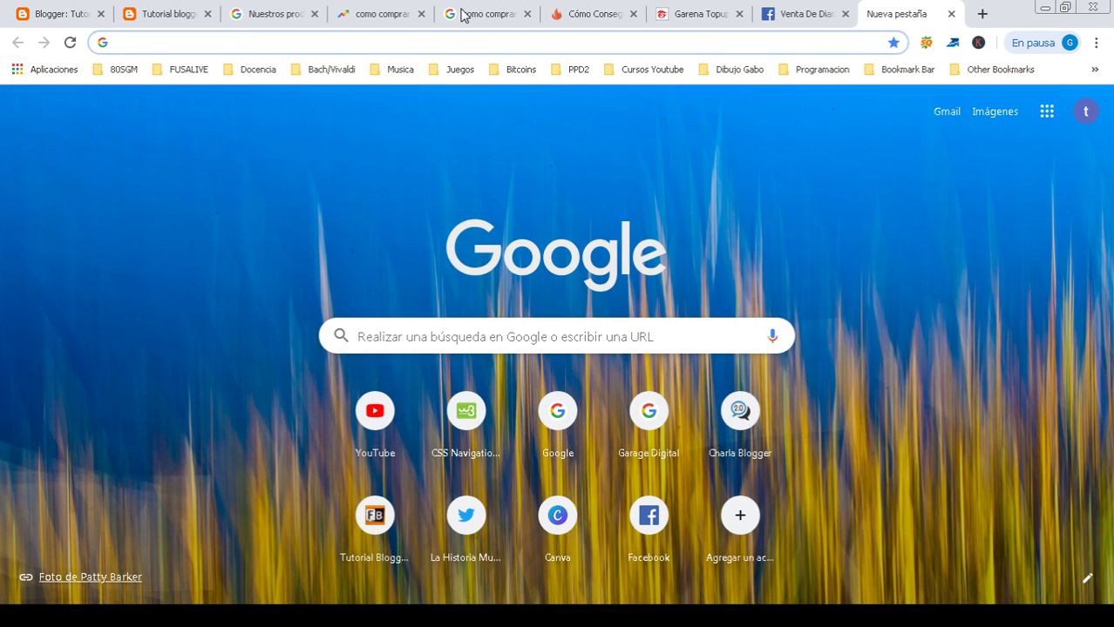
click(462, 16)
scroll(314, 355, down, 6)
scroll(315, 355, up, 5)
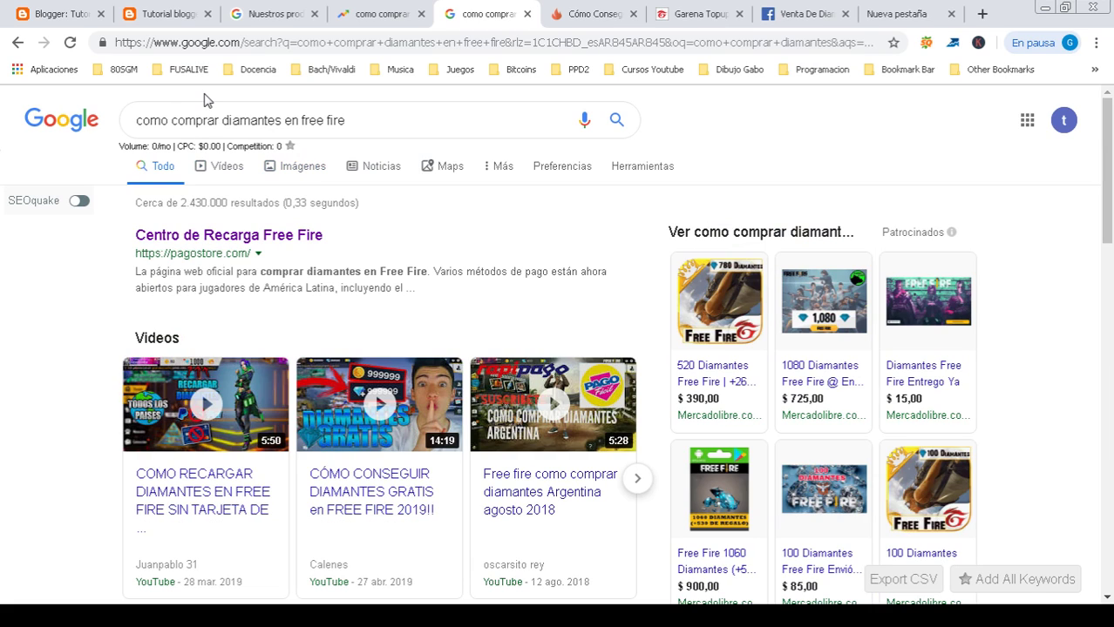
click(283, 171)
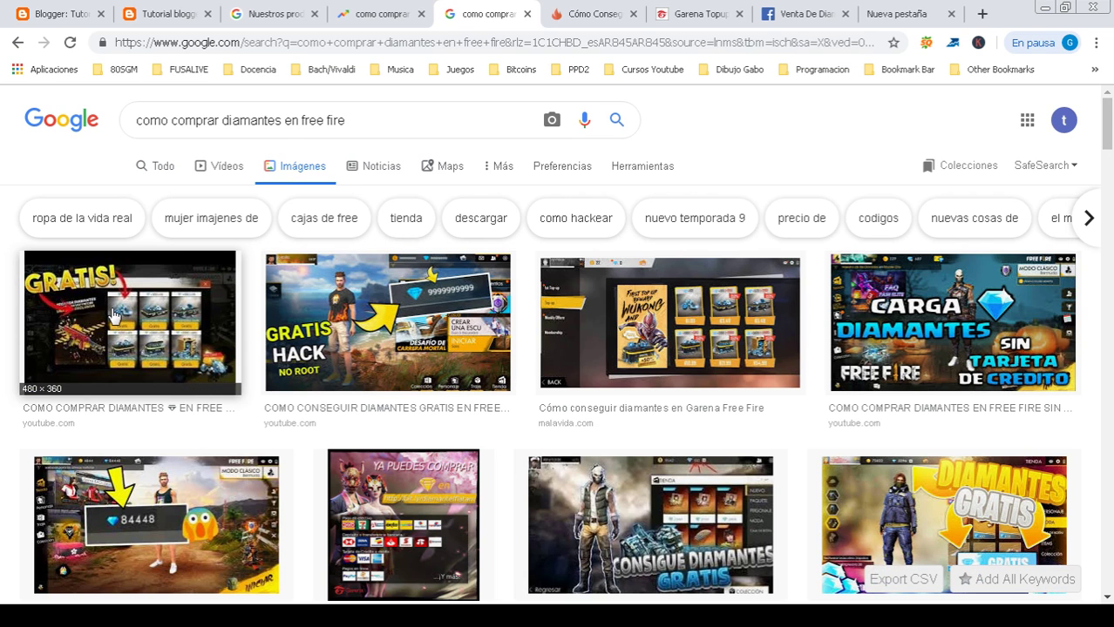
click(113, 314)
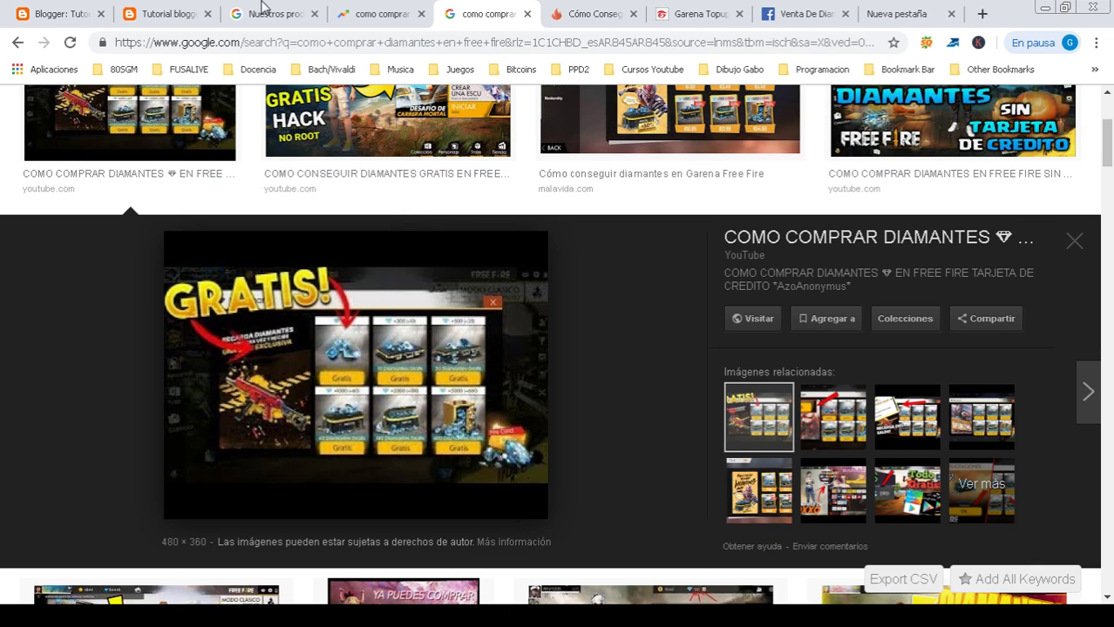
Step: Preview the Malavida image "Cómo conseguir diamantes en Garena Free Fire" in Google's image results
click(49, 12)
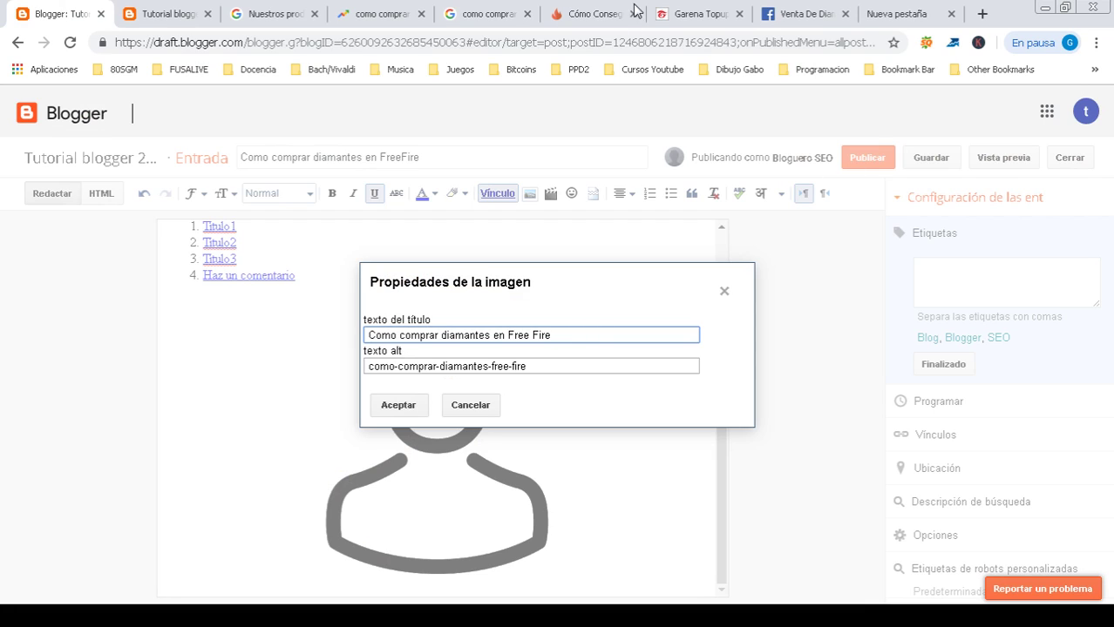
click(269, 15)
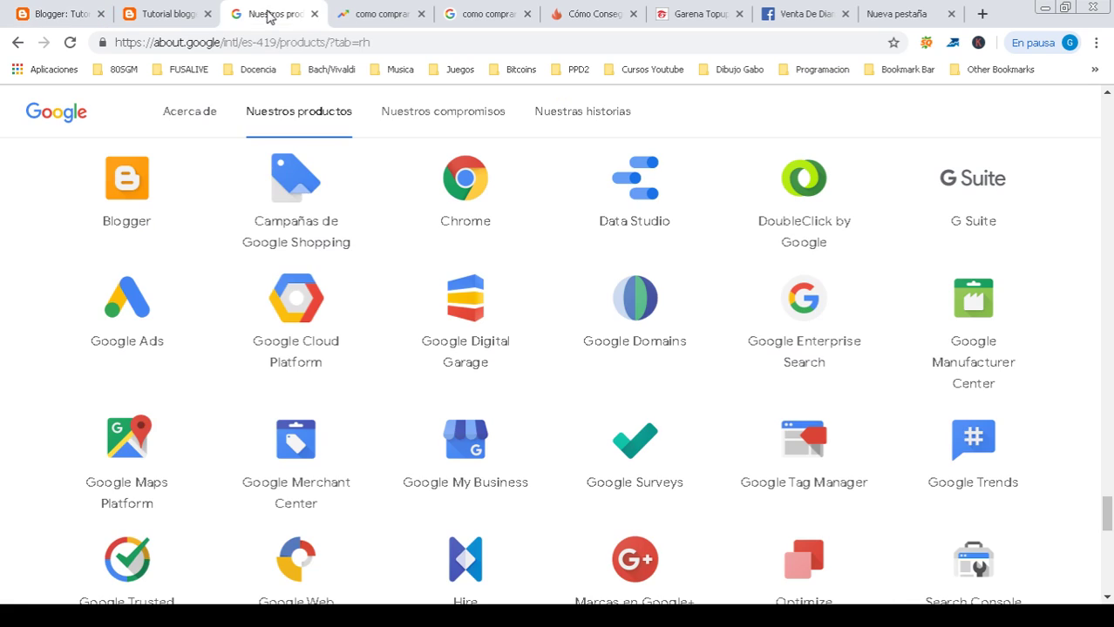
click(464, 15)
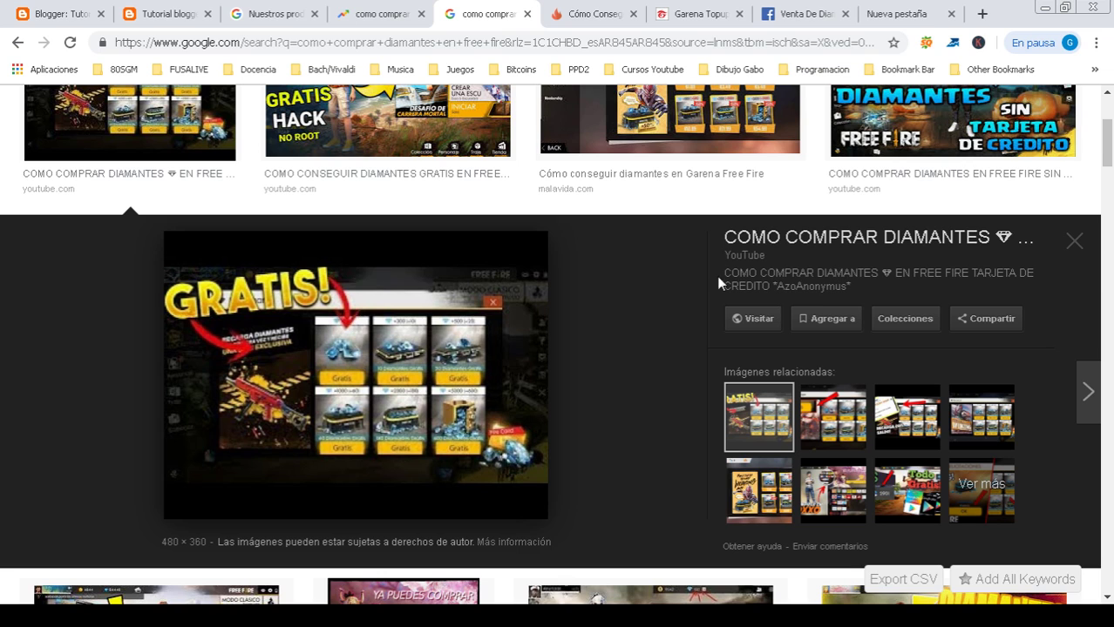
scroll(868, 326, up, 3)
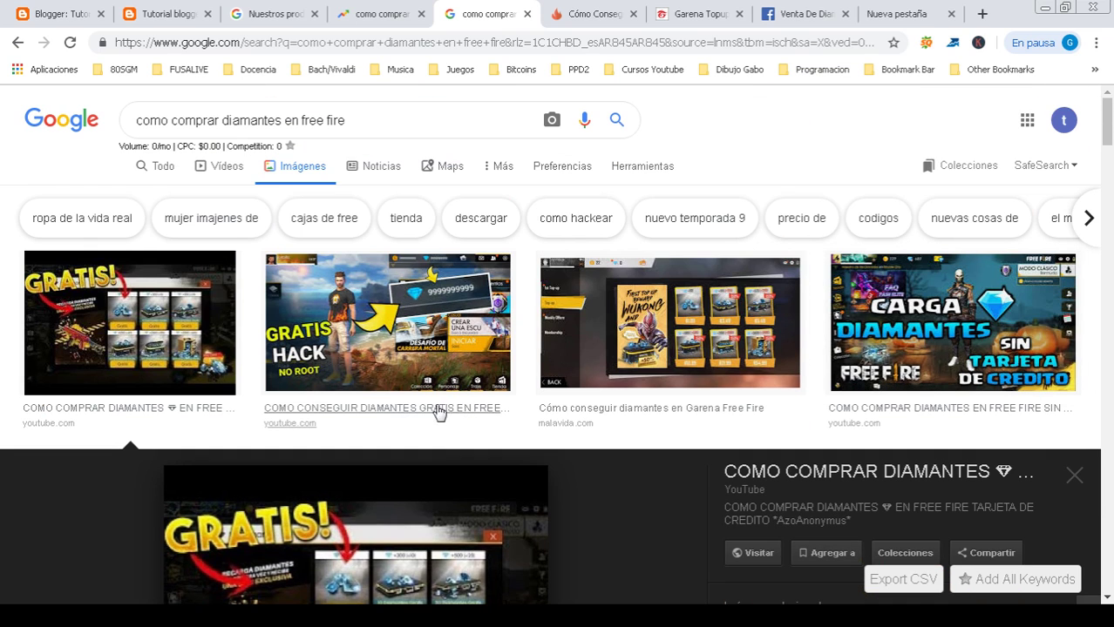
click(697, 330)
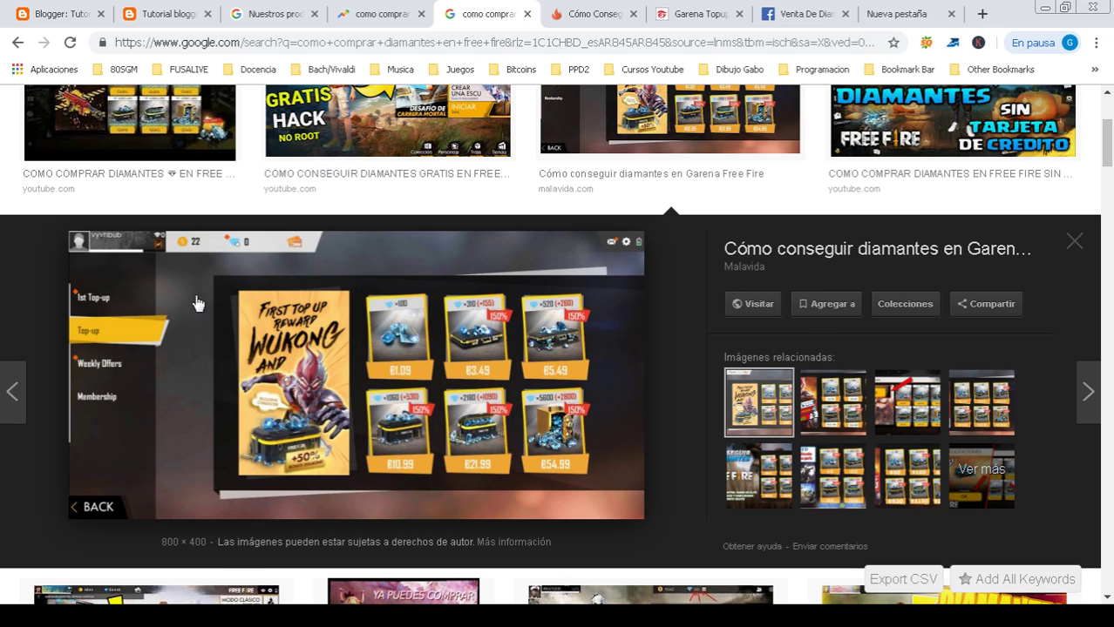
scroll(461, 485, up, 3)
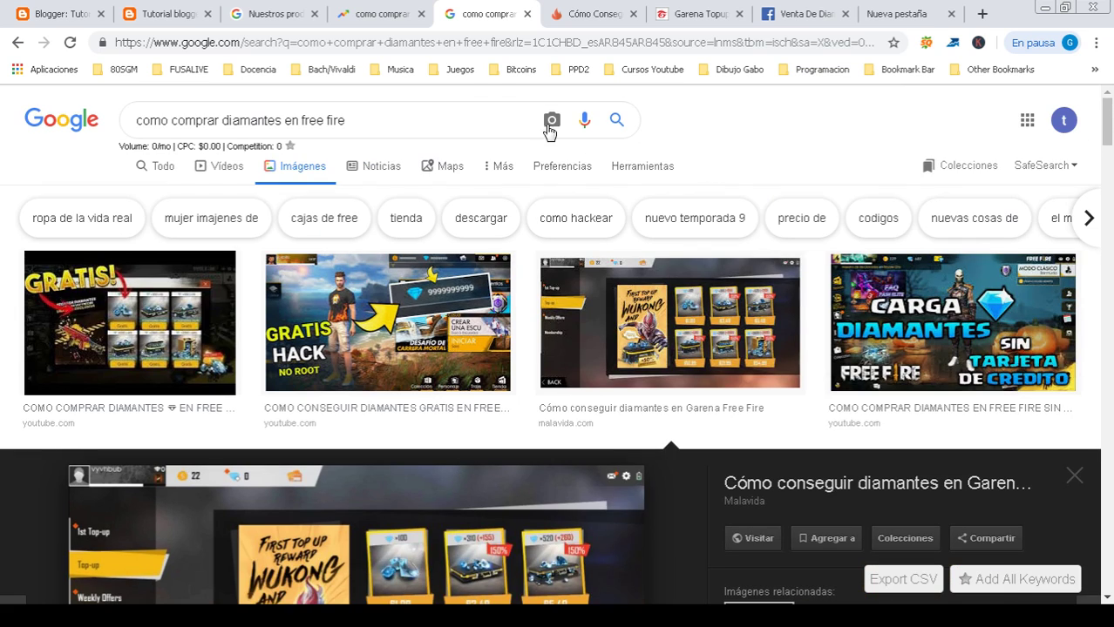
Step: Apply the title text "Como comprar diamantes en Free Fire" and alt text "como-comprar-diamantes-free-fire" to the post image, and recheck its properties
click(48, 17)
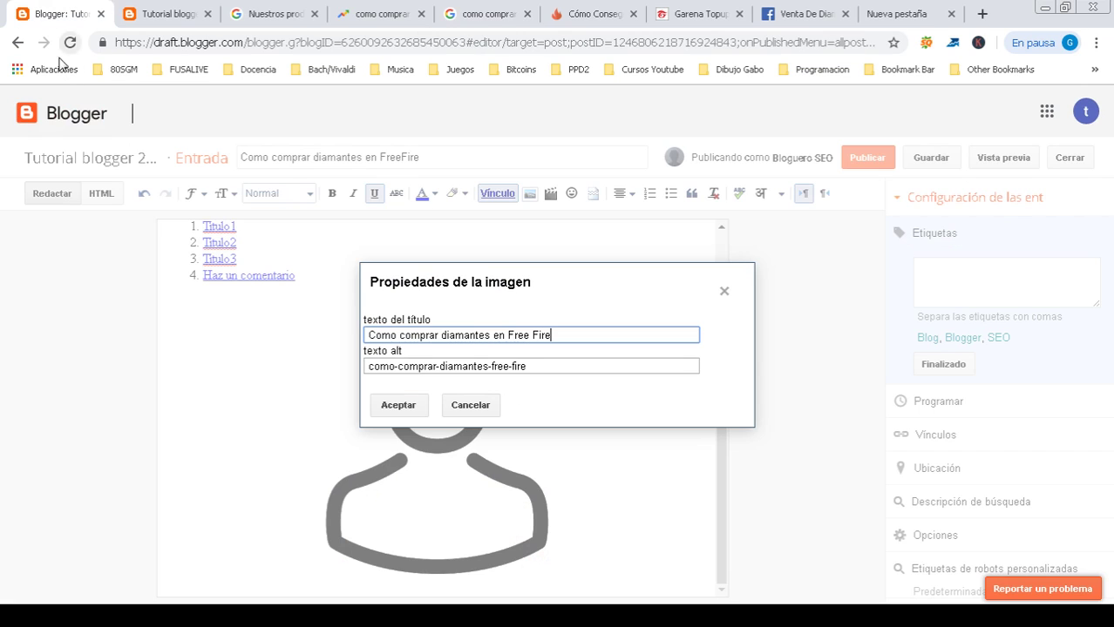
click(389, 412)
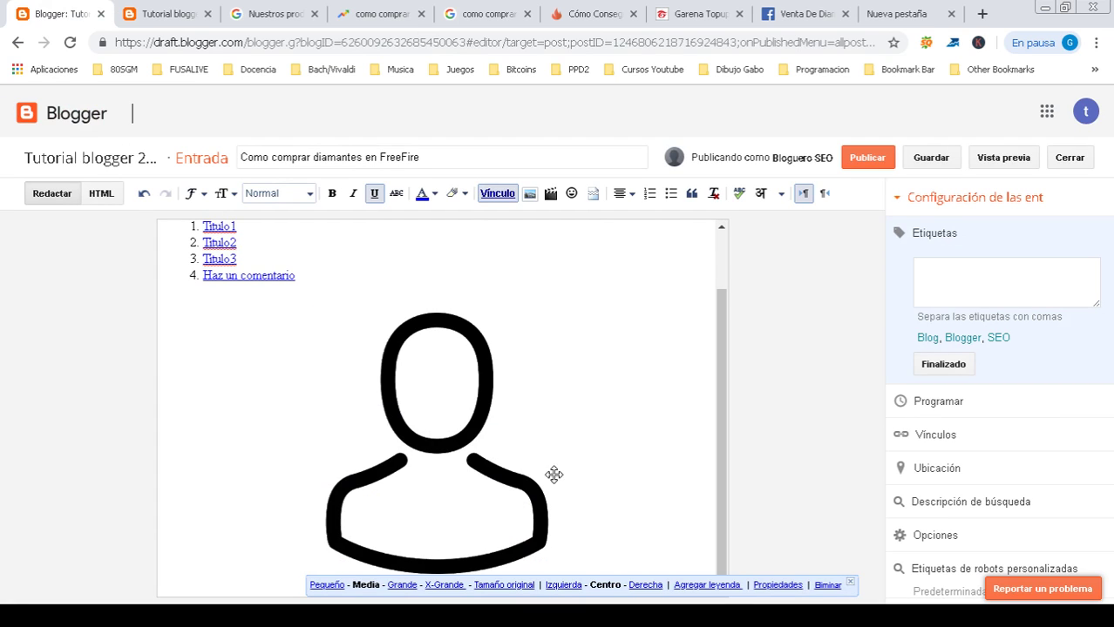
click(772, 586)
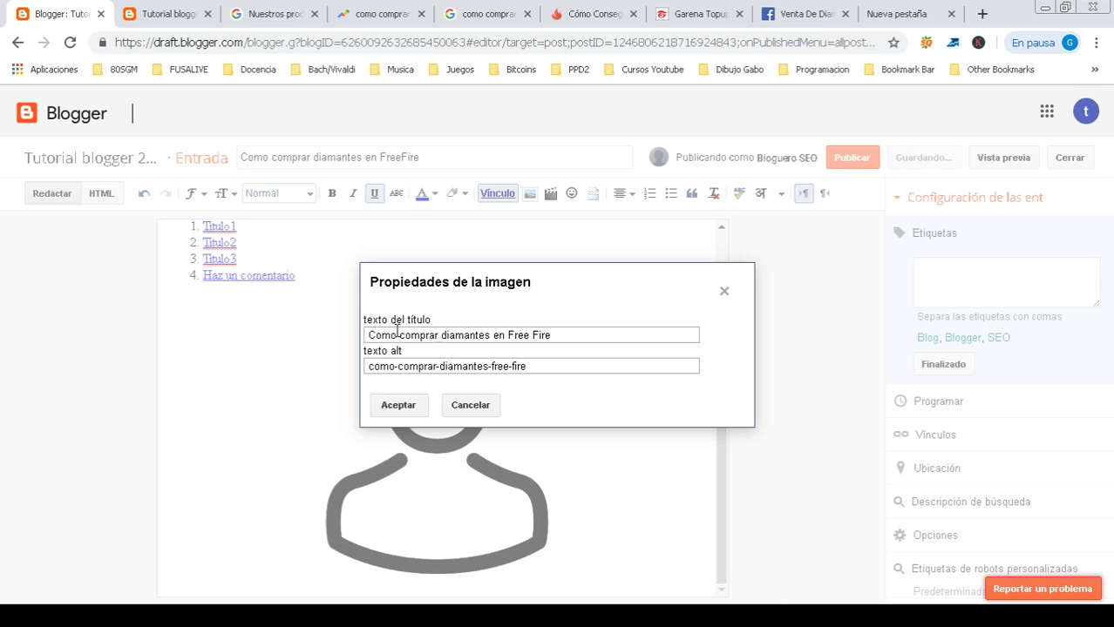
click(388, 408)
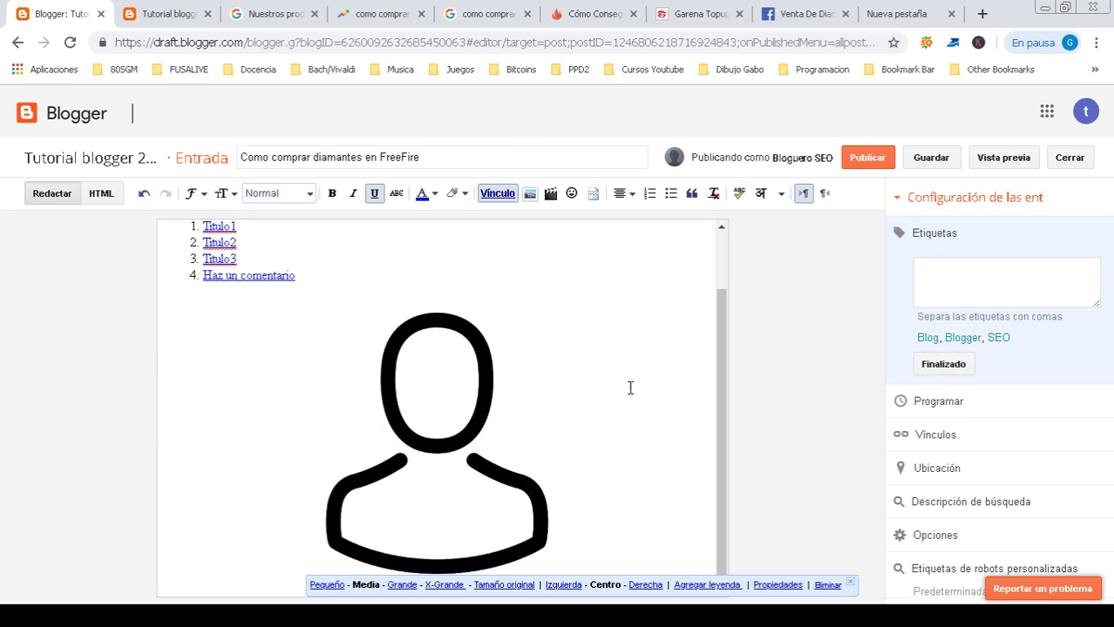
click(708, 325)
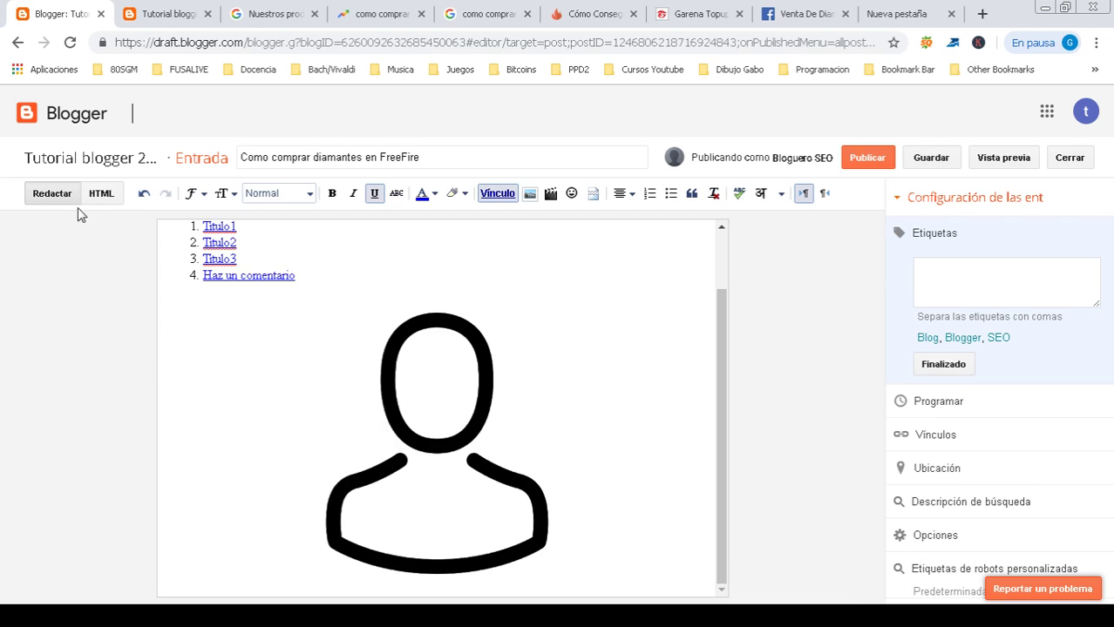
Step: Add the heading "Comprar diamantes en Free Fire" in the Encabezado style on a new line below the image
scroll(722, 326, up, 1)
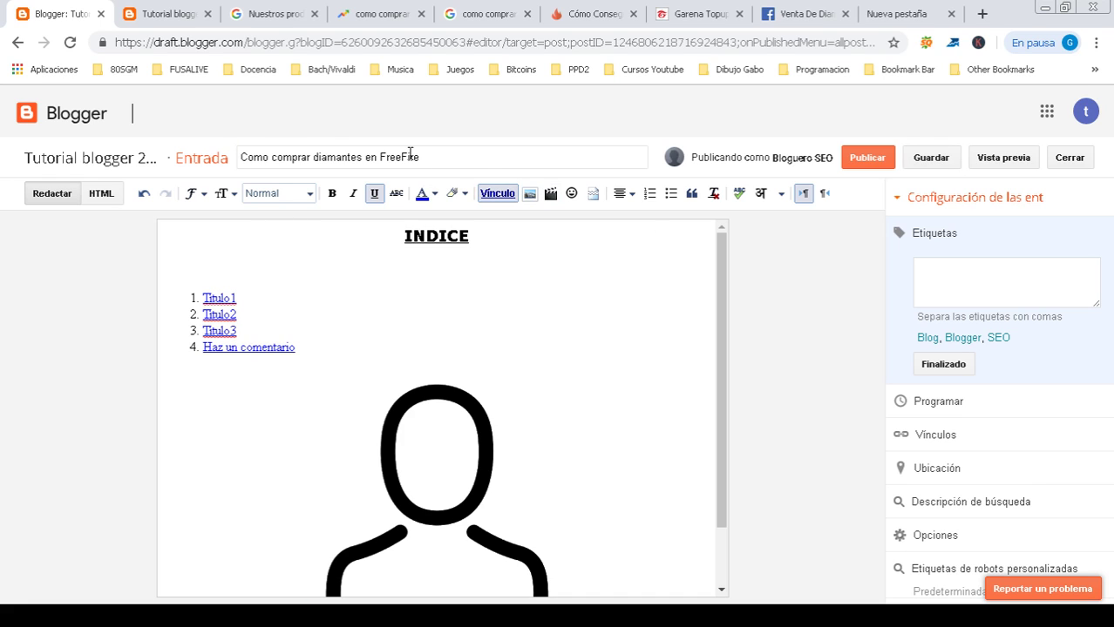
click(377, 236)
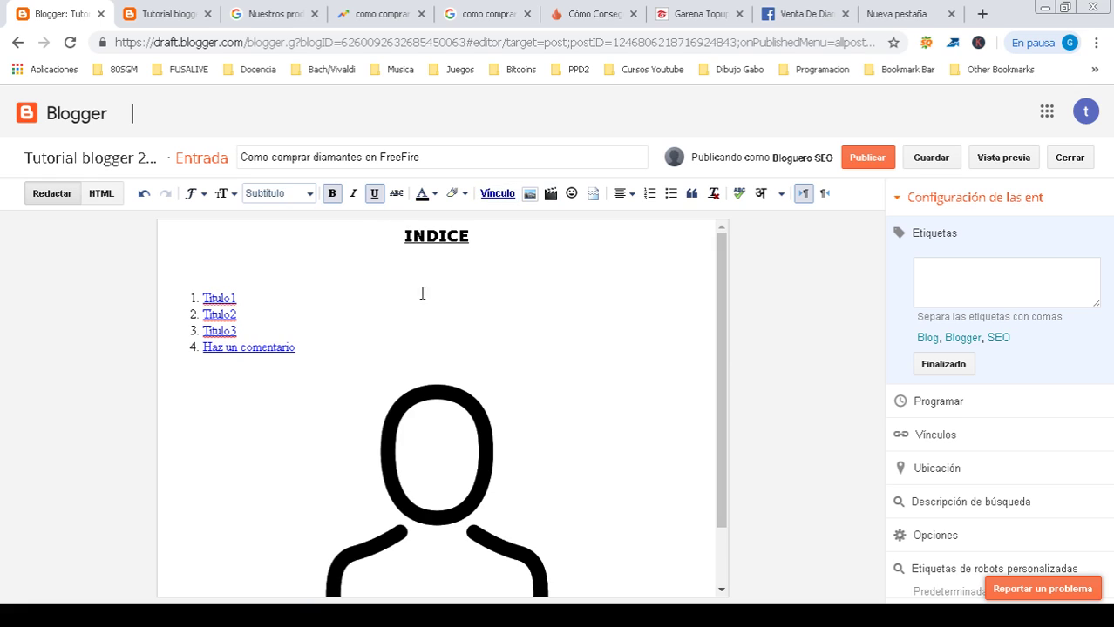
drag(719, 256, 717, 426)
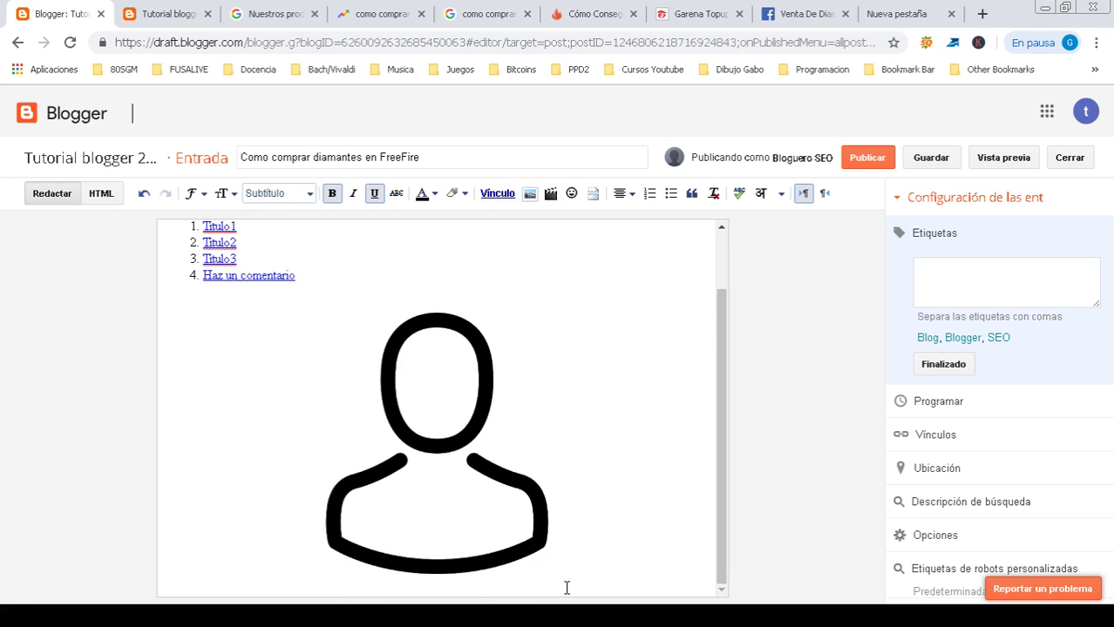
click(315, 545)
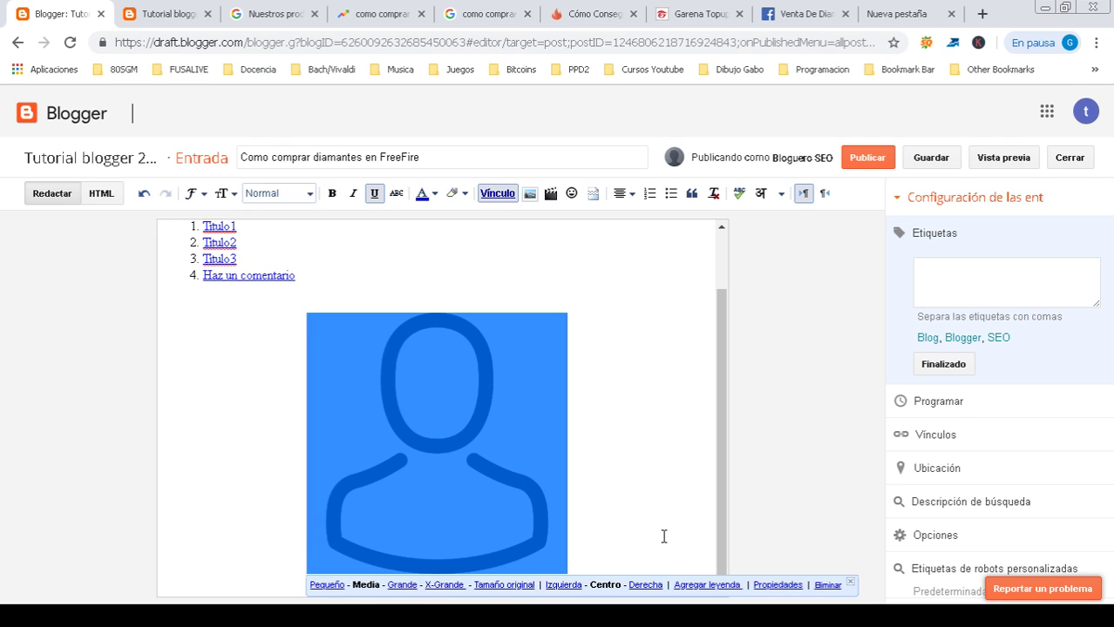
click(609, 553)
key(Return)
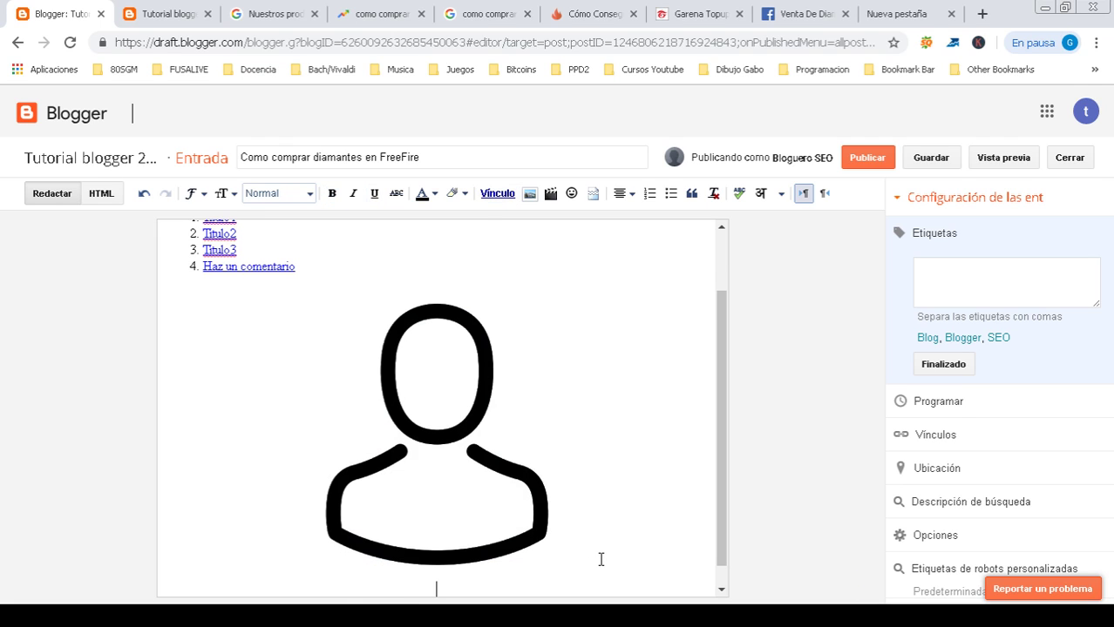
click(310, 193)
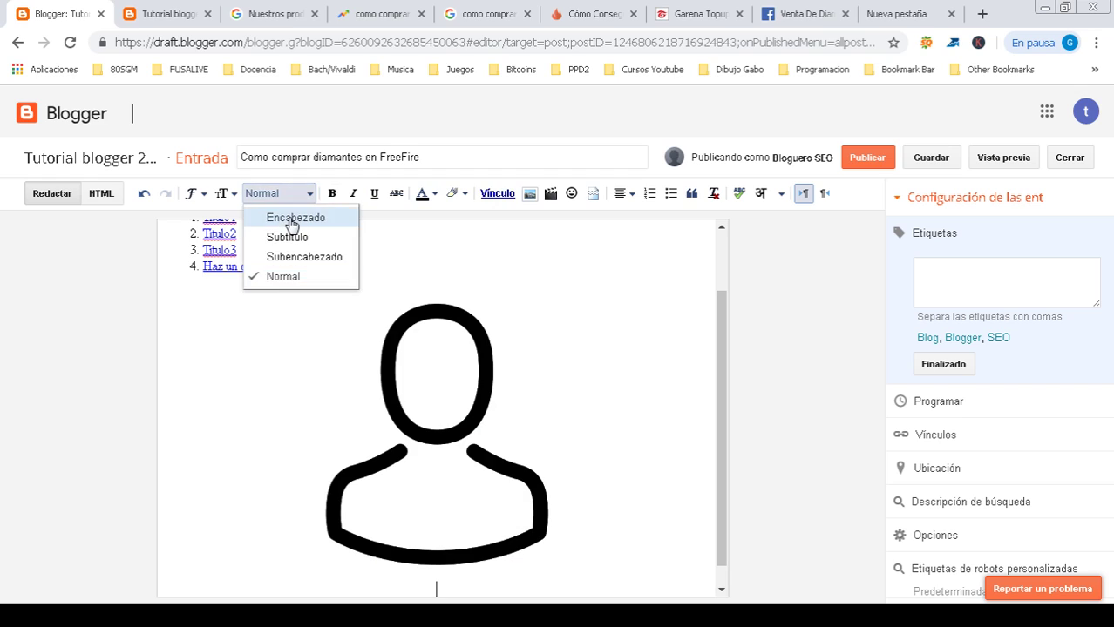
click(291, 218)
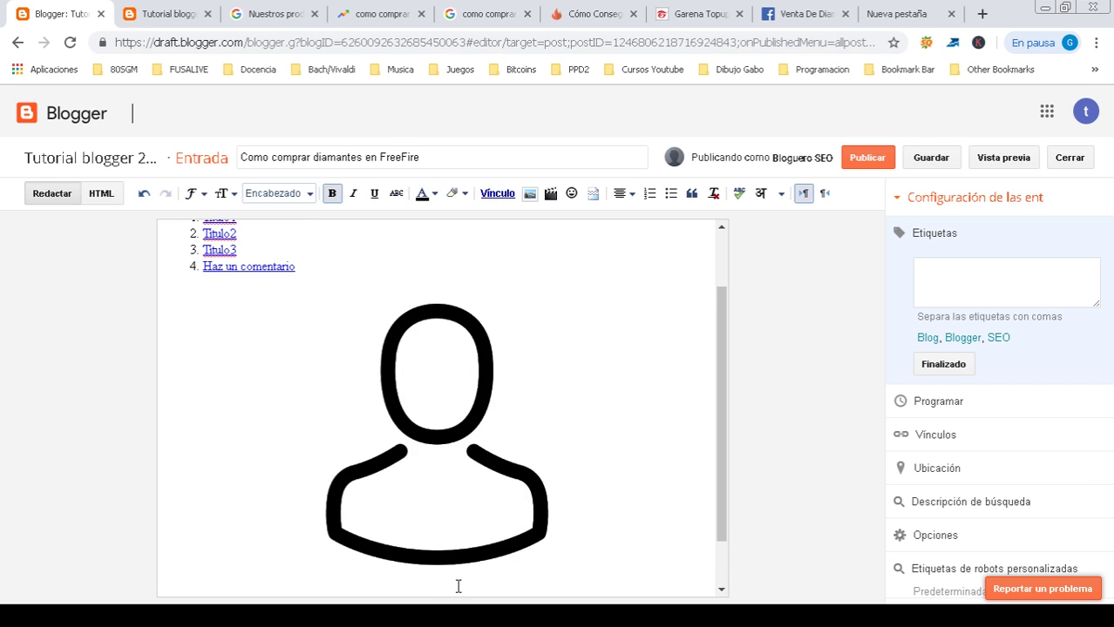
scroll(715, 418, down, 1)
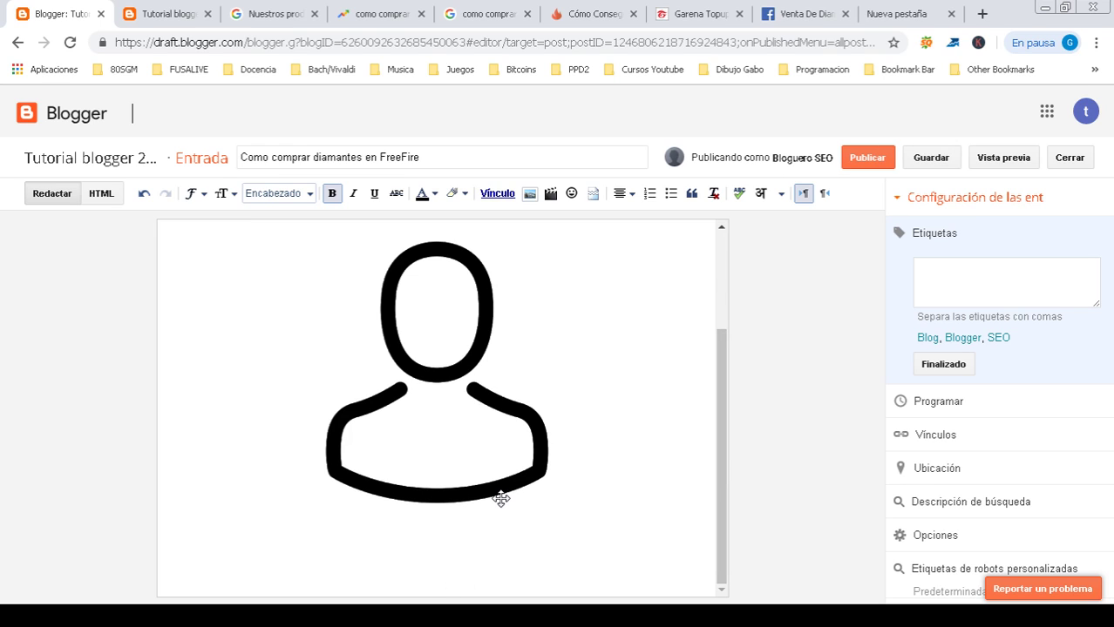
text(Comprar)
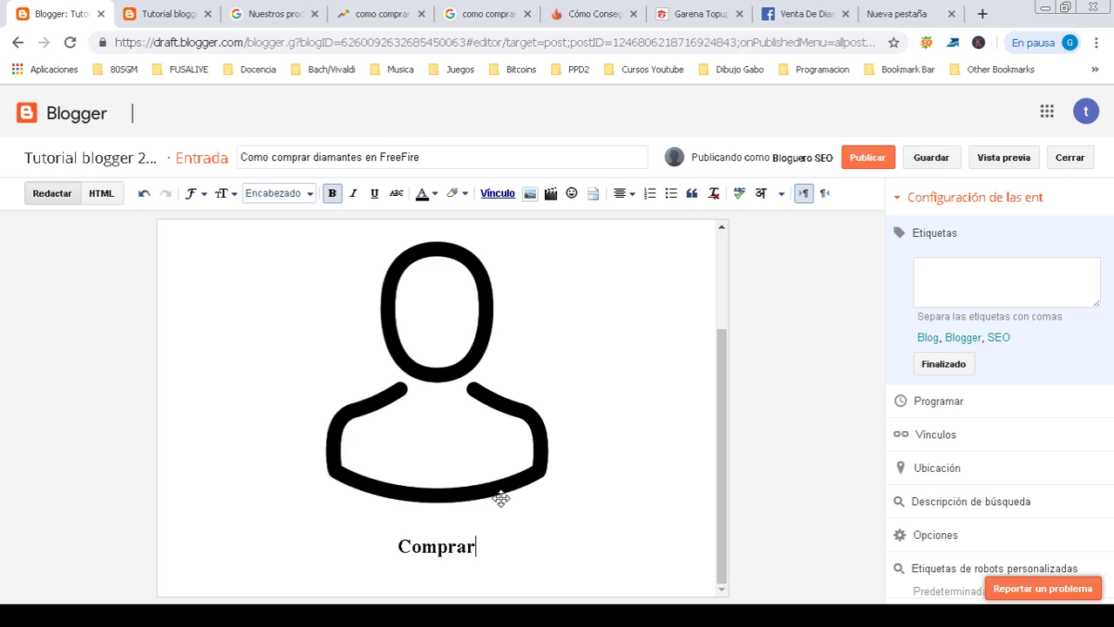
text( diamantes )
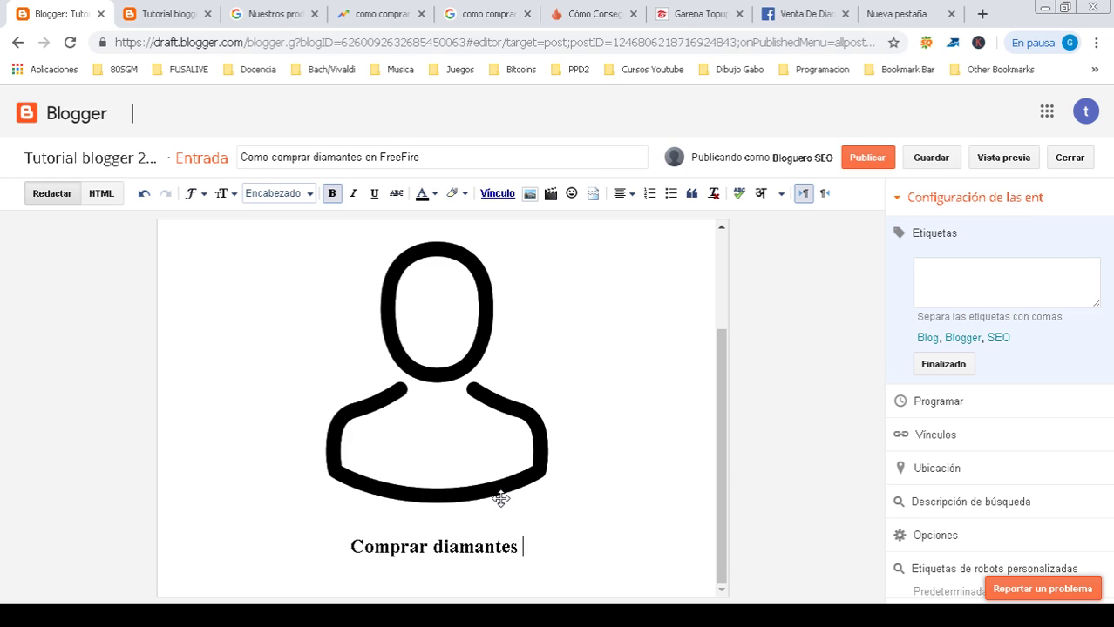
text(en Free Fire)
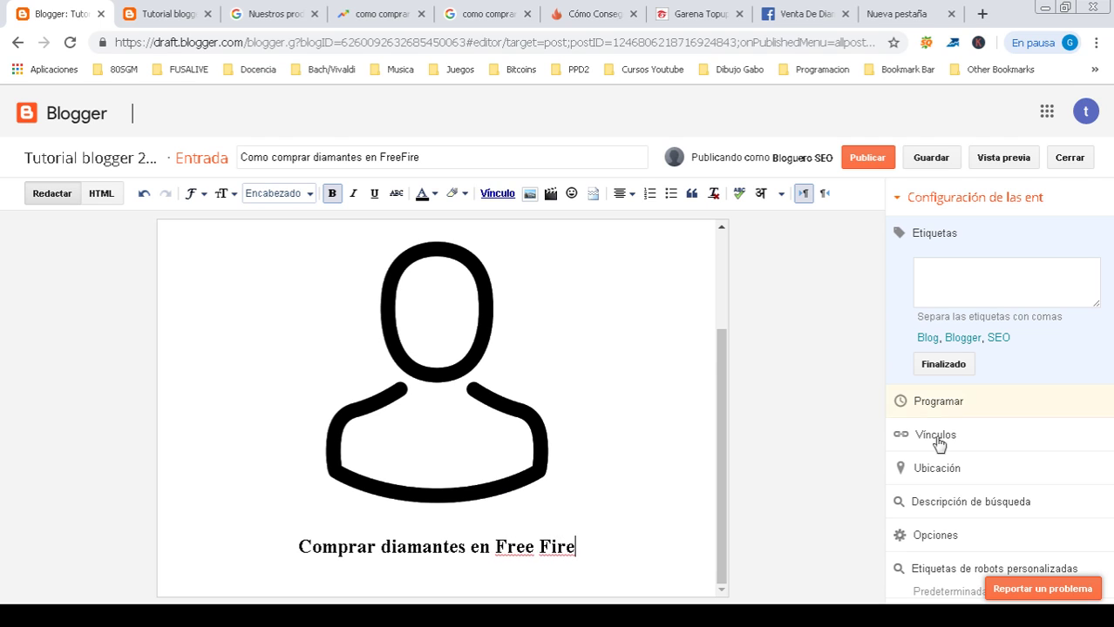
Step: Set the post's search description to "Guia de como comprar diamantes en Free Fire y tambien conseguirlos gratis."
click(975, 512)
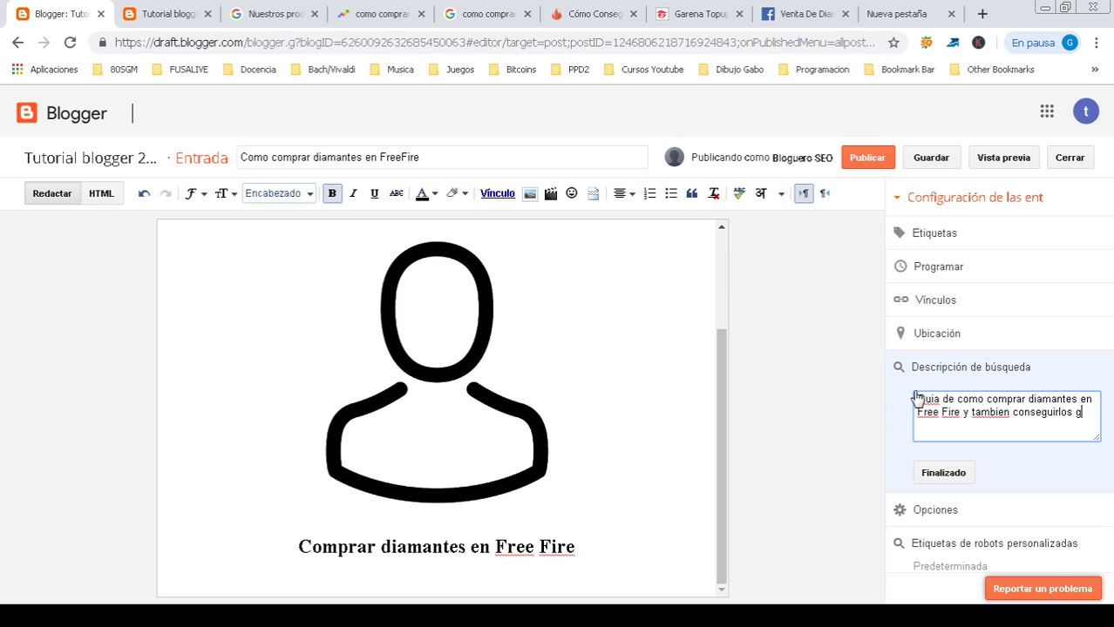
text(is.)
click(933, 473)
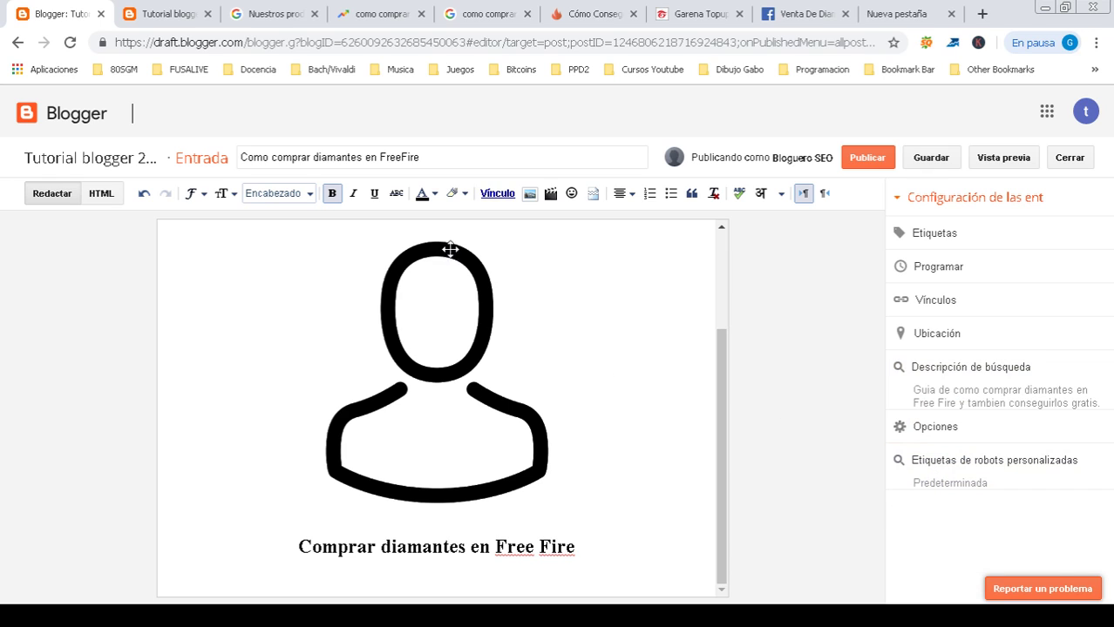
drag(722, 364, 697, 248)
Step: Look over the Facebook diamond-sale, Garena top-up and todofreefire.com reference pages and close all three
click(581, 11)
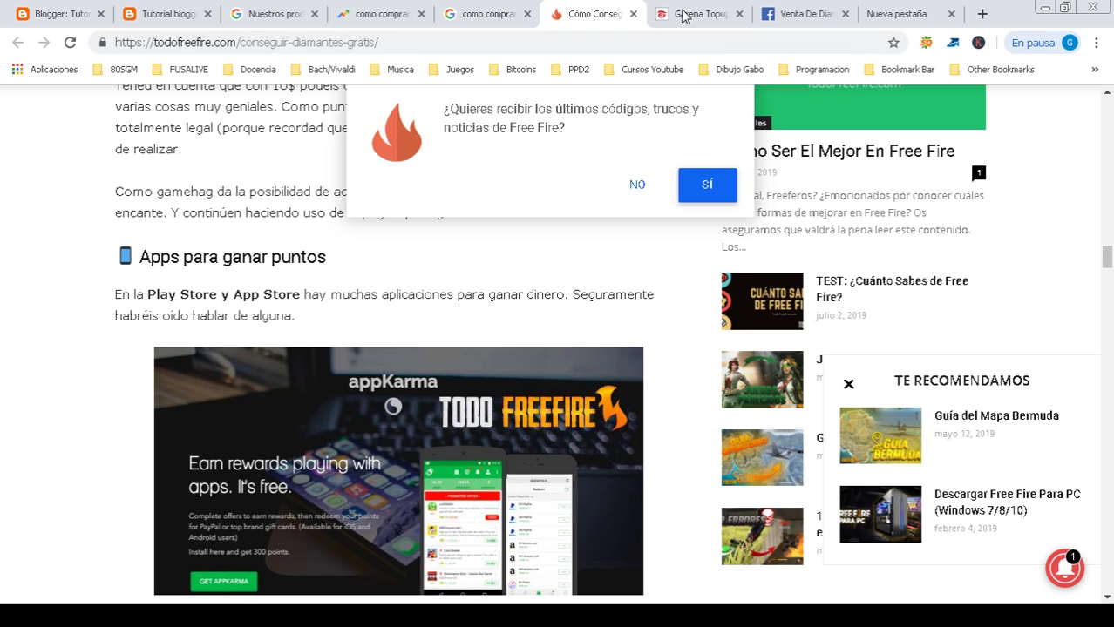
click(684, 14)
click(794, 17)
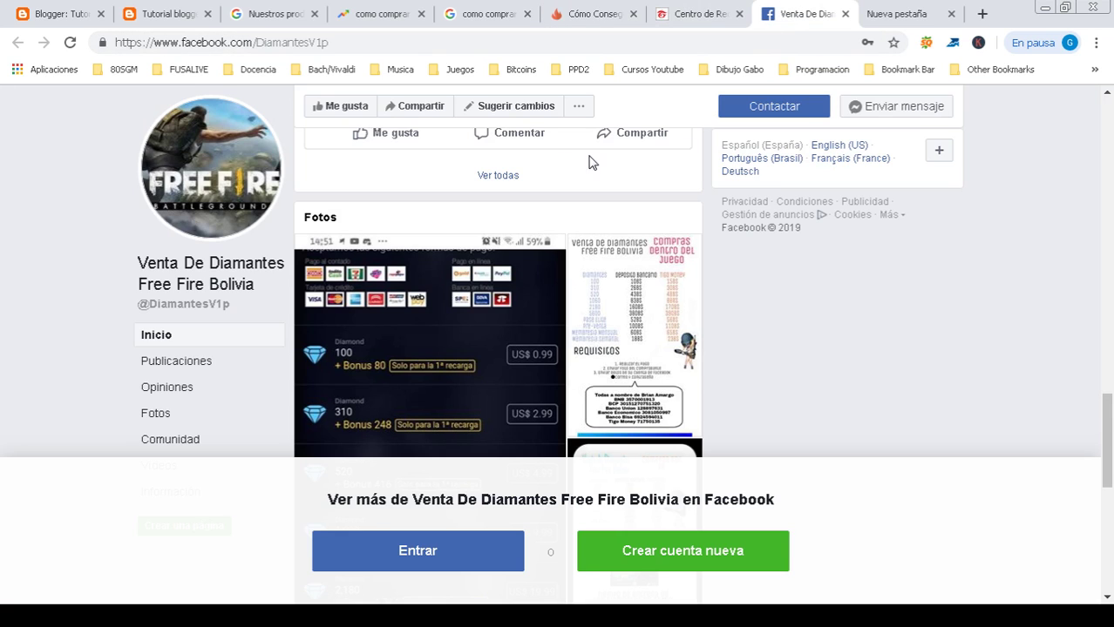
click(844, 15)
click(701, 14)
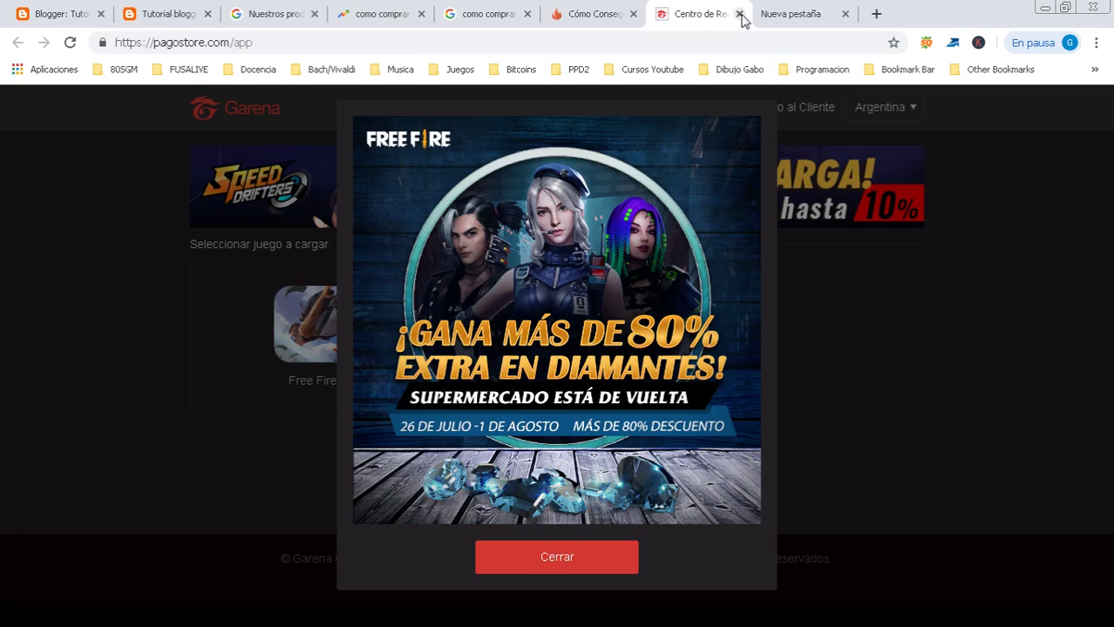
click(740, 15)
click(577, 16)
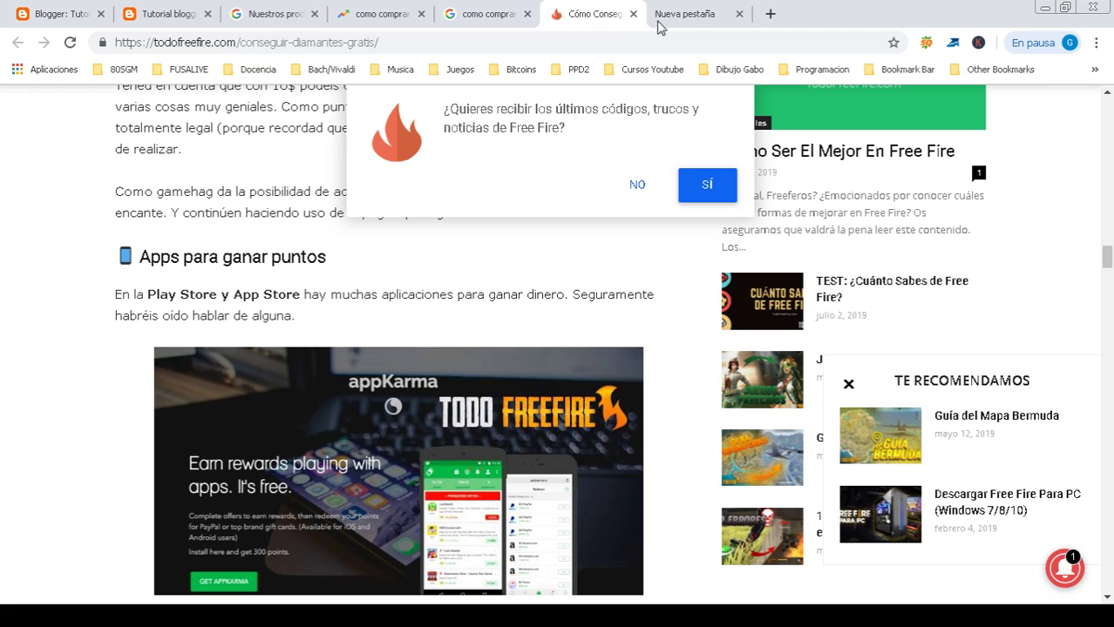
click(633, 15)
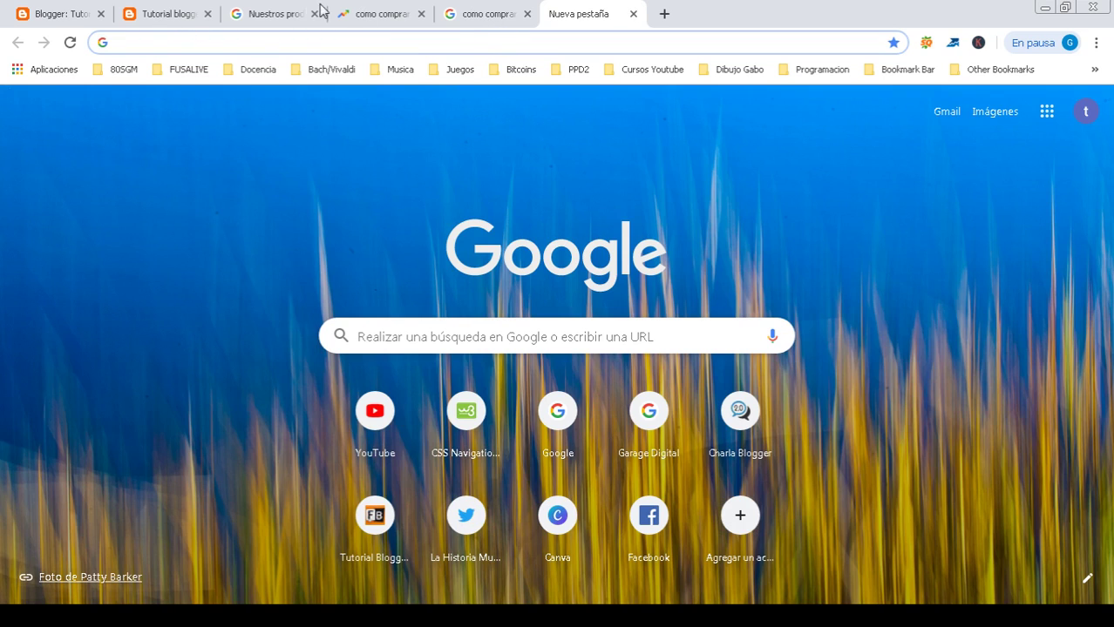
Step: Examine the Google Trends interest by region and over time for "como comprar diamantes en free fire"
click(358, 12)
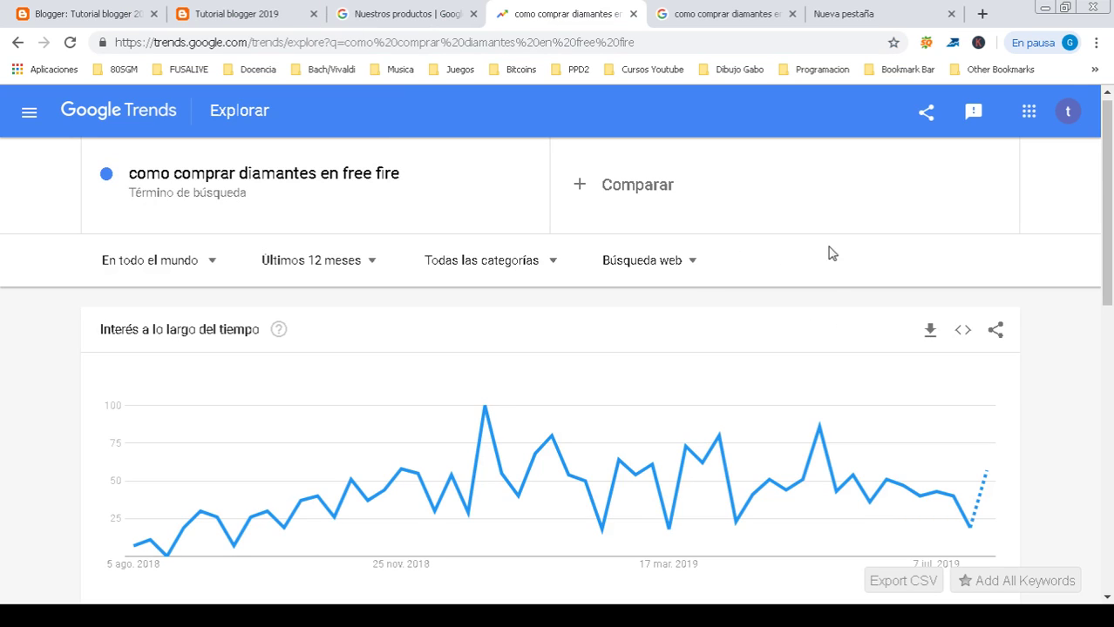
drag(1106, 279, 1104, 405)
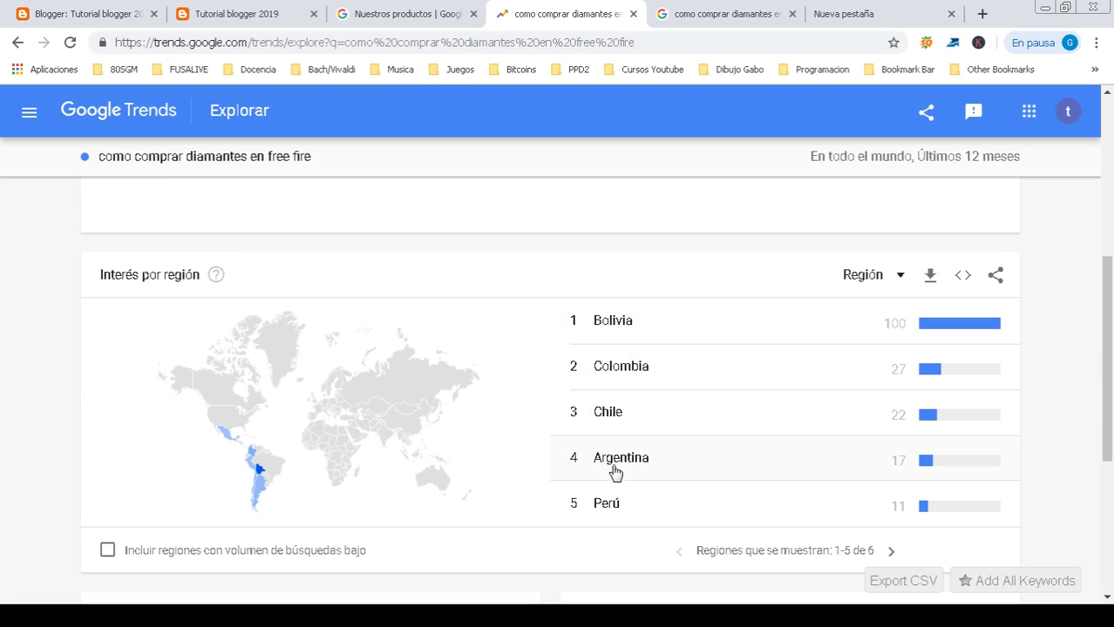
click(890, 551)
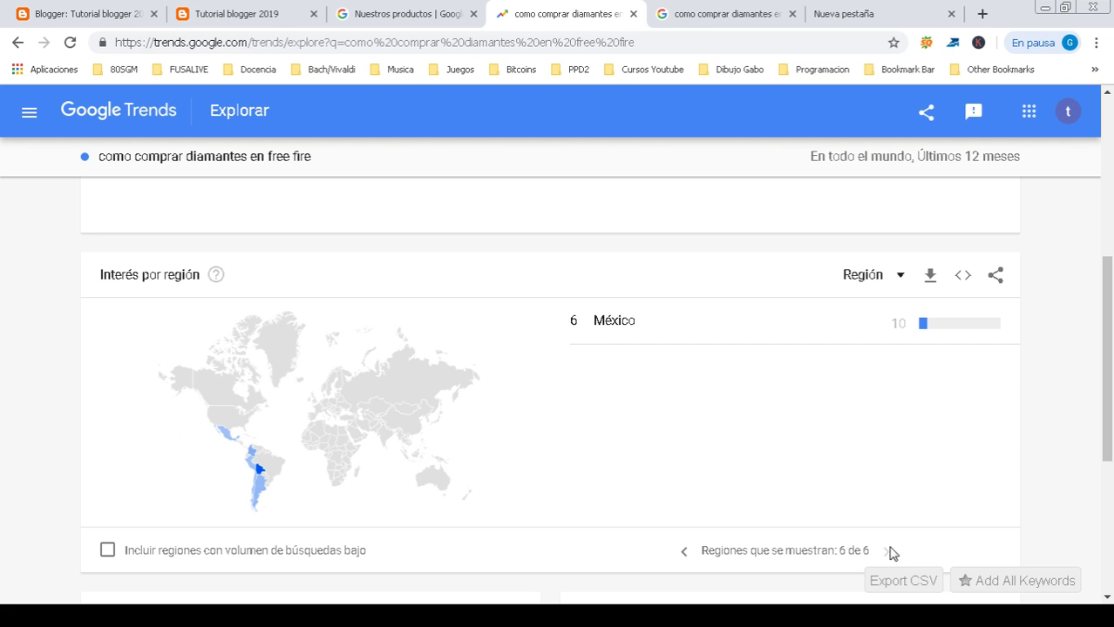
click(682, 555)
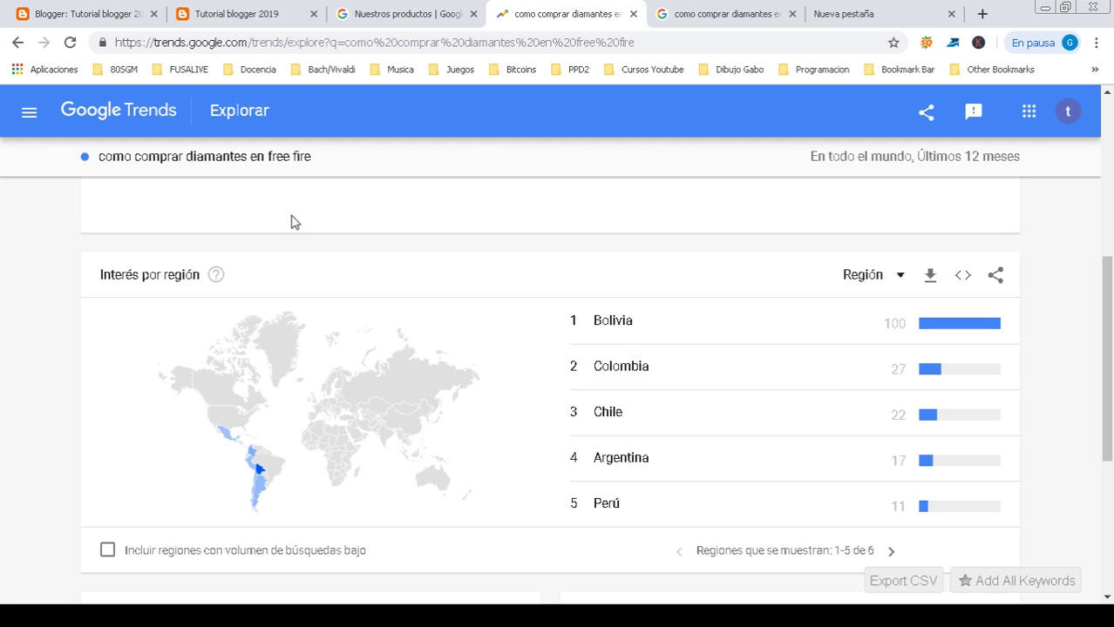
scroll(580, 446, up, 1)
scroll(578, 447, up, 4)
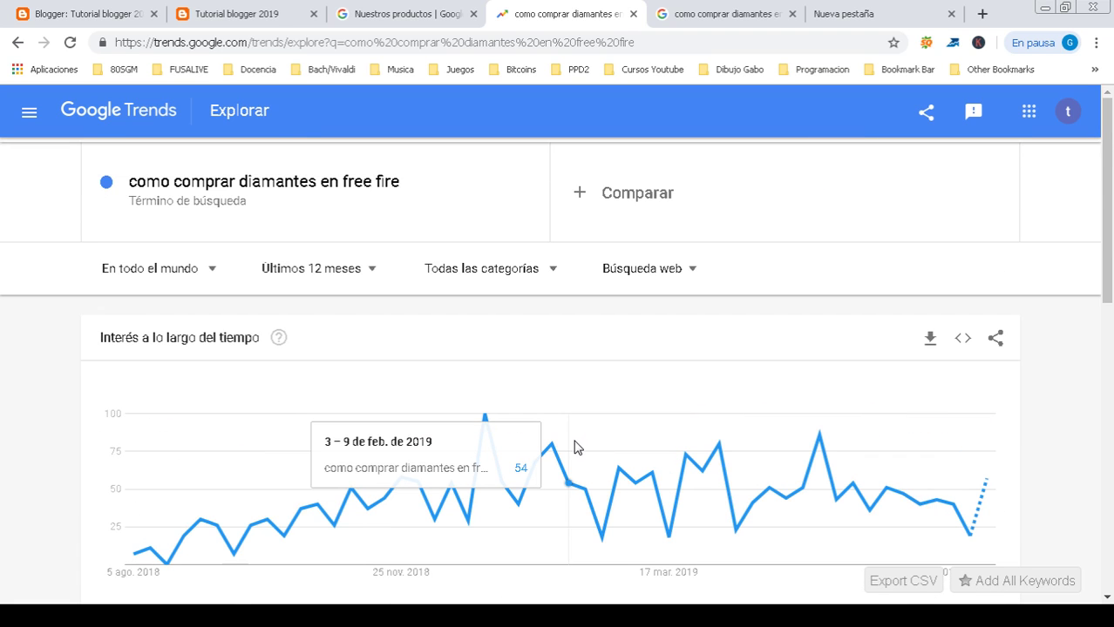
Step: Limit the Google Trends data to the last 7 days and examine the interest over time
click(367, 270)
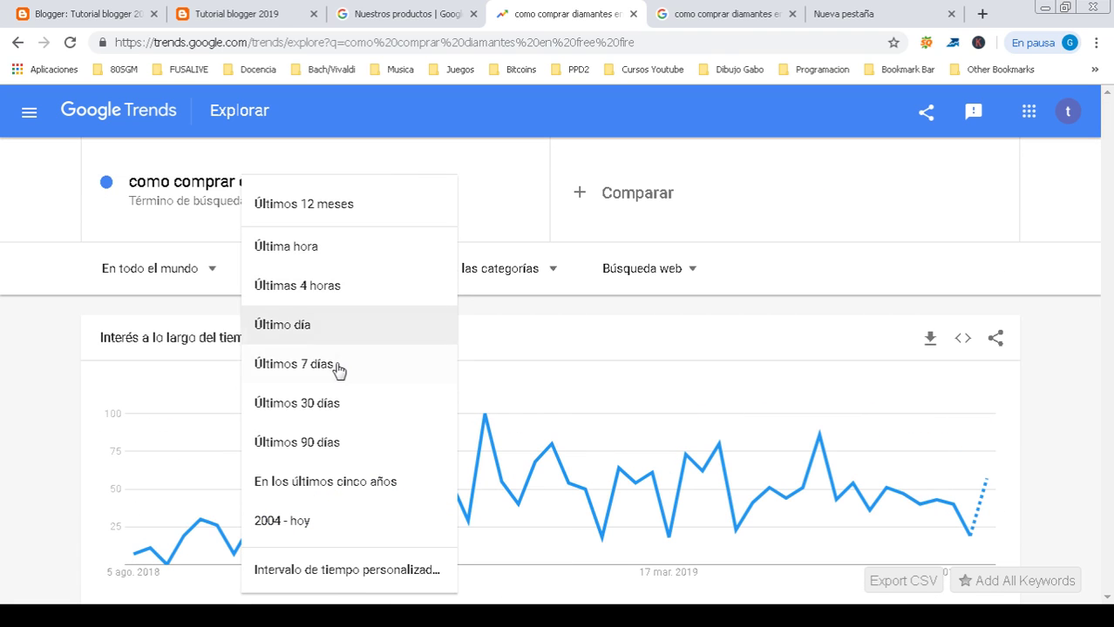
click(373, 370)
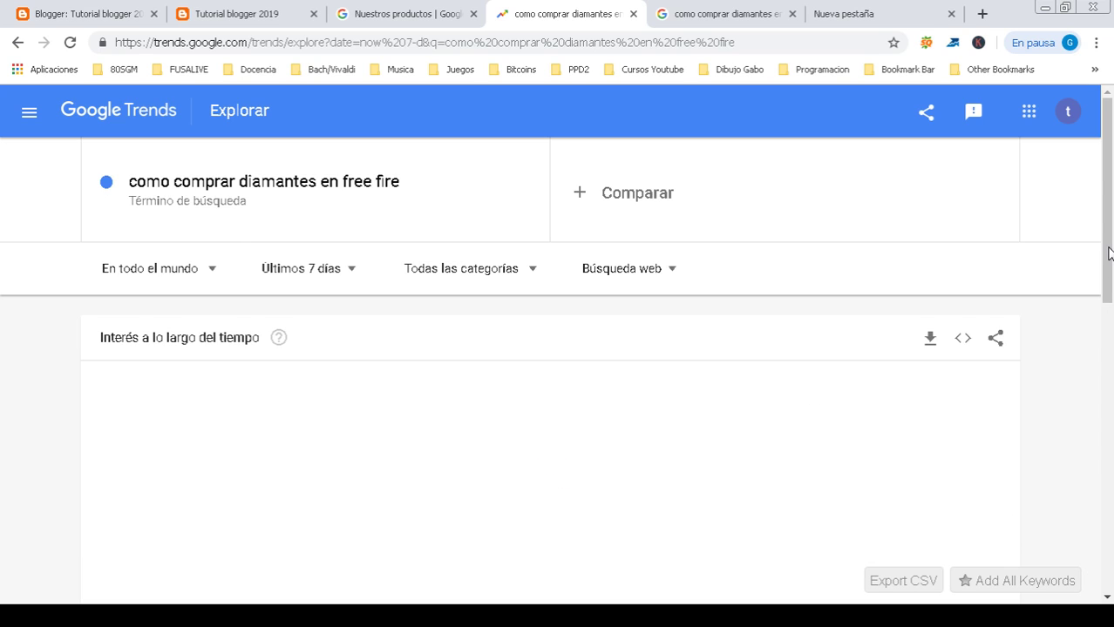
scroll(473, 349, down, 1)
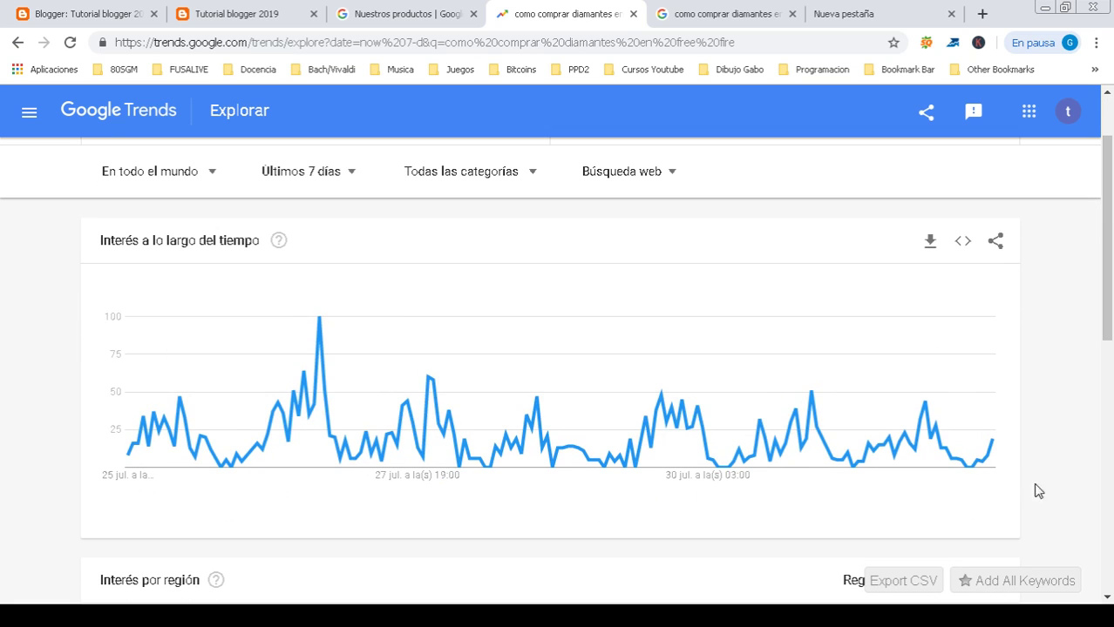
scroll(1102, 315, up, 1)
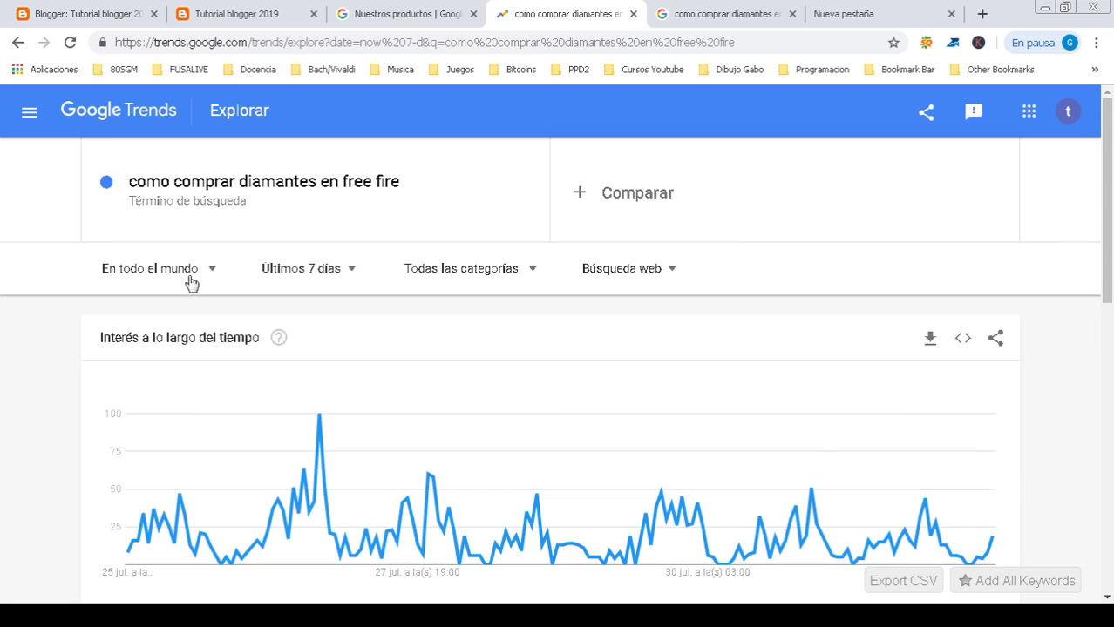
Step: Limit the trend data to the last day and examine the interest over time and across all listed regions
click(331, 272)
click(295, 327)
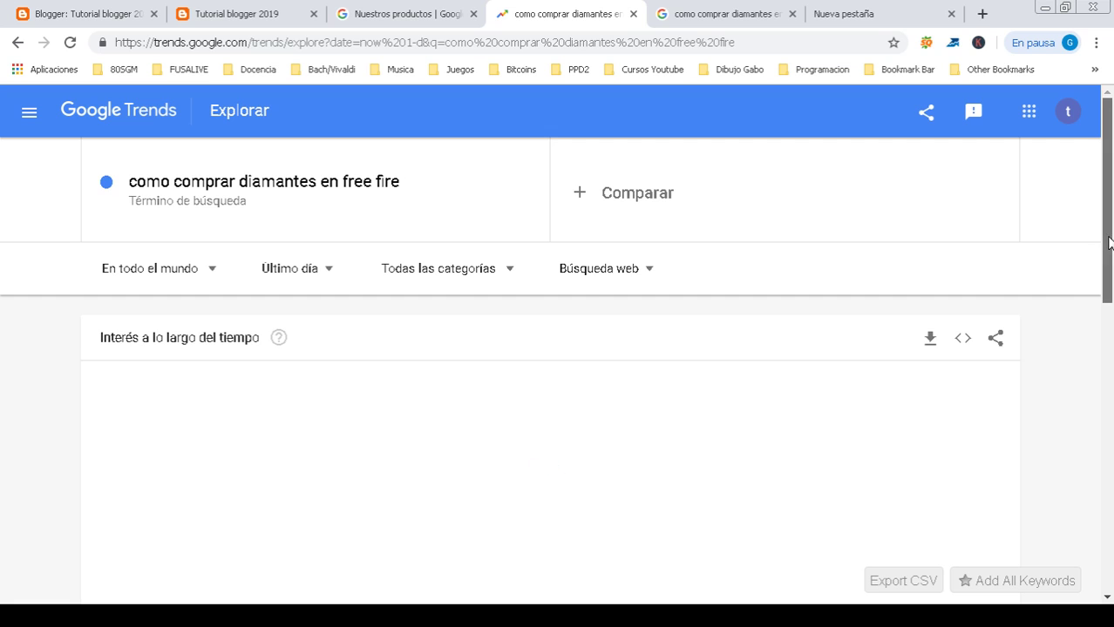
scroll(1109, 290, down, 1)
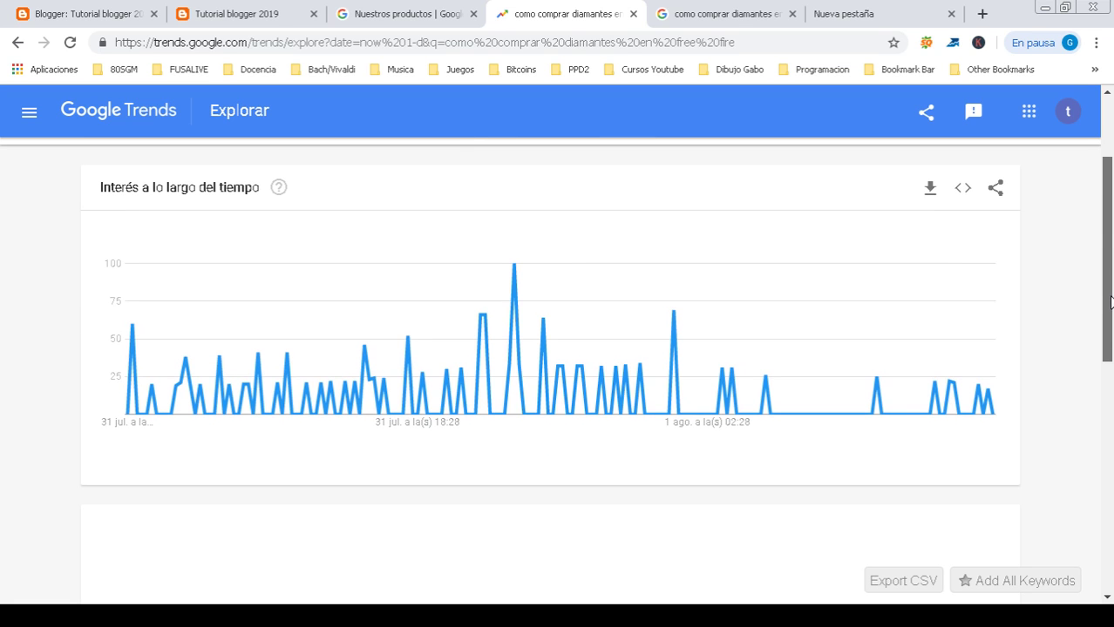
scroll(1109, 277, up, 1)
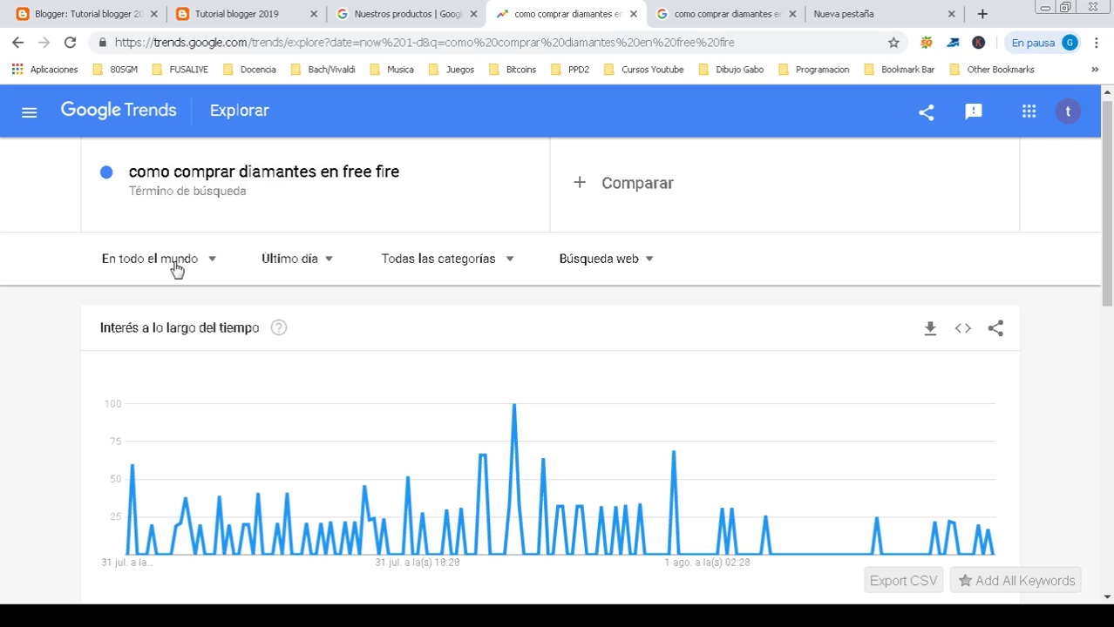
scroll(1105, 288, down, 5)
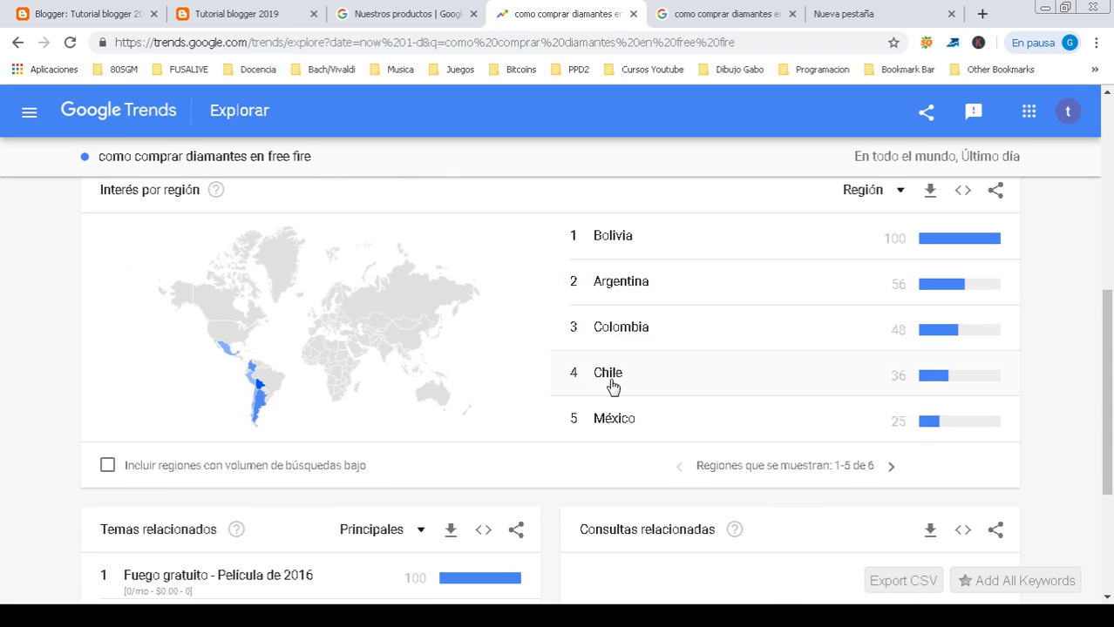
click(893, 468)
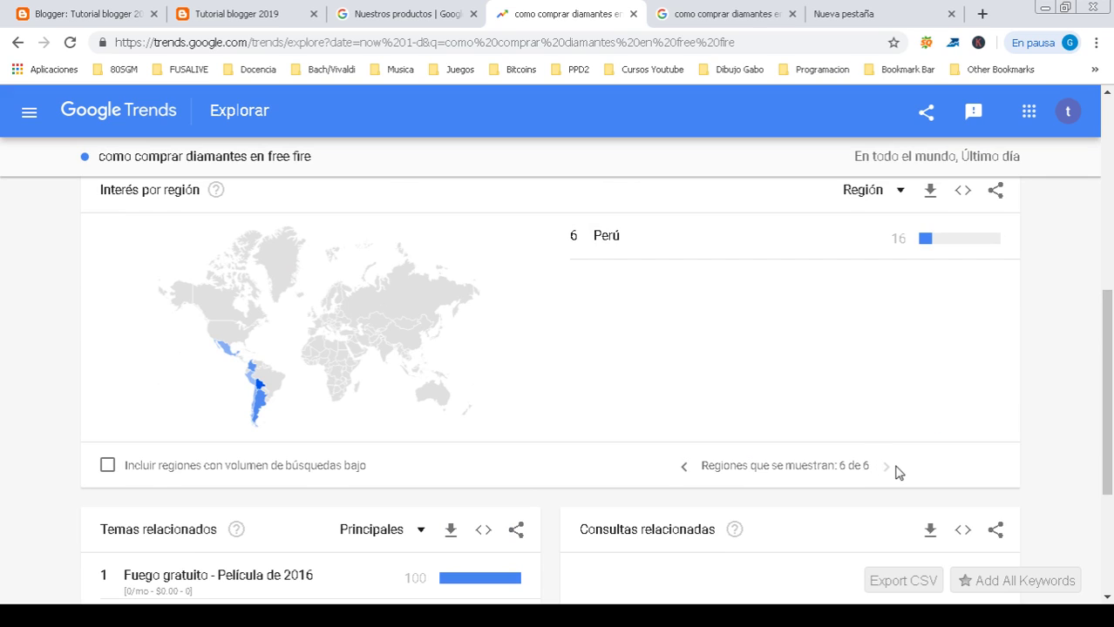
click(683, 467)
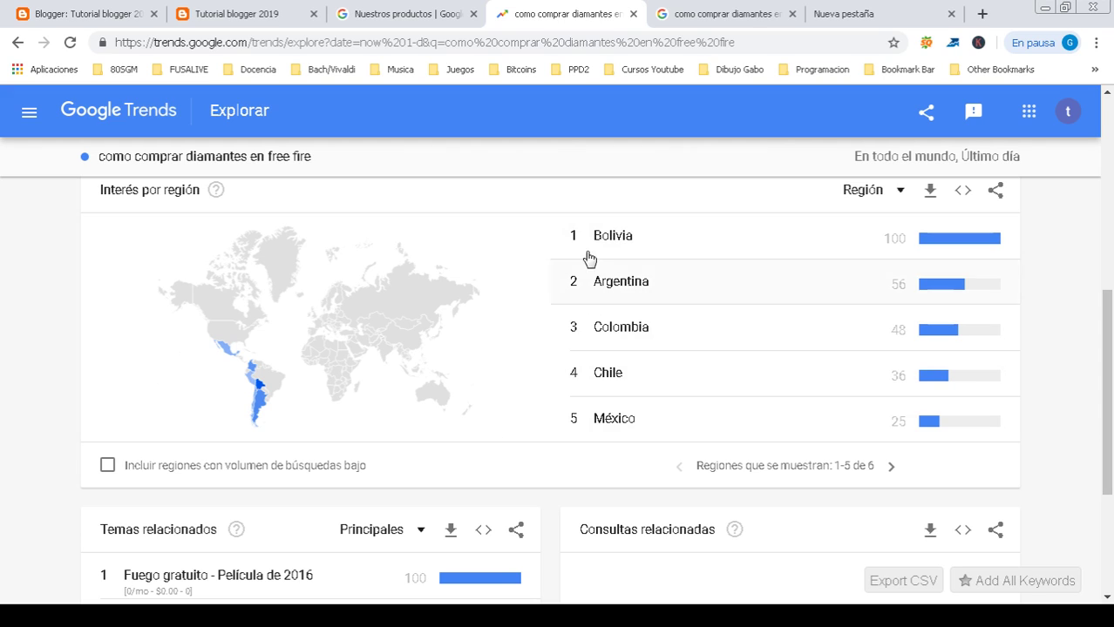
drag(1108, 409, 1105, 239)
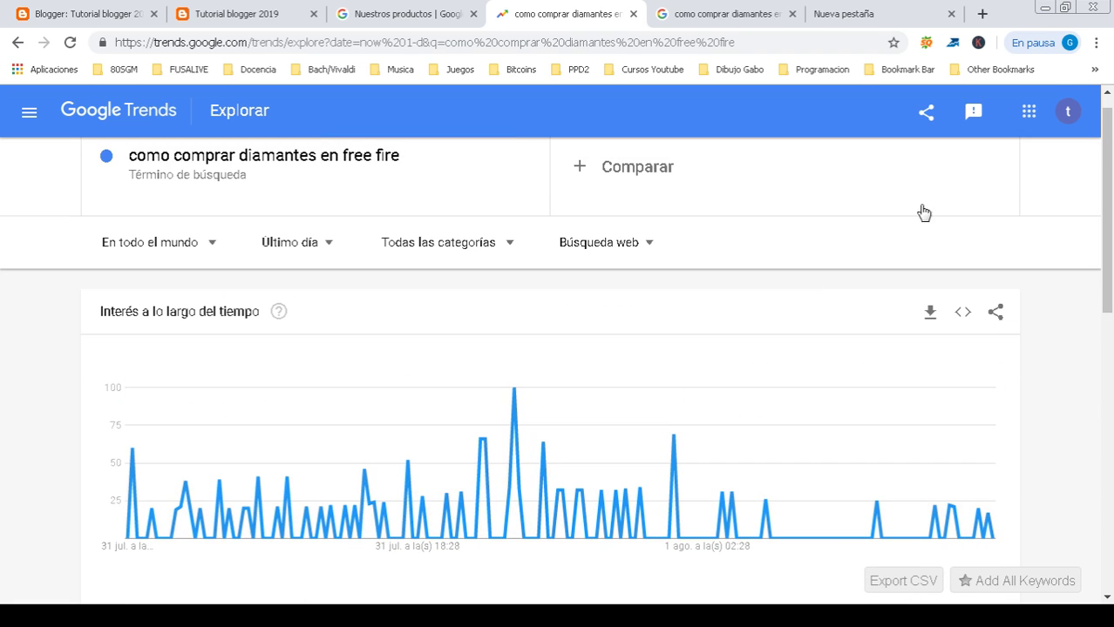
Step: Return to the Blogger post and check the style options of the heading "Comprar diamantes en Free Fire" and the index
click(90, 14)
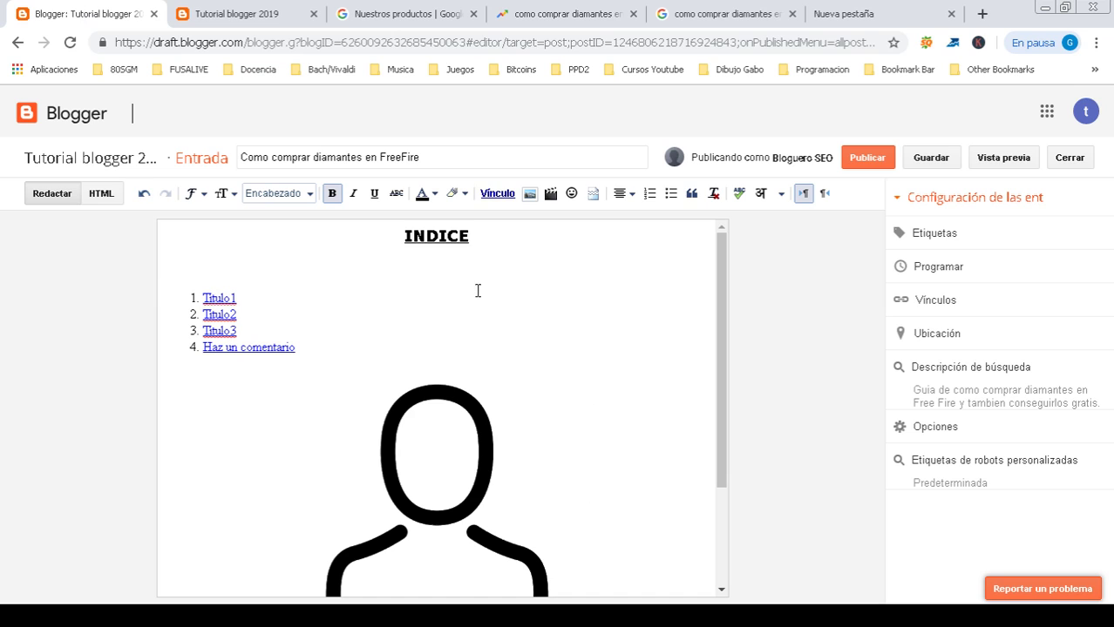
drag(721, 252, 723, 405)
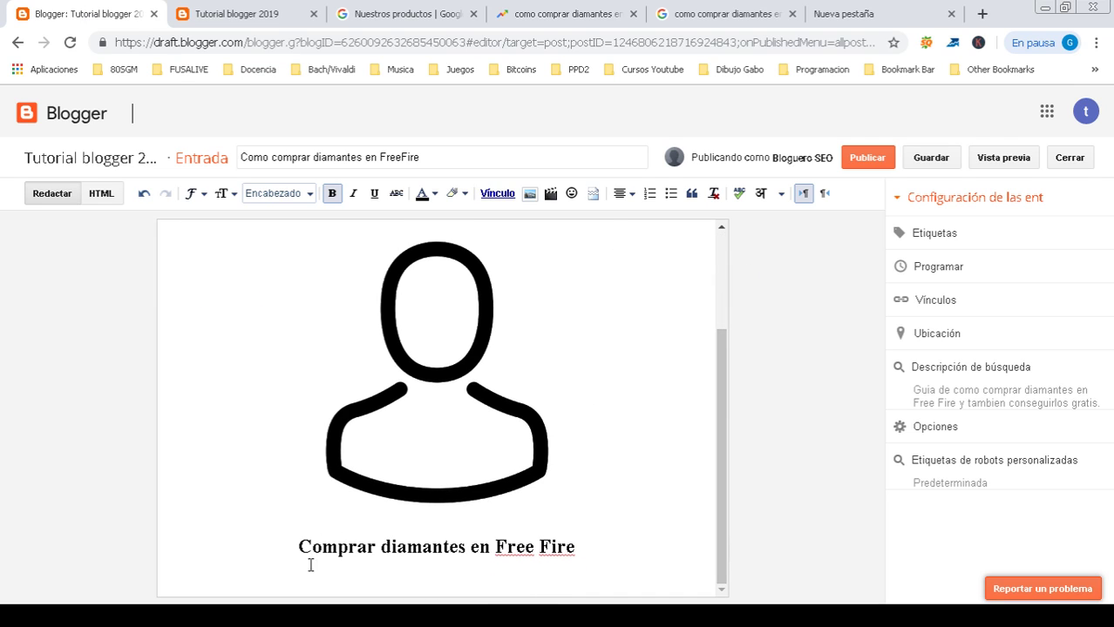
drag(298, 546, 594, 542)
click(275, 195)
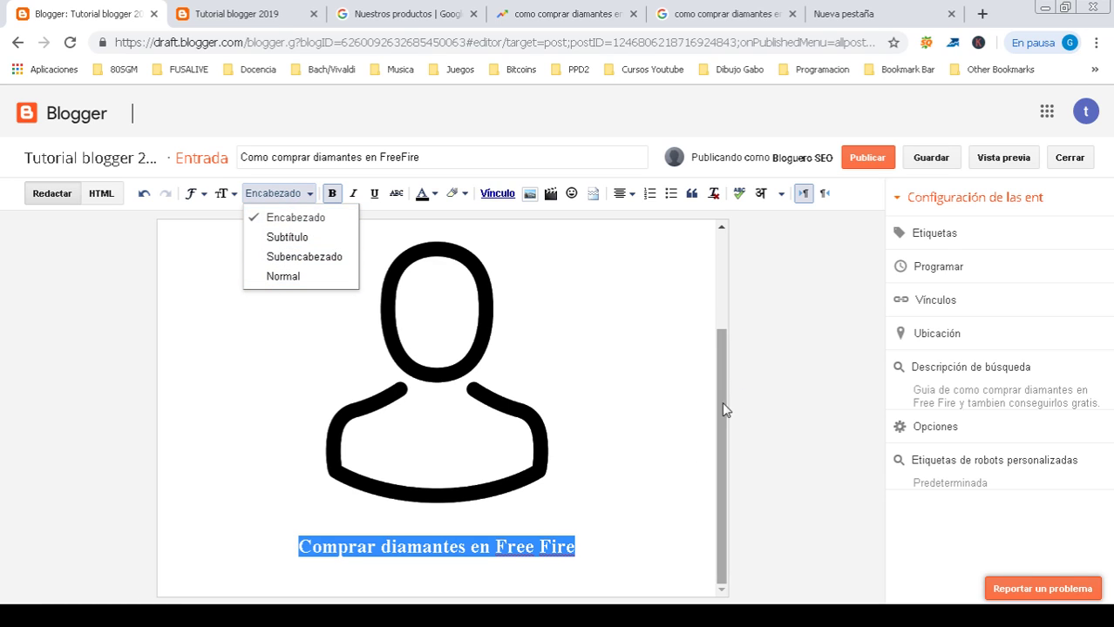
drag(721, 408, 724, 297)
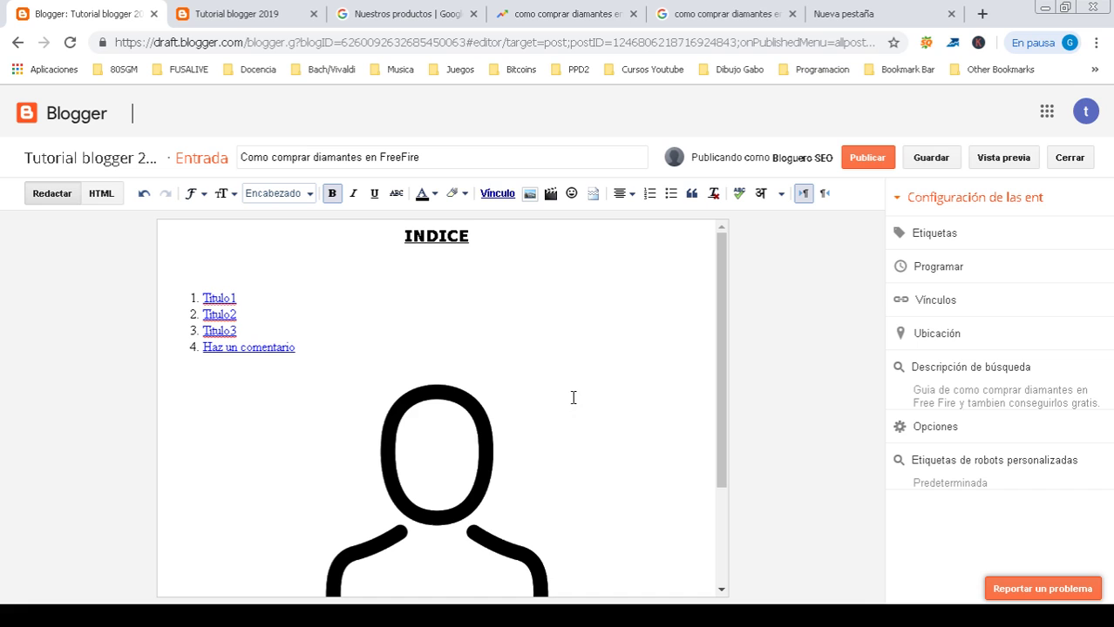
drag(725, 274, 725, 386)
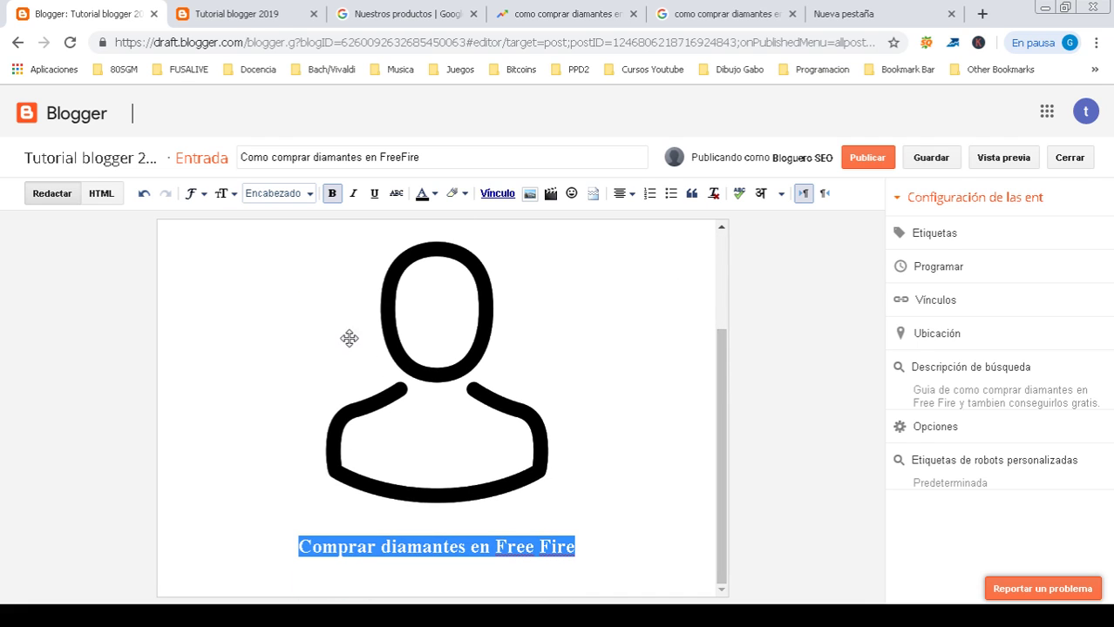
Step: Check the title text and alt text in the post image's properties
click(436, 348)
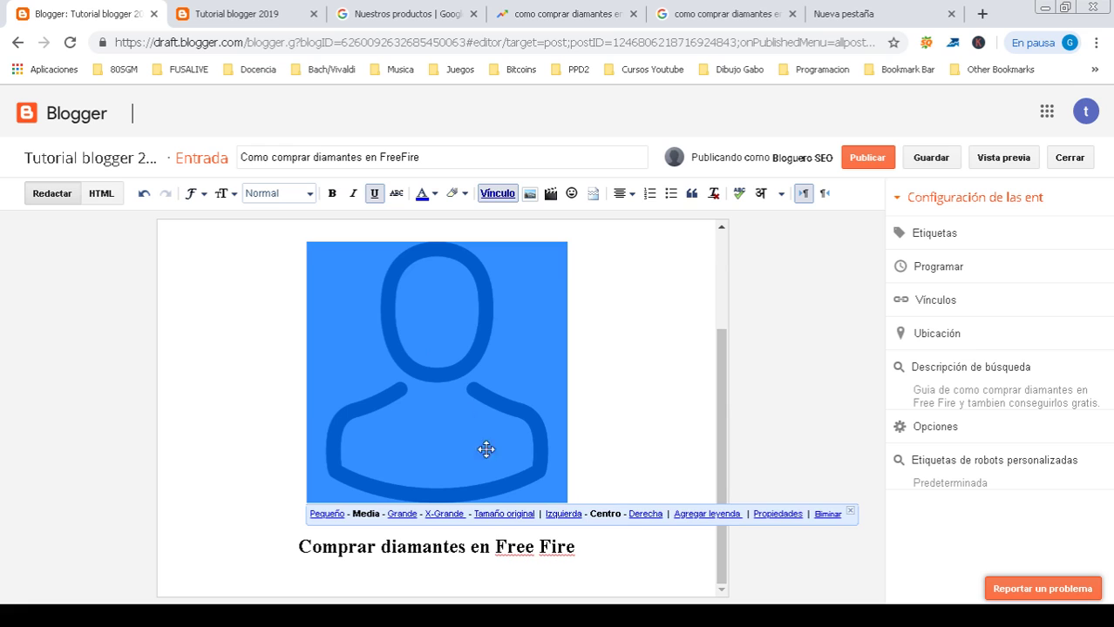
click(778, 515)
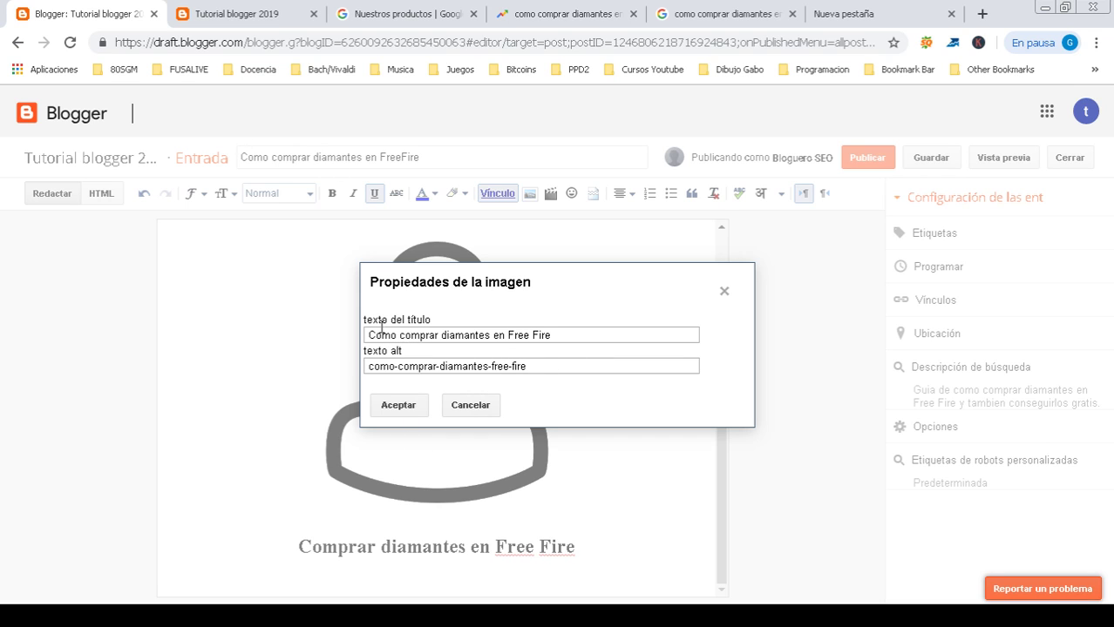
click(406, 408)
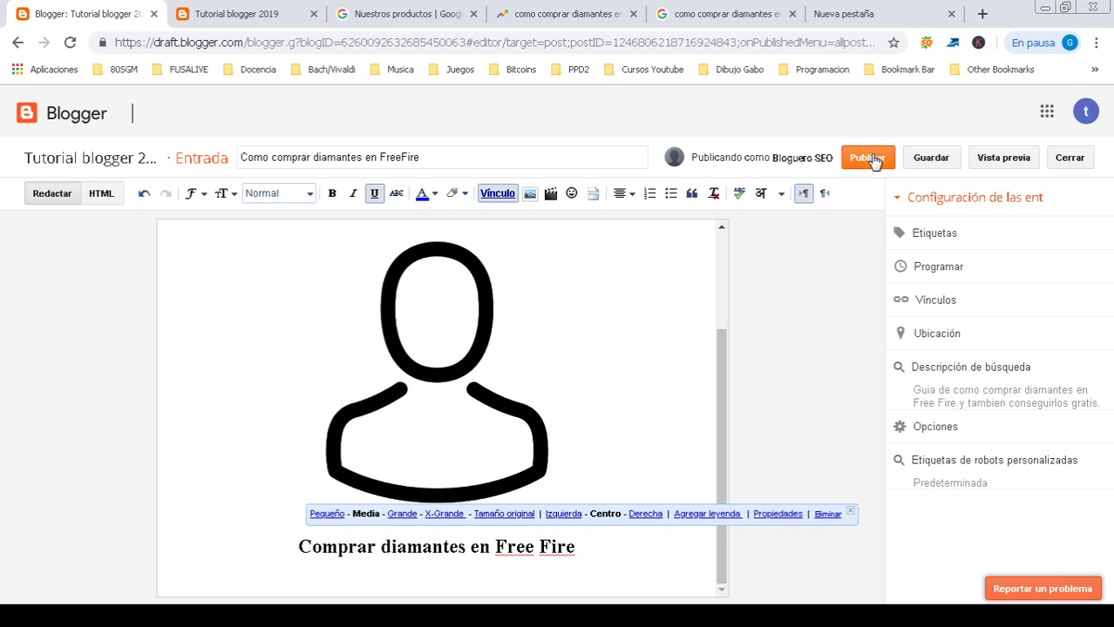
Step: Save the diamond post as a draft and close the editor
click(934, 162)
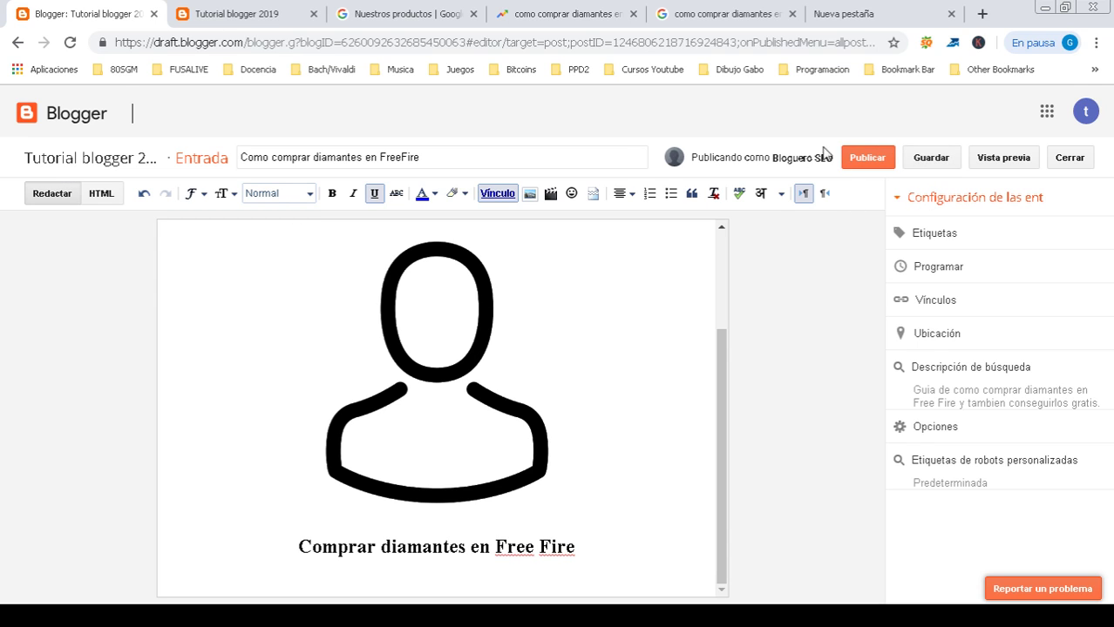
click(1070, 157)
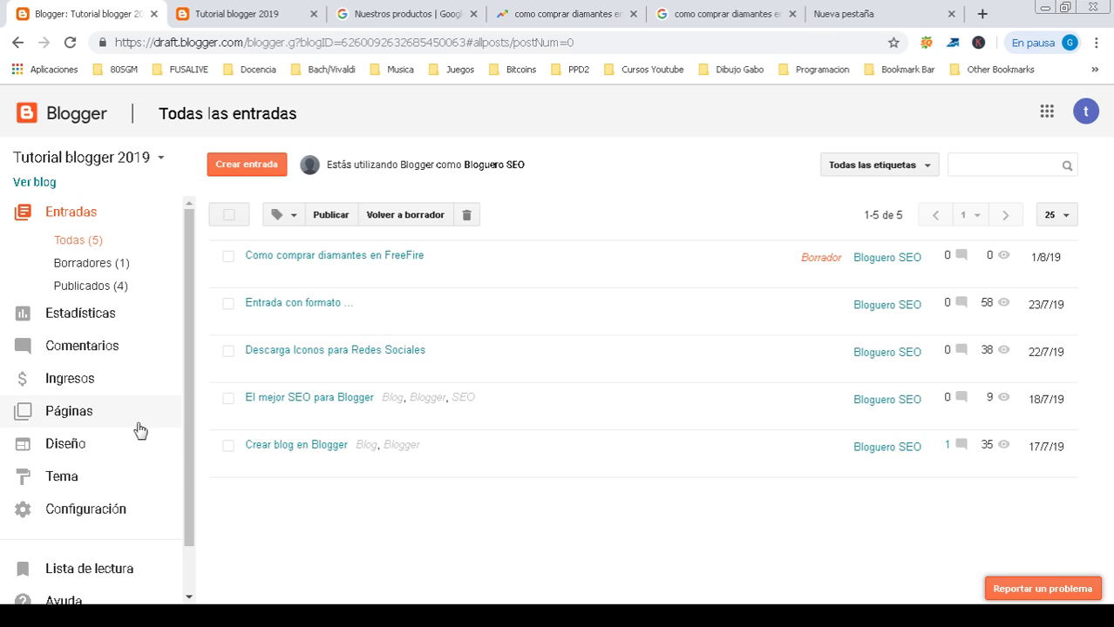
Step: Open Google Search Console from the blog's search preferences and enter its dashboard
click(62, 513)
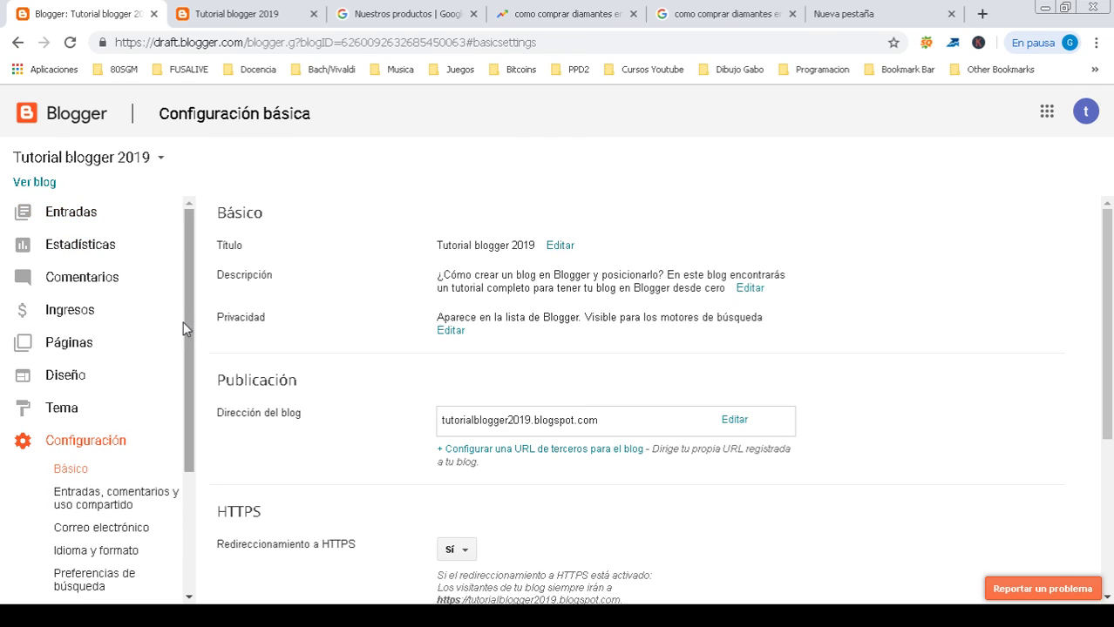
scroll(190, 376, down, 3)
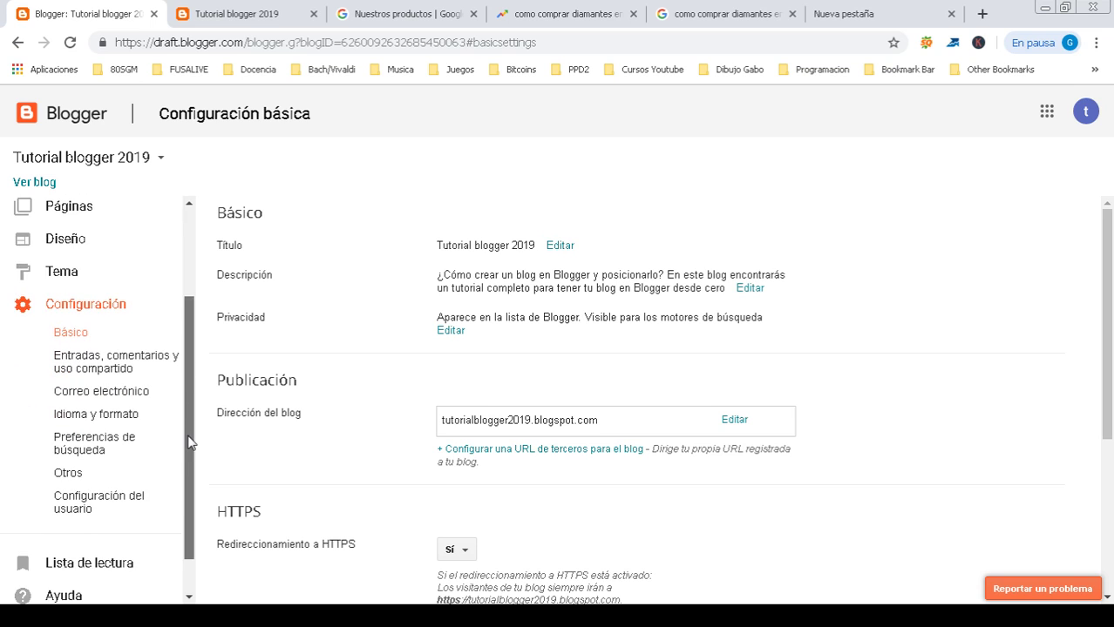
click(102, 452)
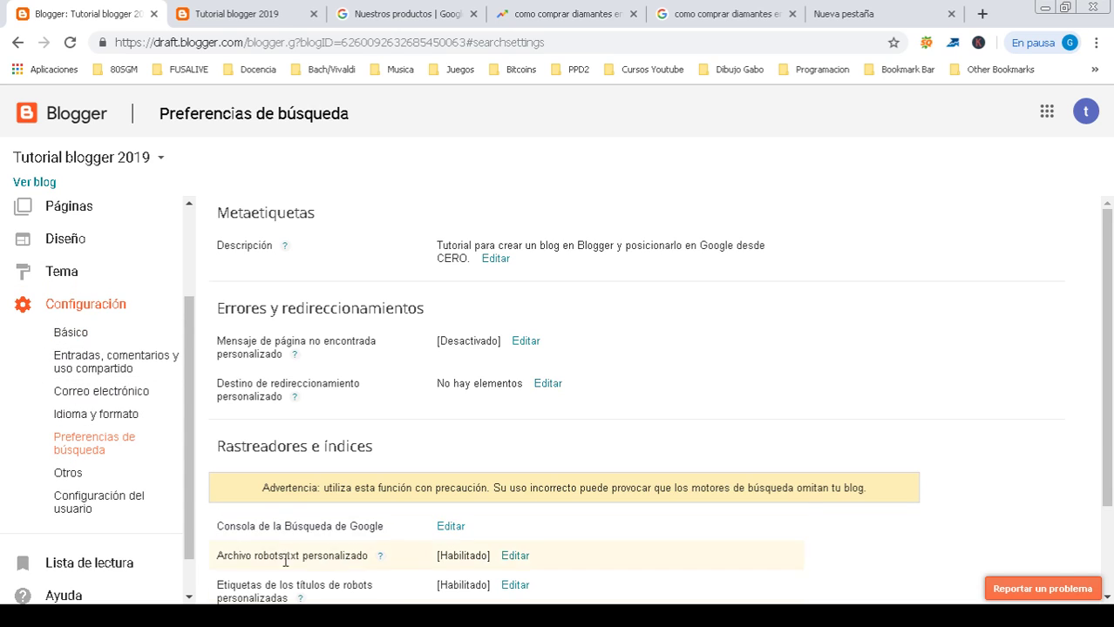
click(451, 527)
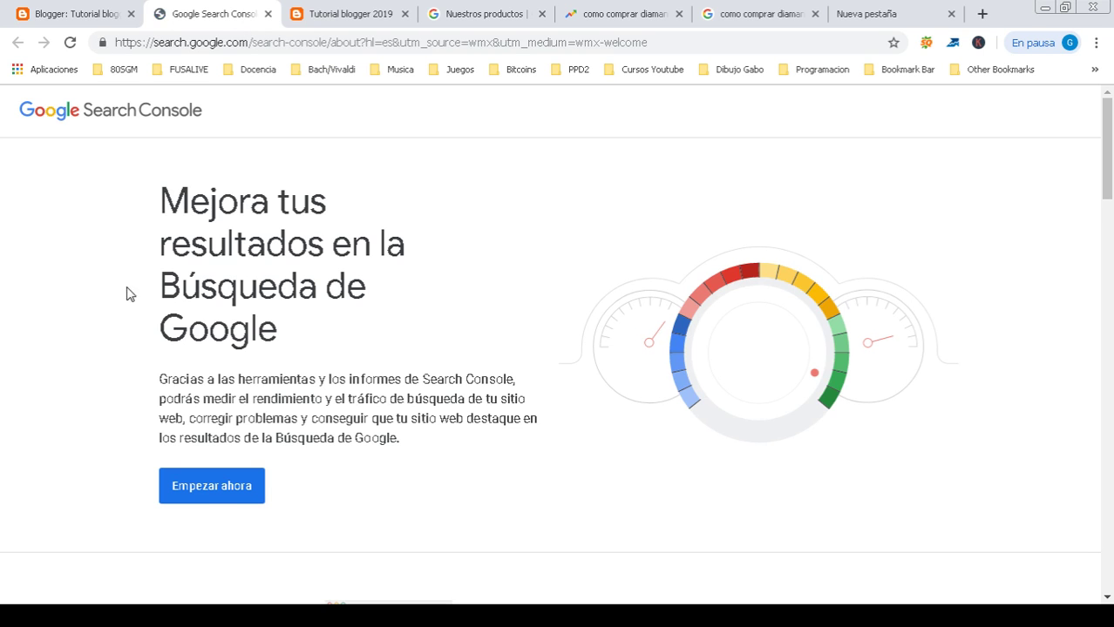
click(206, 490)
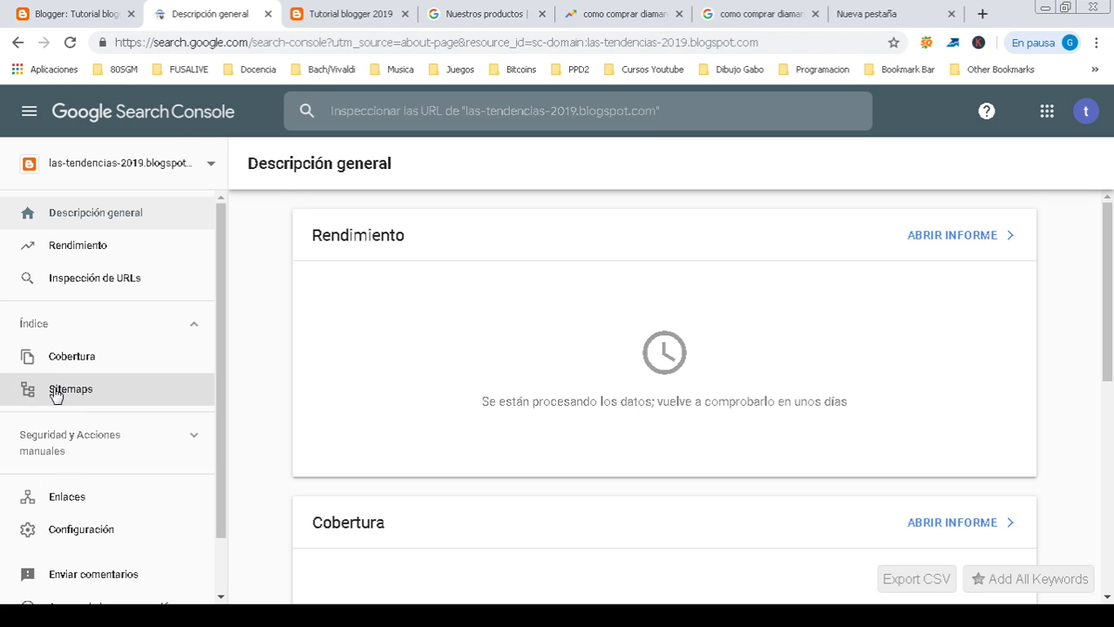
Step: Show the Sitemaps report for the property tutorialblogger2019.blogspot.com
click(55, 393)
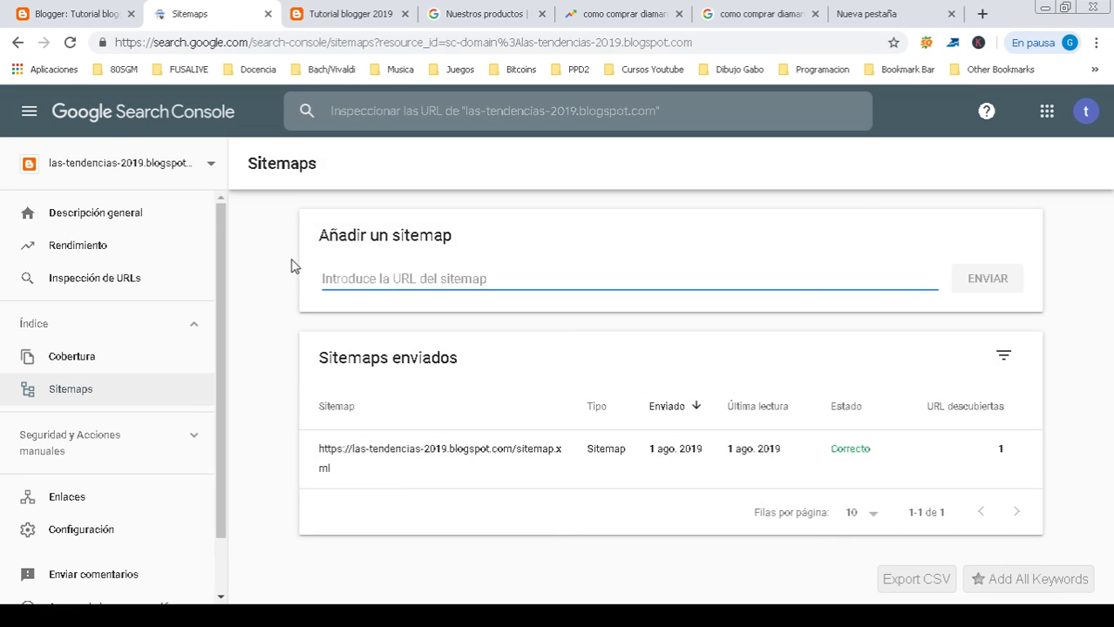
click(208, 170)
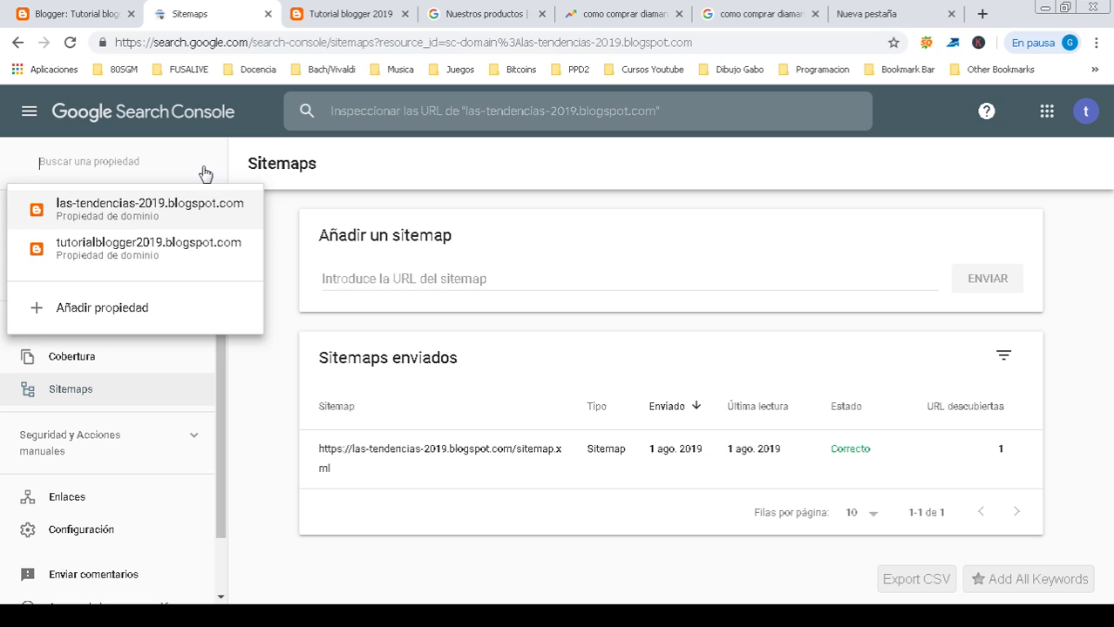
click(121, 253)
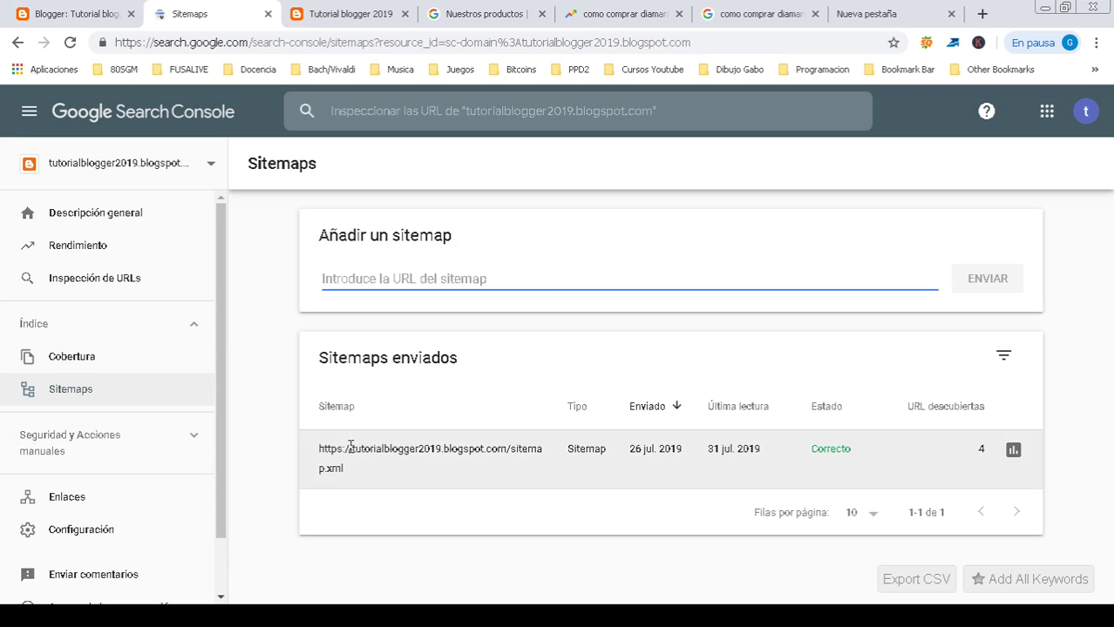
click(423, 467)
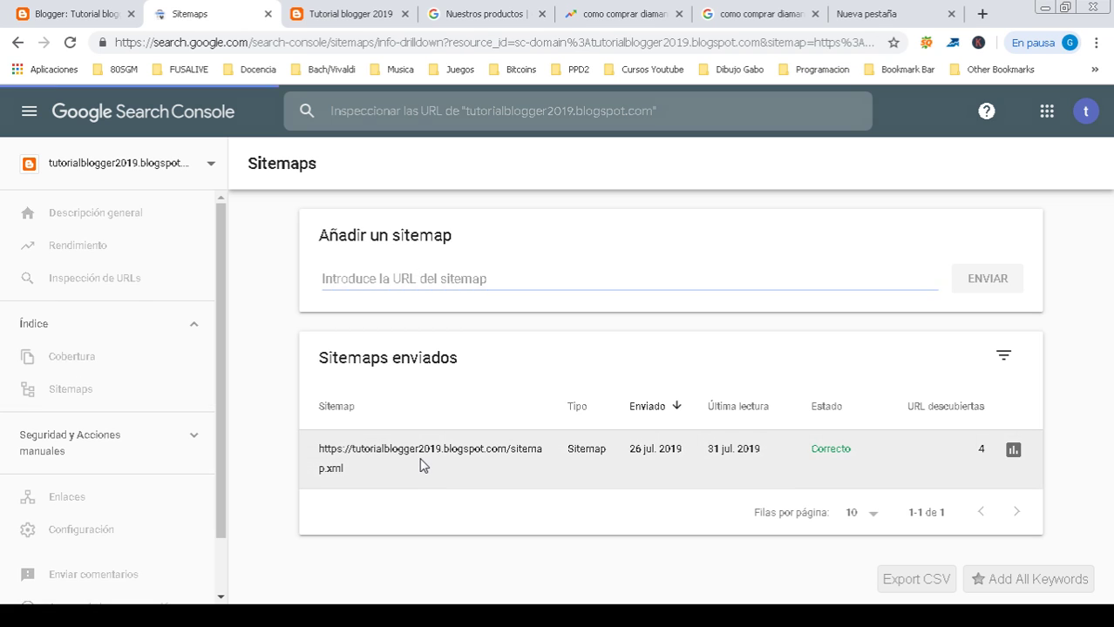
drag(762, 168, 310, 166)
drag(749, 165, 346, 172)
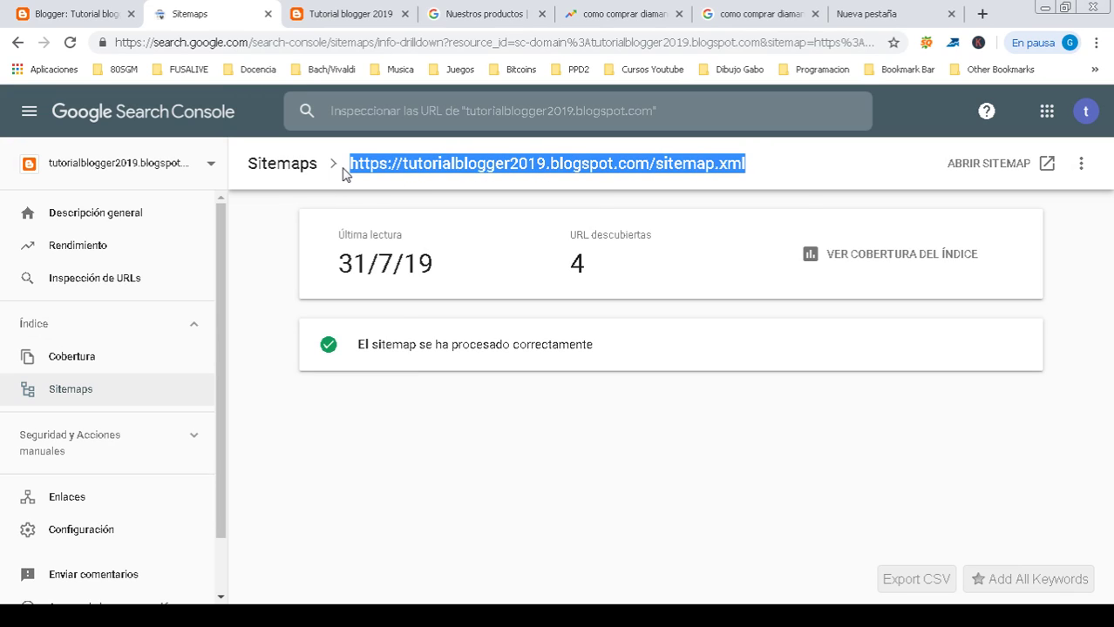
right_click(405, 173)
click(414, 177)
click(114, 393)
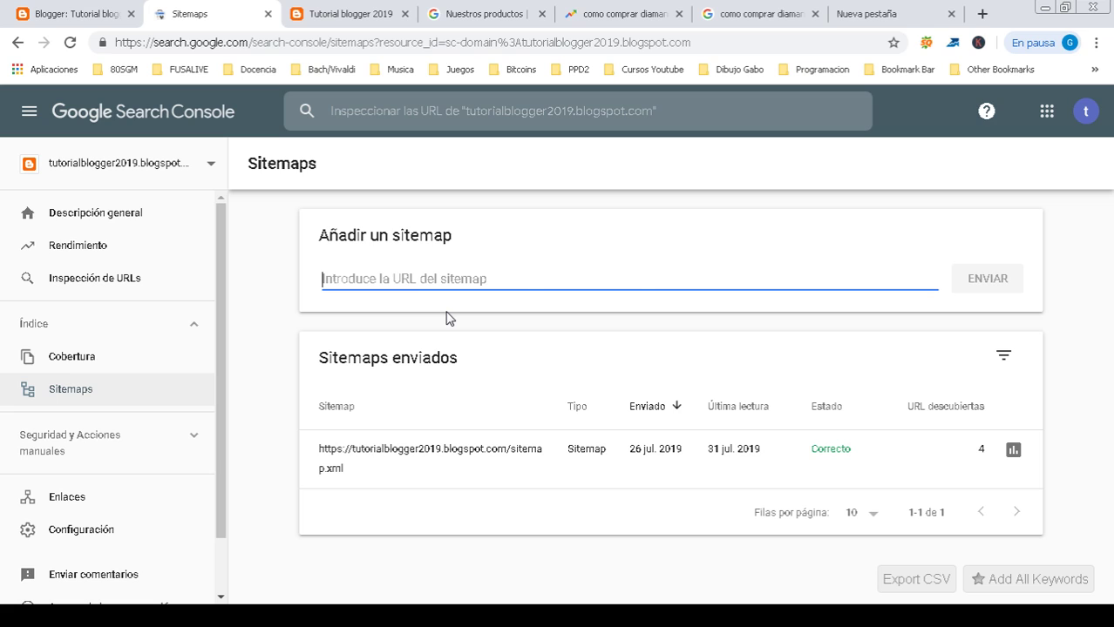
key(ctrl+v)
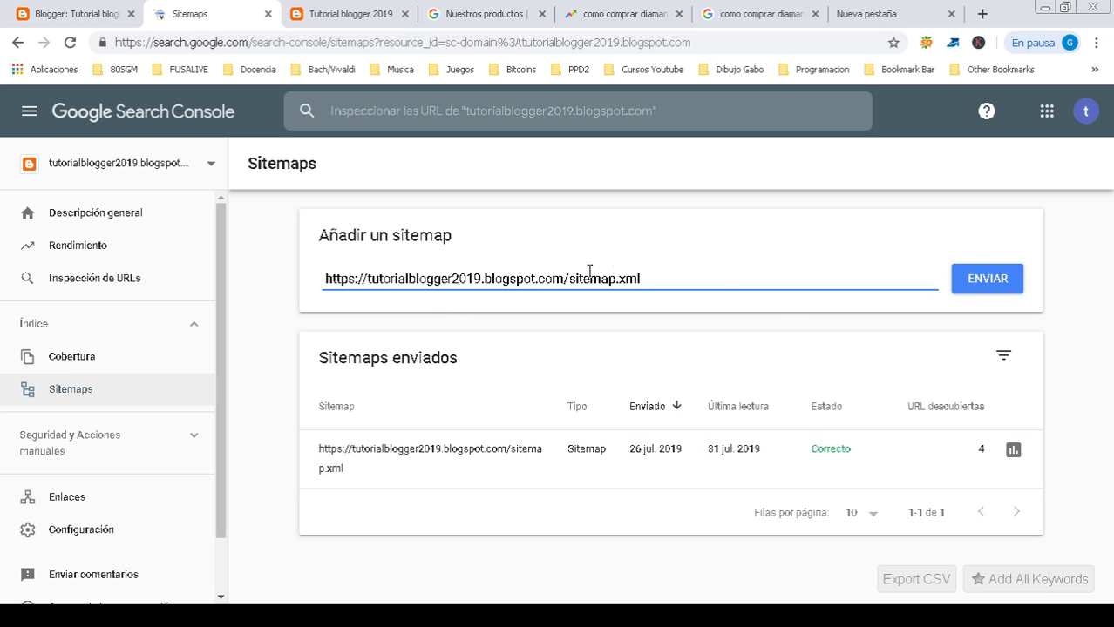
click(988, 280)
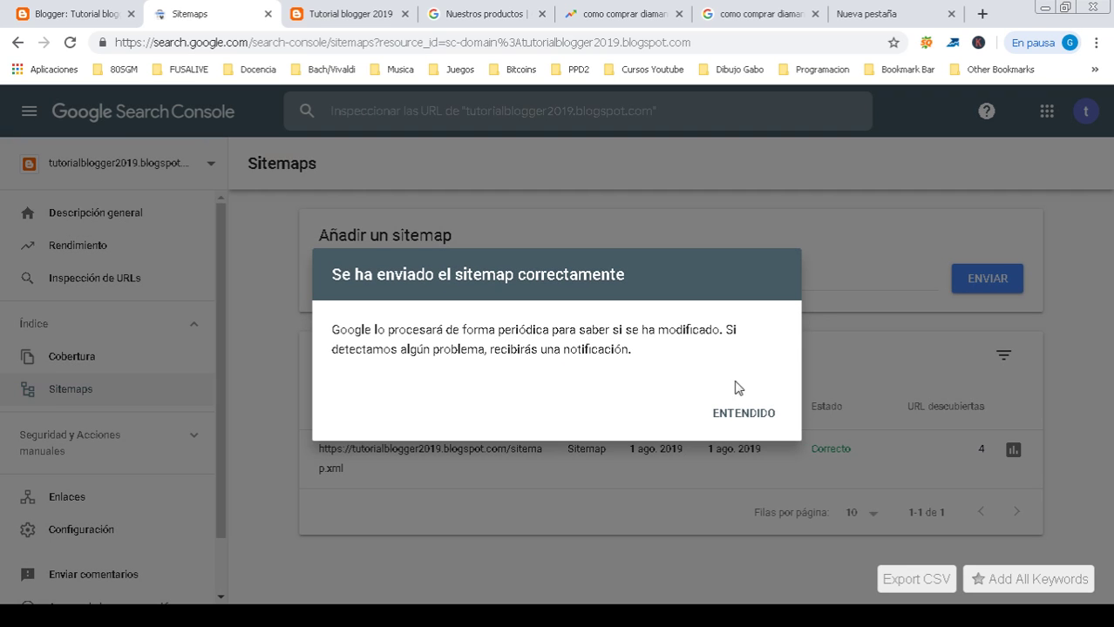
click(725, 410)
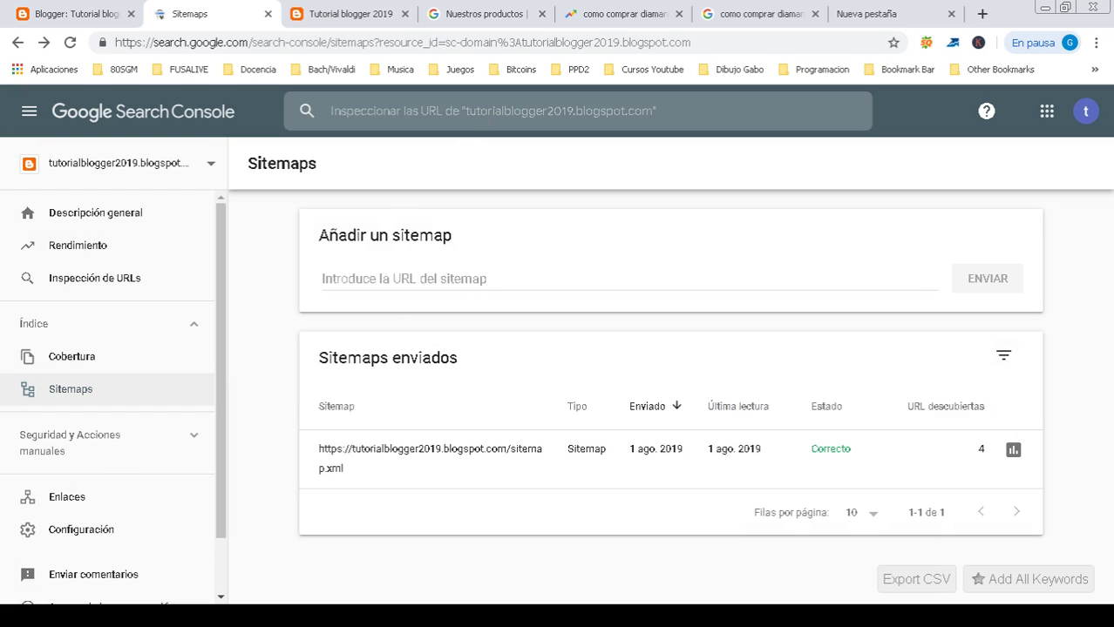
Step: Open the post "Entrada con formato ..." on the public blog and copy its URL
click(334, 13)
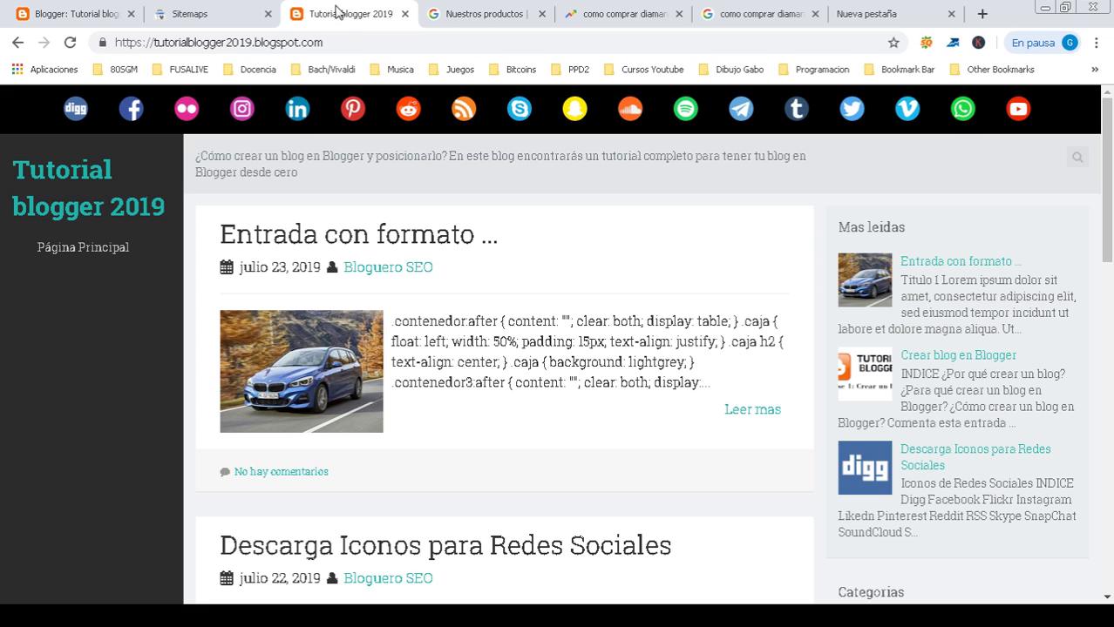
click(360, 232)
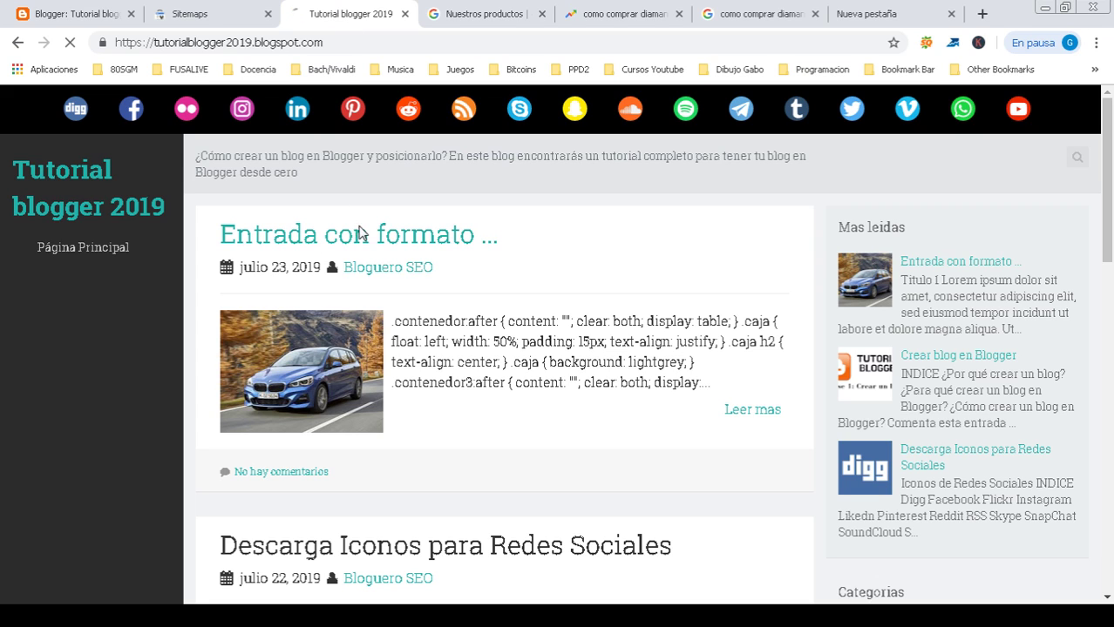
click(544, 37)
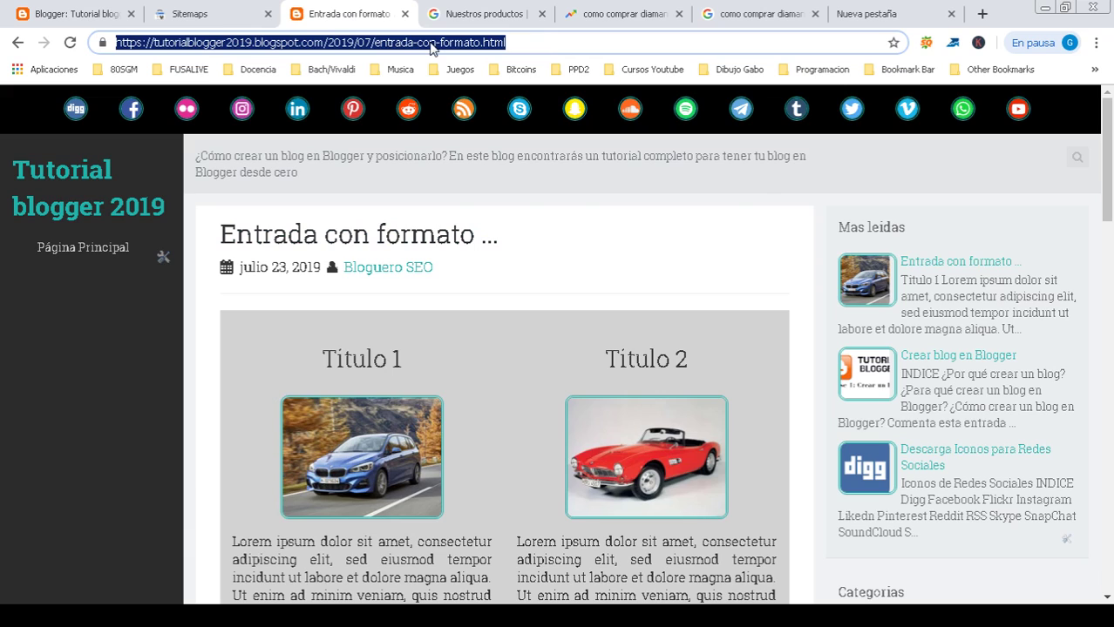
right_click(431, 48)
click(462, 98)
click(220, 20)
click(396, 112)
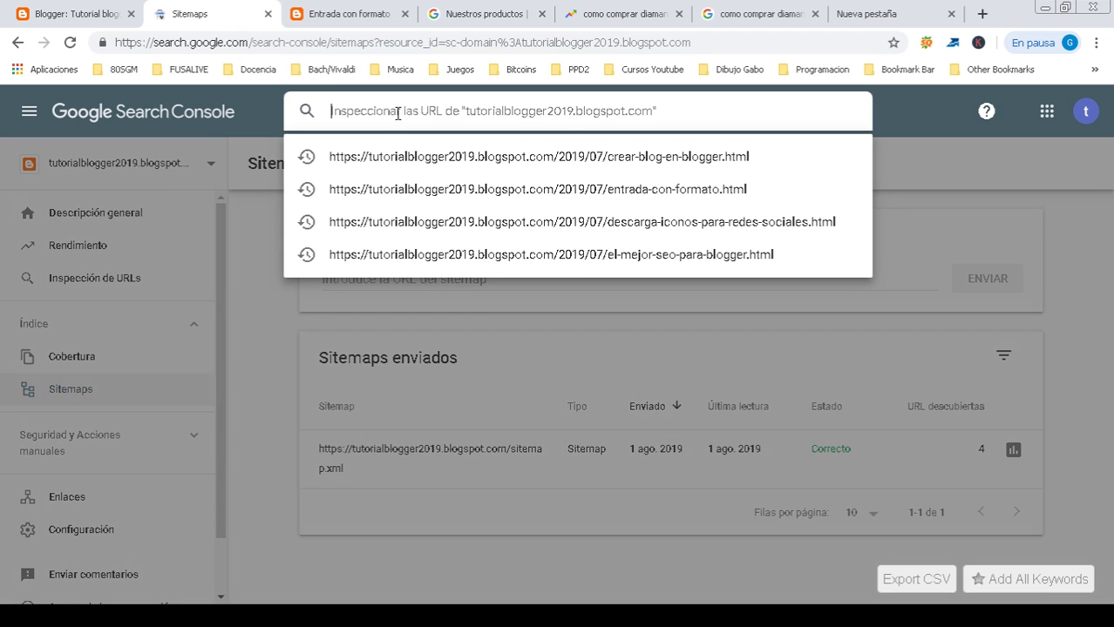
right_click(397, 115)
click(447, 204)
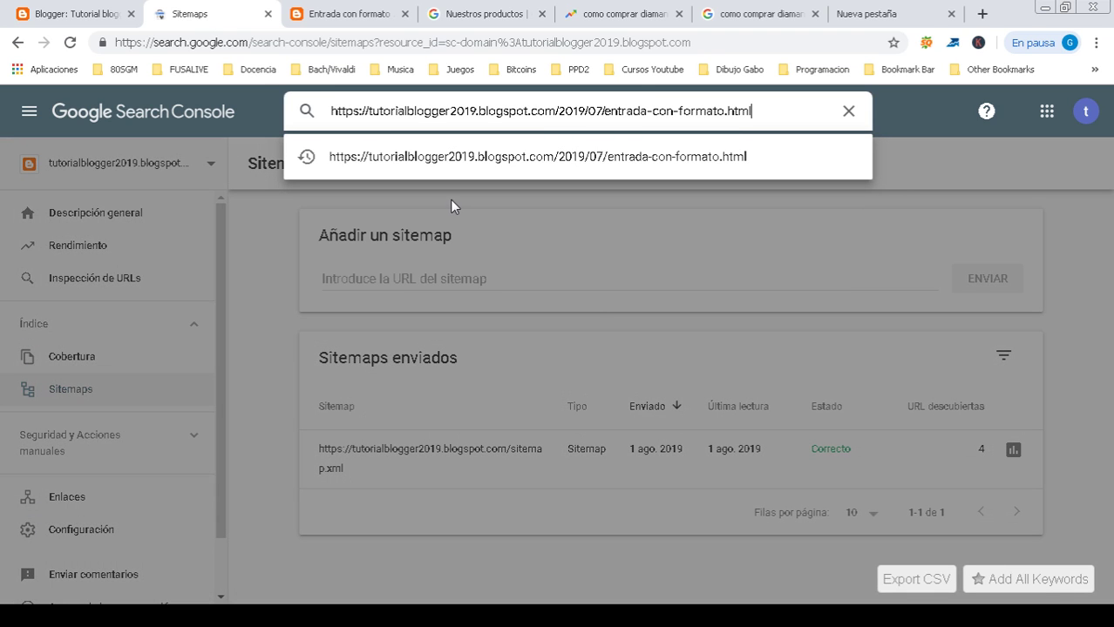
key(Return)
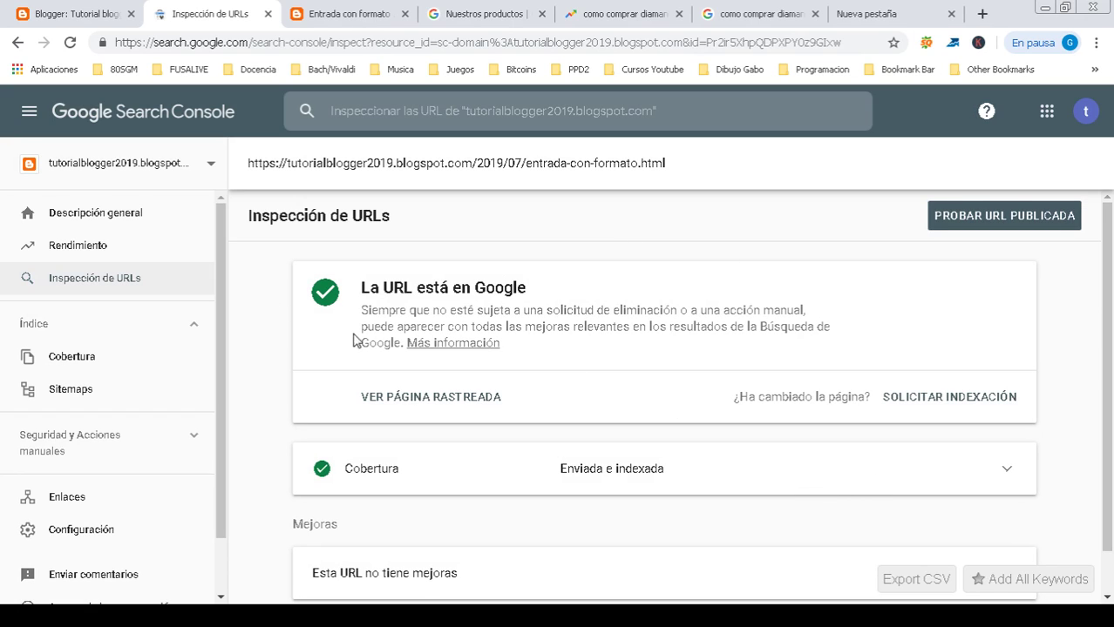
click(972, 398)
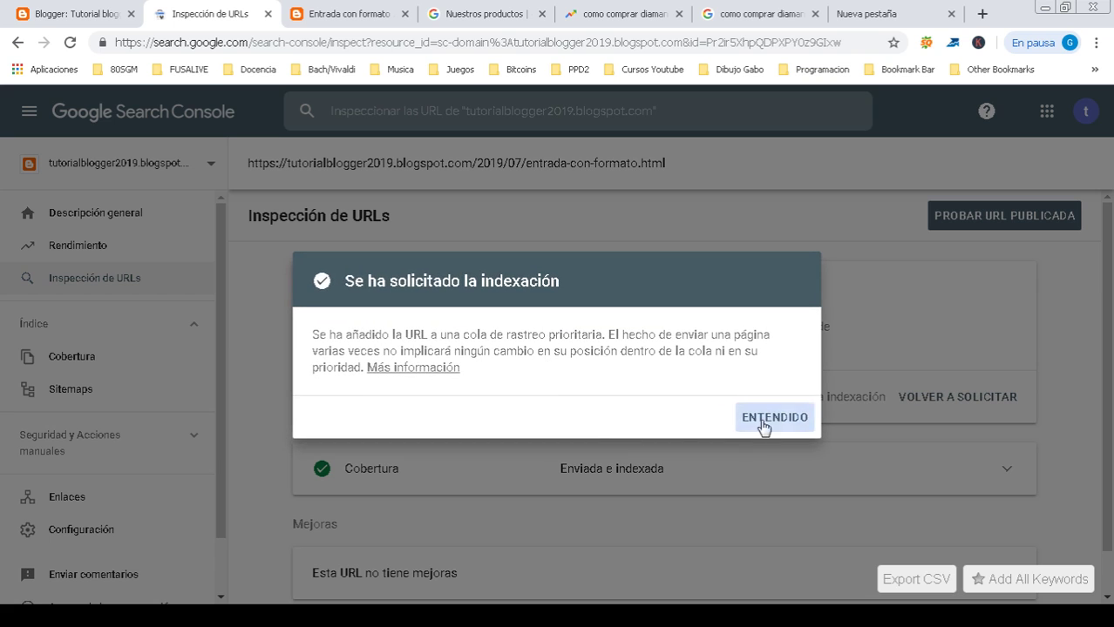
click(772, 422)
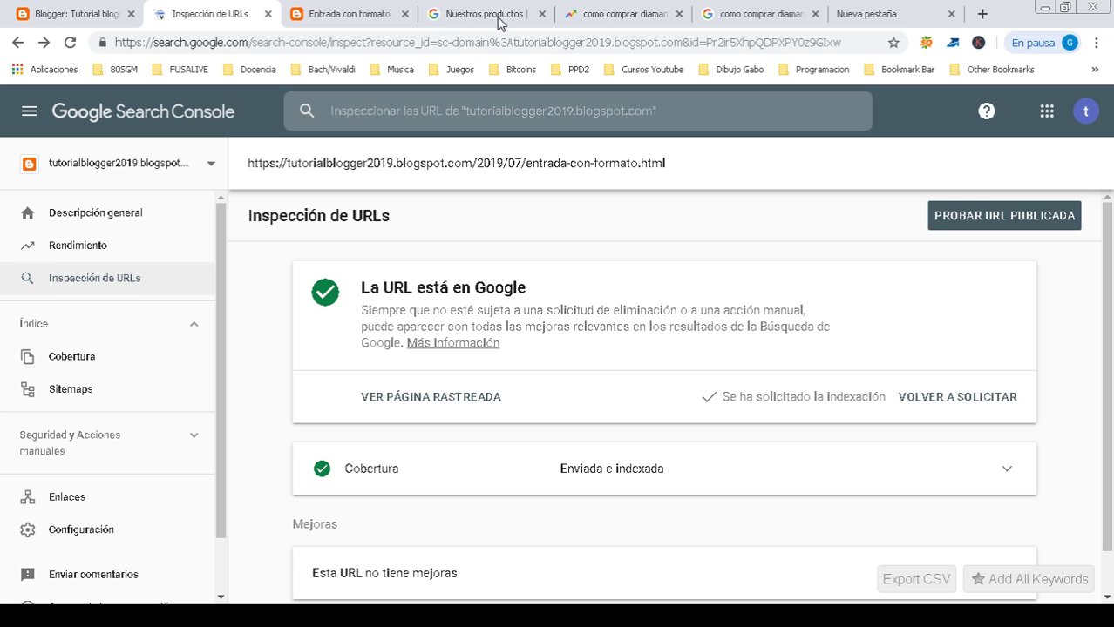
Step: Return to the "Entrada con formato ..." post on the blog and copy its URL for sharing
click(614, 15)
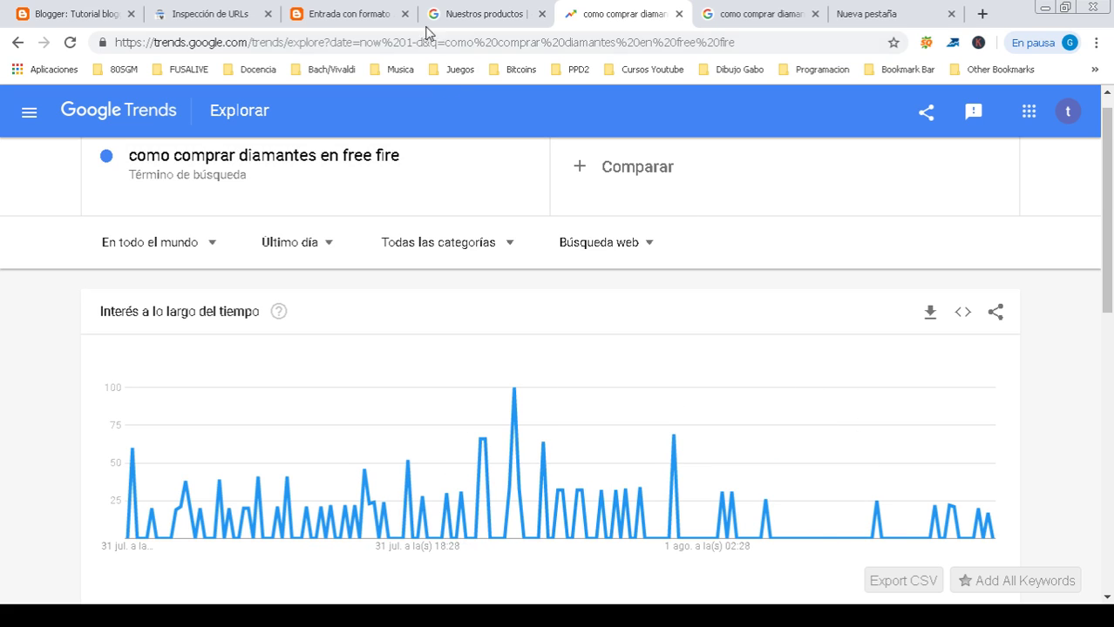
click(333, 14)
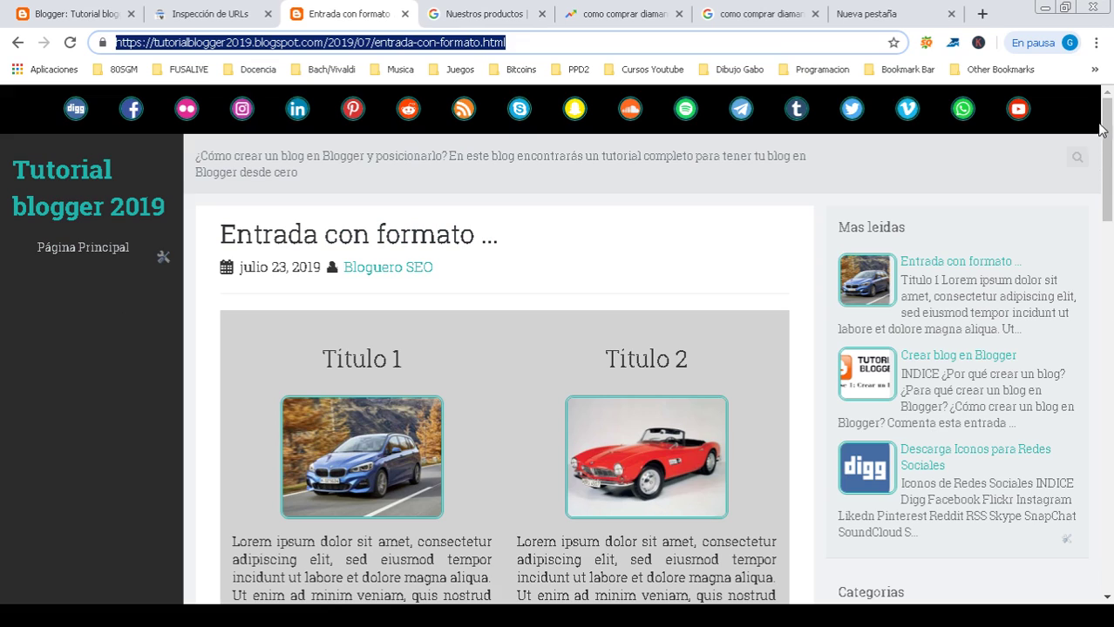
drag(1104, 130, 1110, 190)
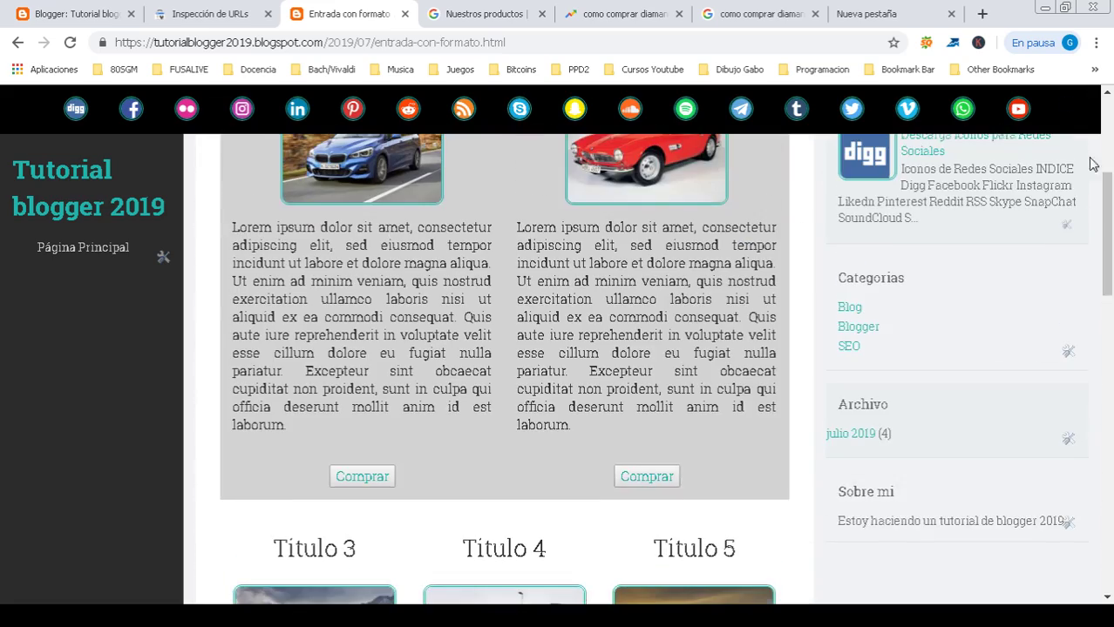
click(527, 37)
right_click(436, 44)
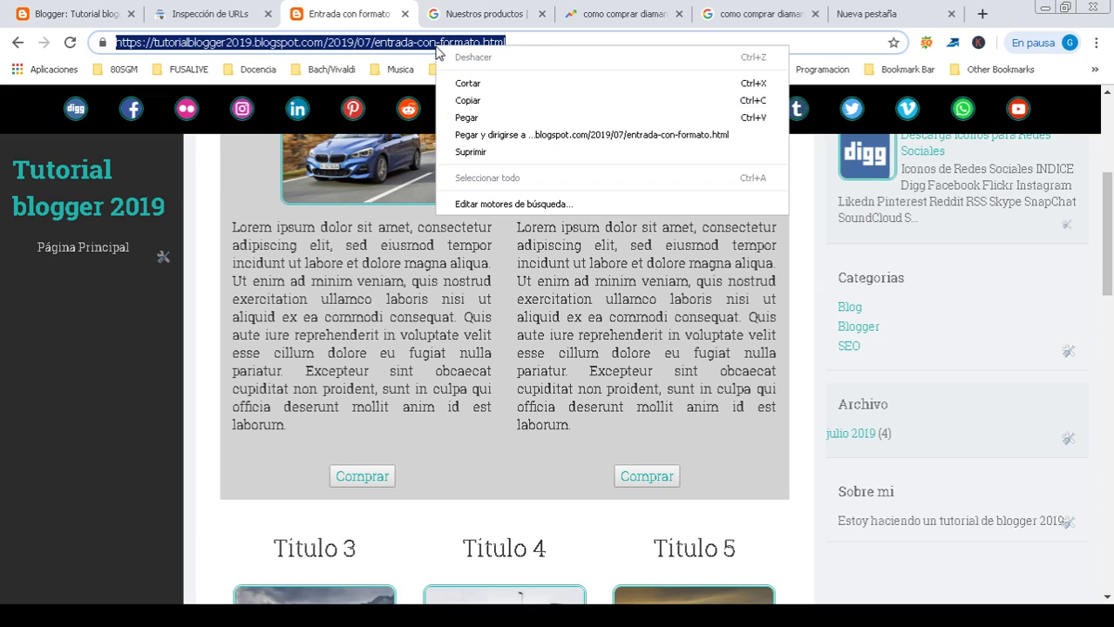
click(494, 99)
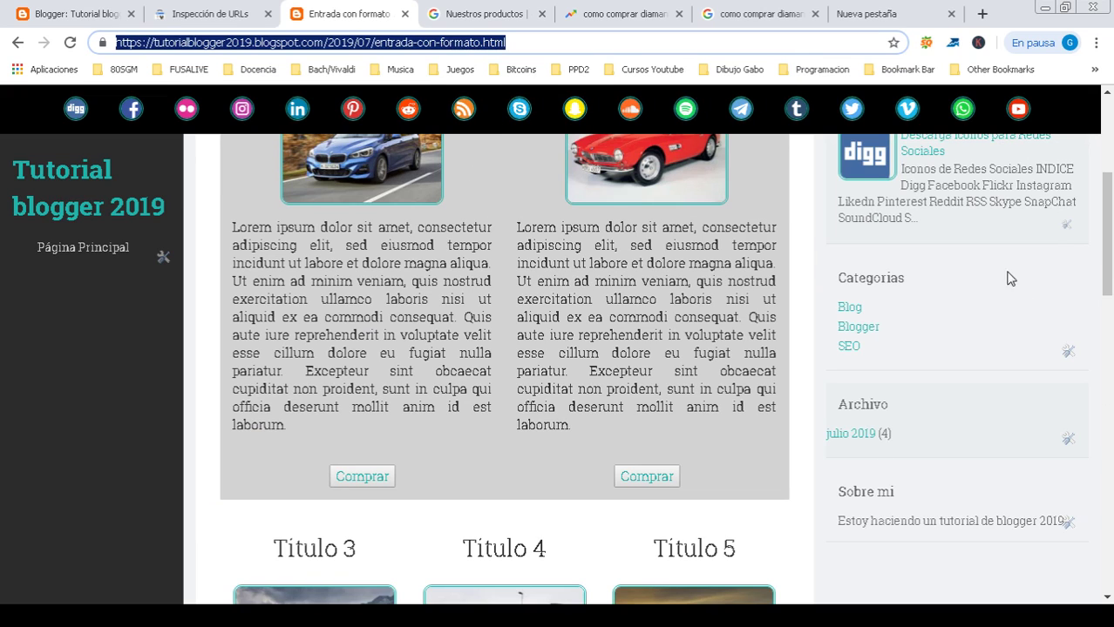
drag(1108, 238, 1108, 150)
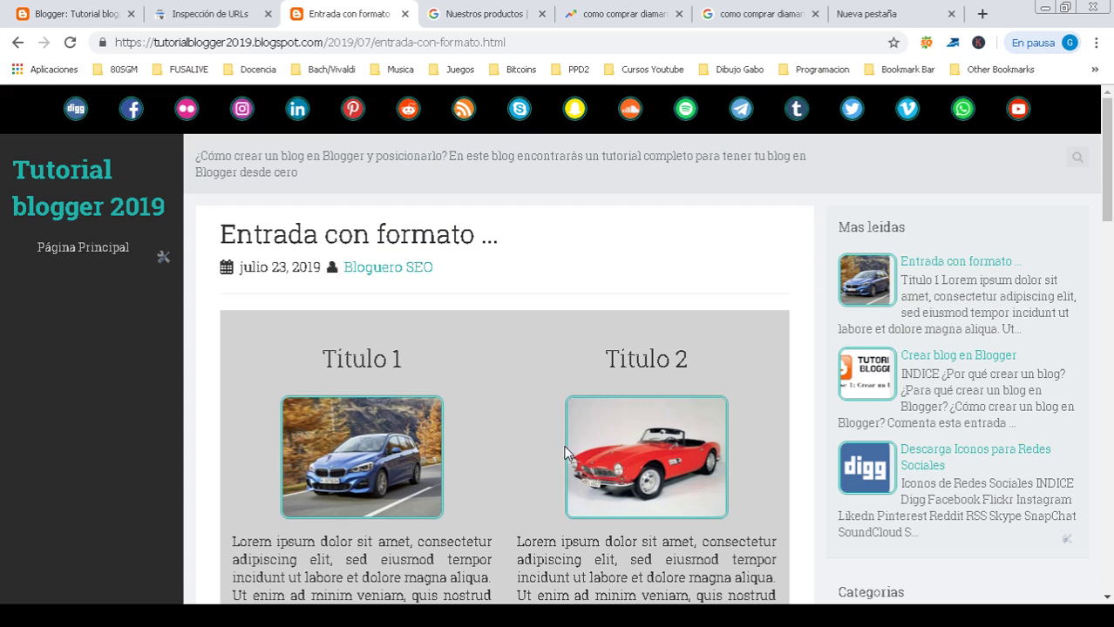
Step: Show all Google results for "como comprar diamantes en free fire" and open the Facebook page Venta De Diamantes Free Fire Bolivia
click(749, 13)
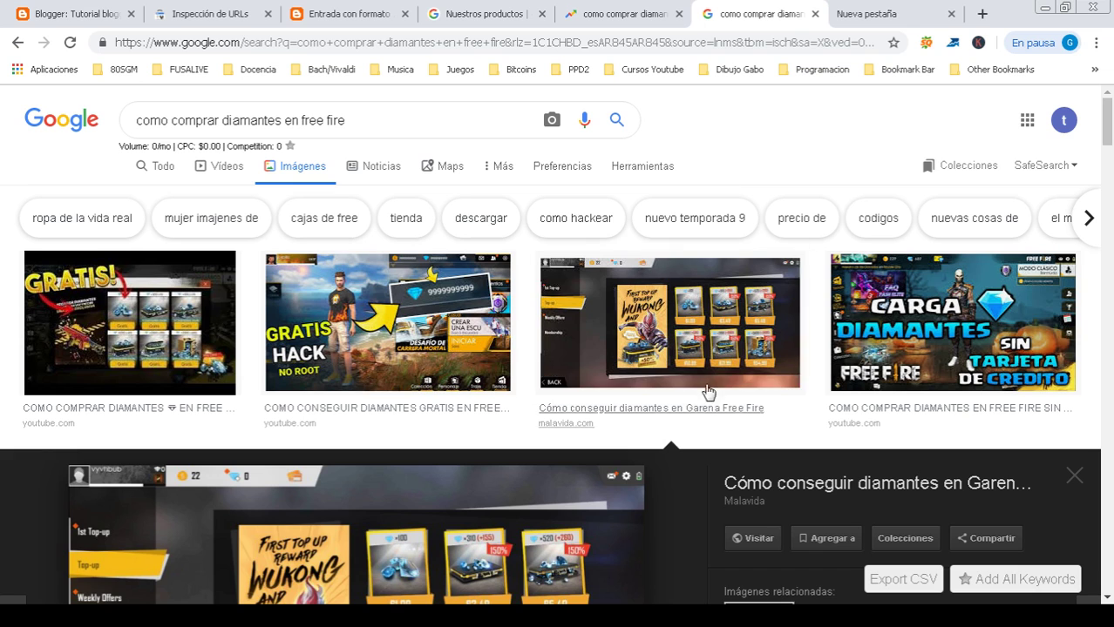
click(163, 170)
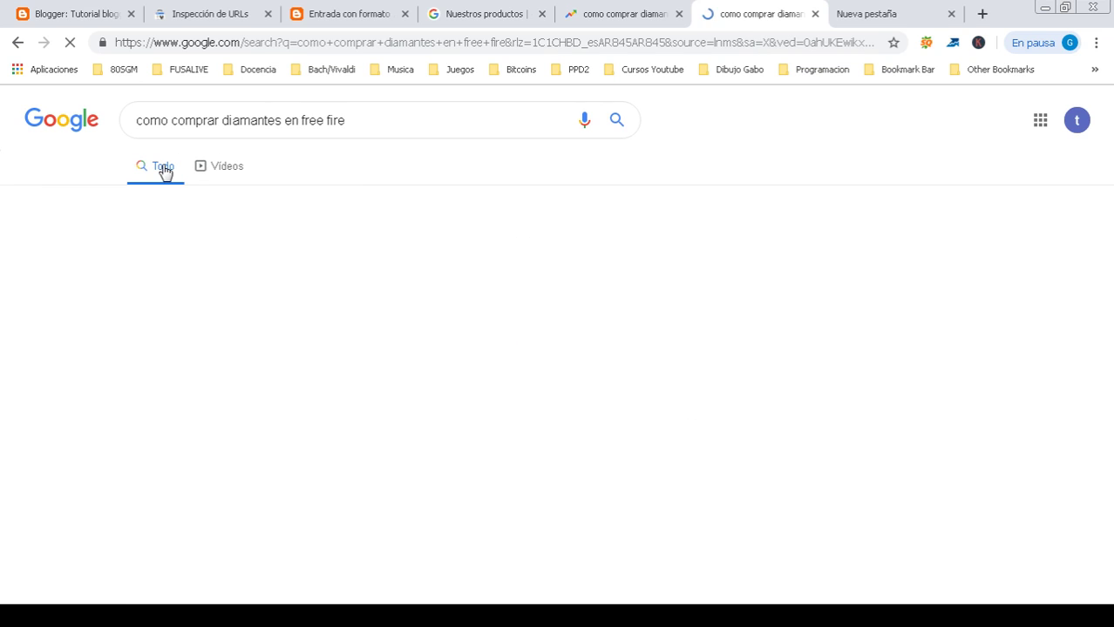
scroll(515, 357, down, 4)
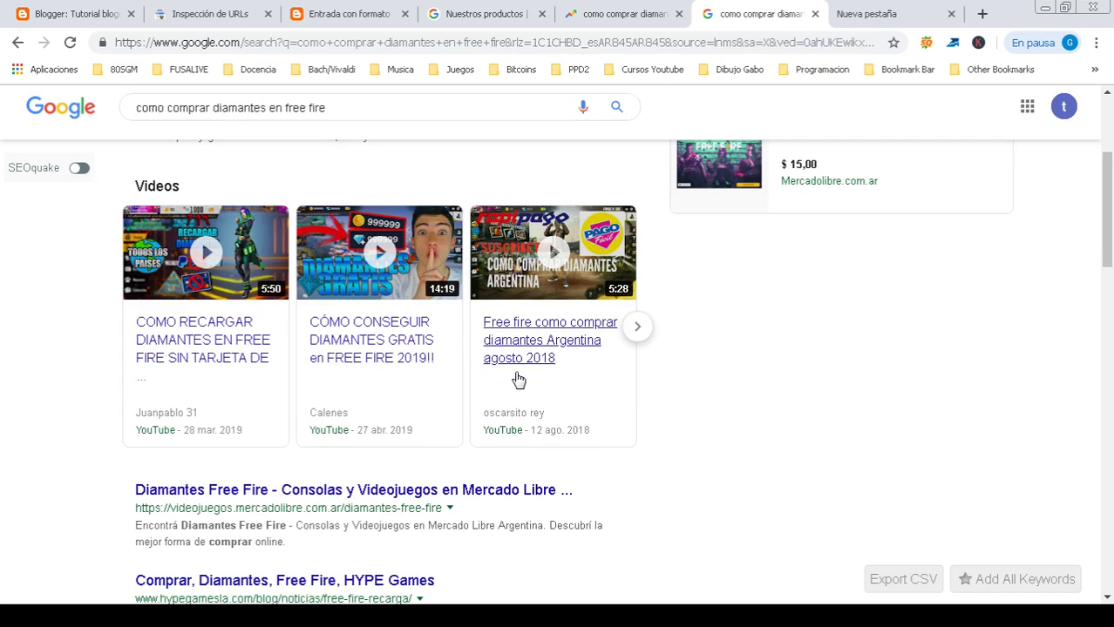
scroll(517, 380, down, 2)
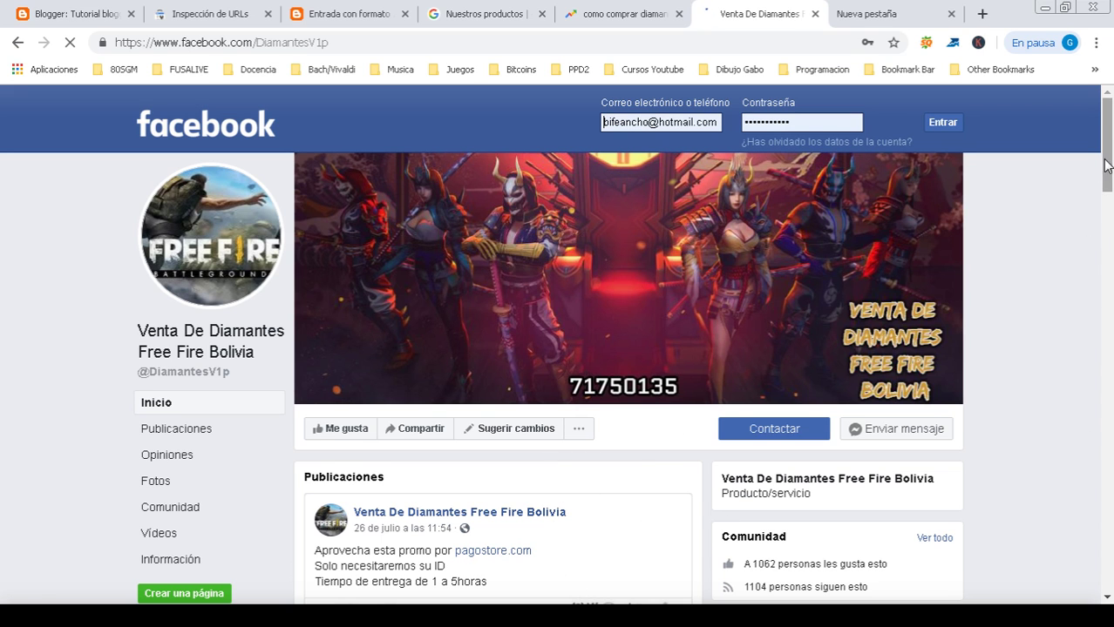
scroll(1106, 181, down, 3)
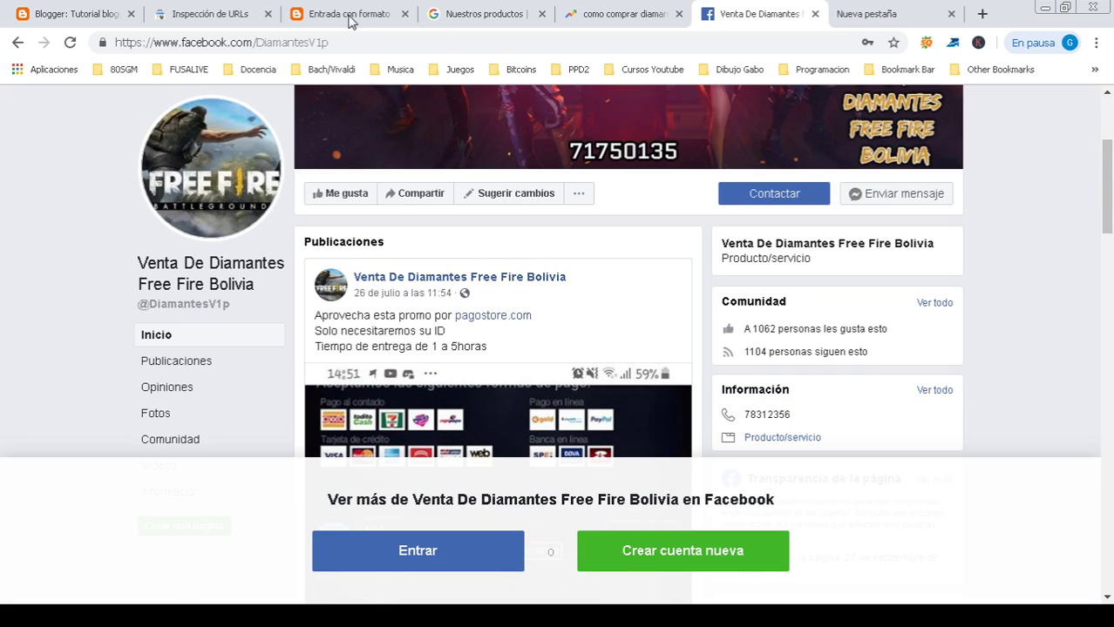
Step: Compare the Facebook page's Free Fire diamond offers with the blog post and the post's URL inspection, declining Facebook's login prompt
click(345, 14)
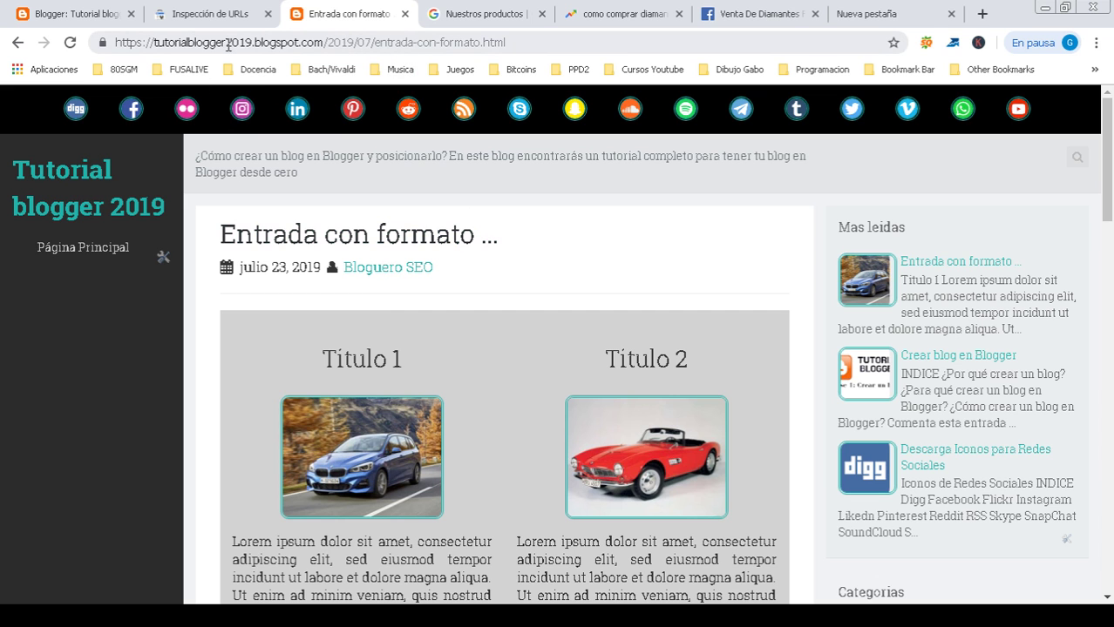
click(727, 14)
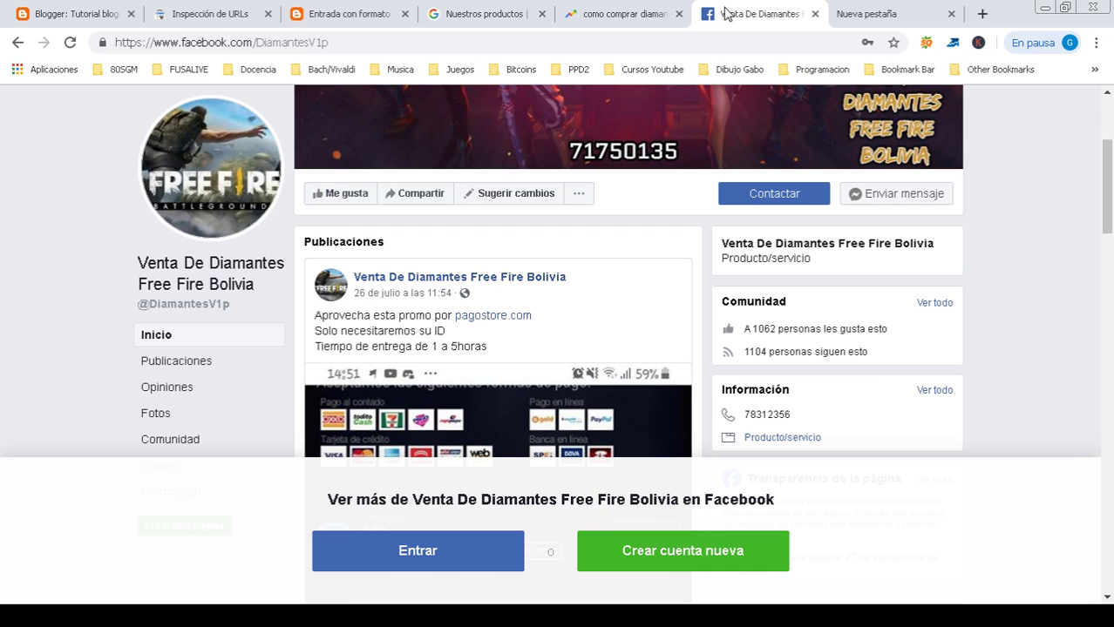
click(357, 15)
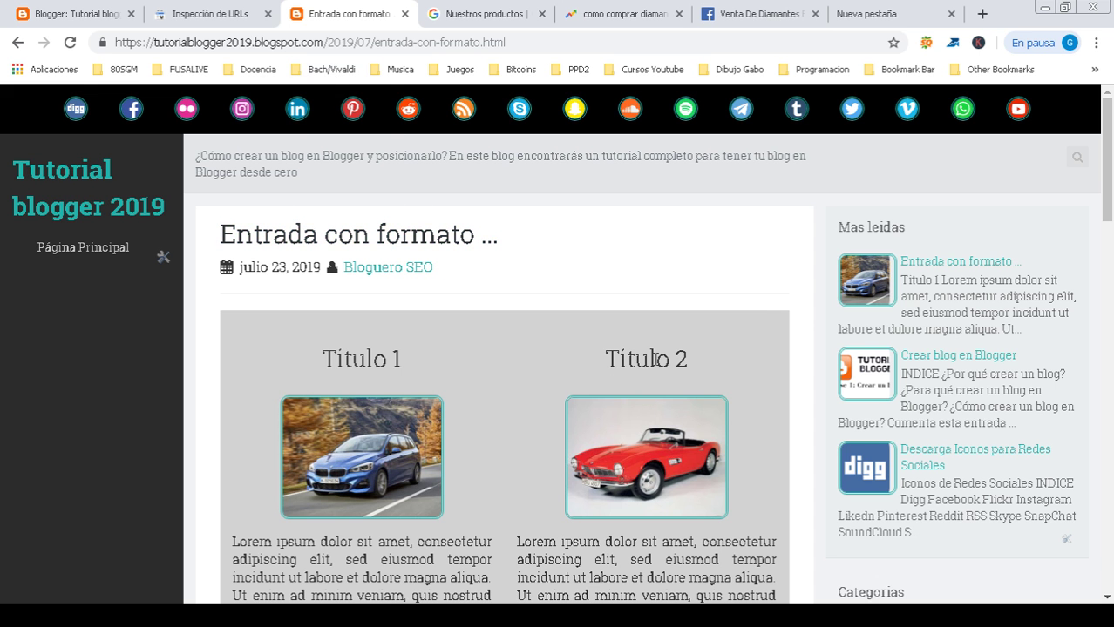
click(756, 16)
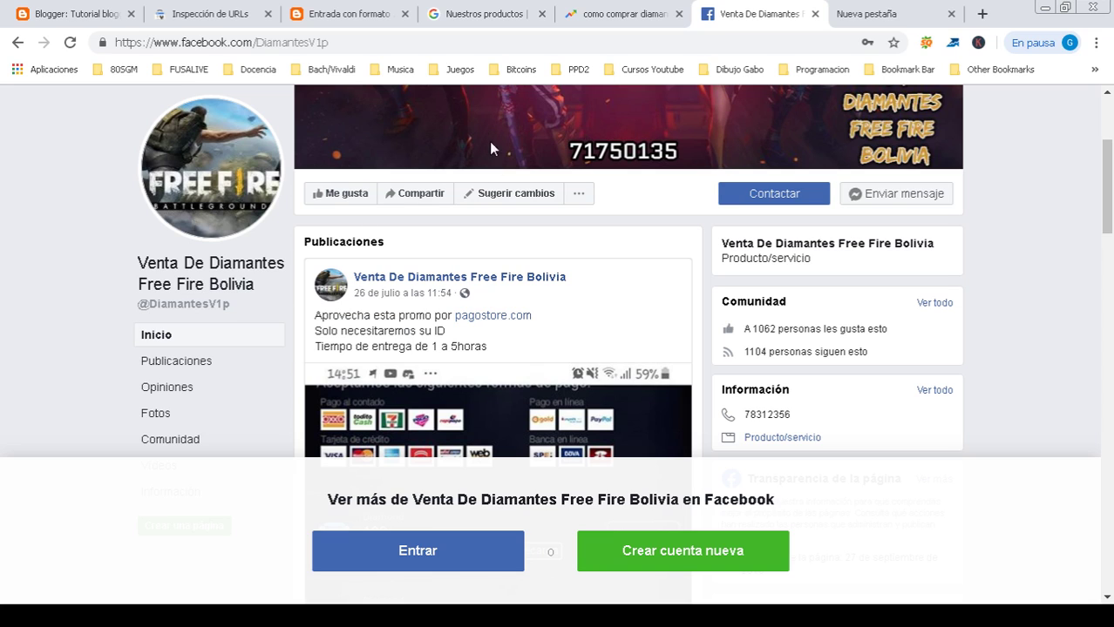
click(330, 15)
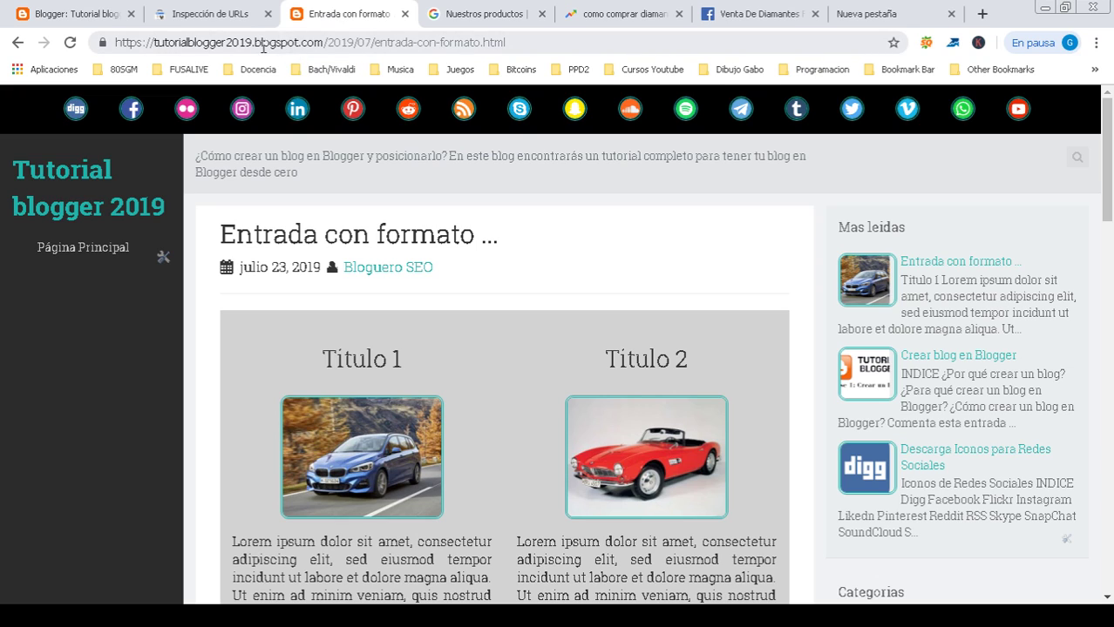
click(734, 15)
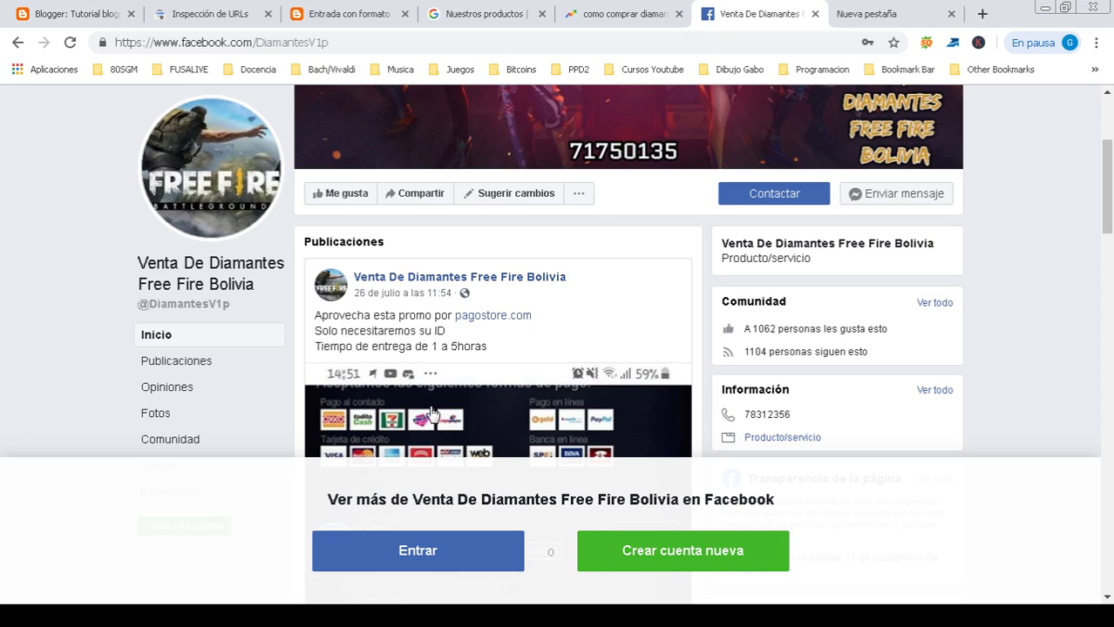
drag(1107, 178, 1109, 305)
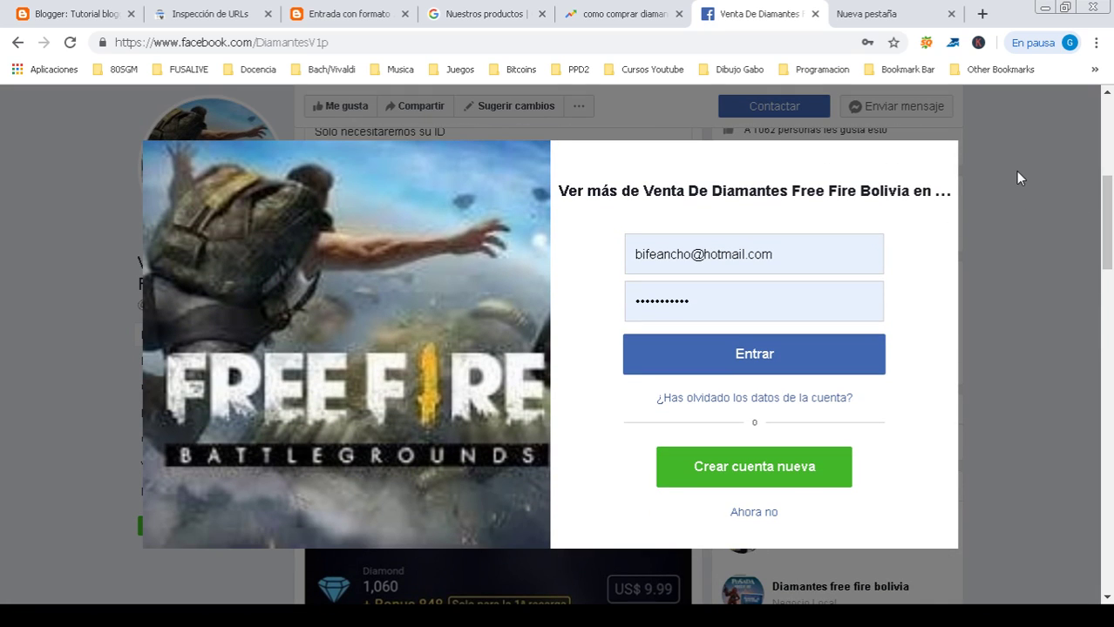
click(755, 513)
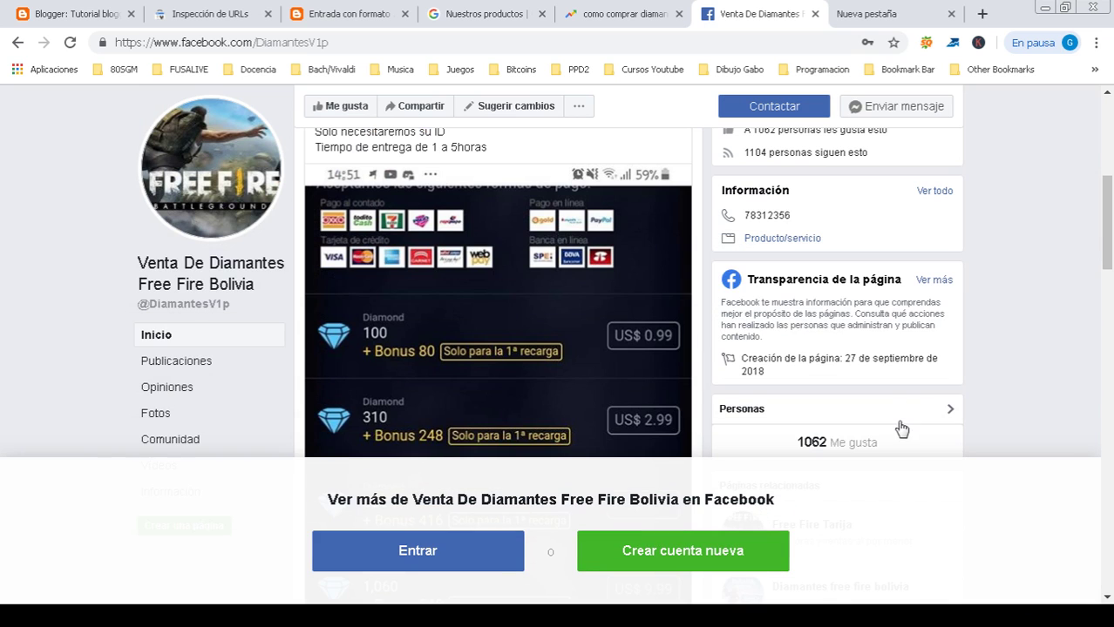
click(335, 16)
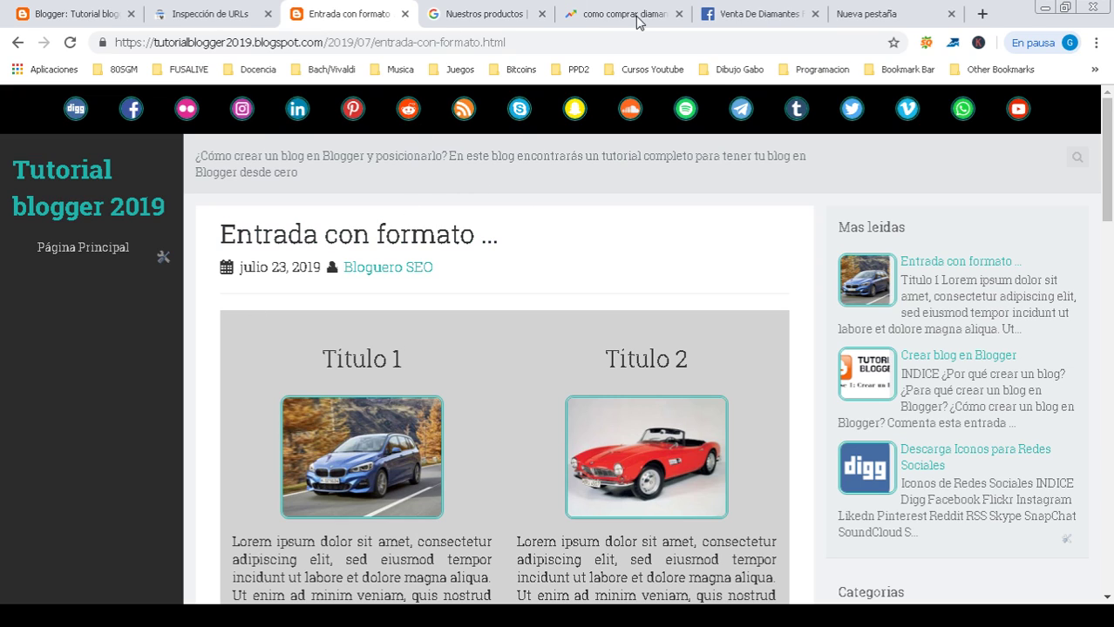
click(213, 19)
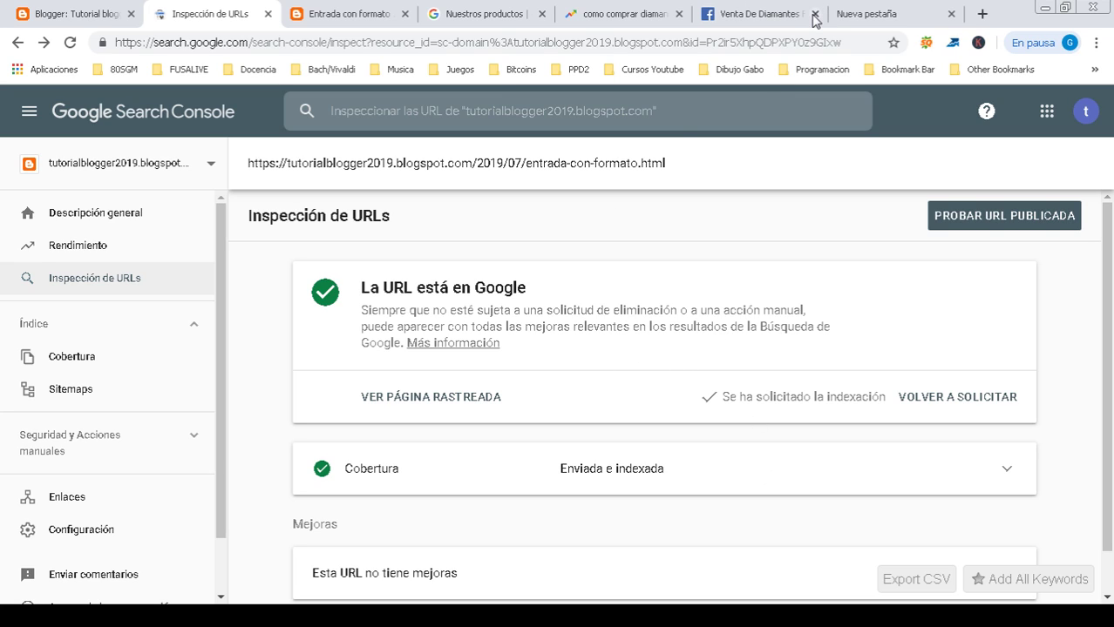
click(737, 15)
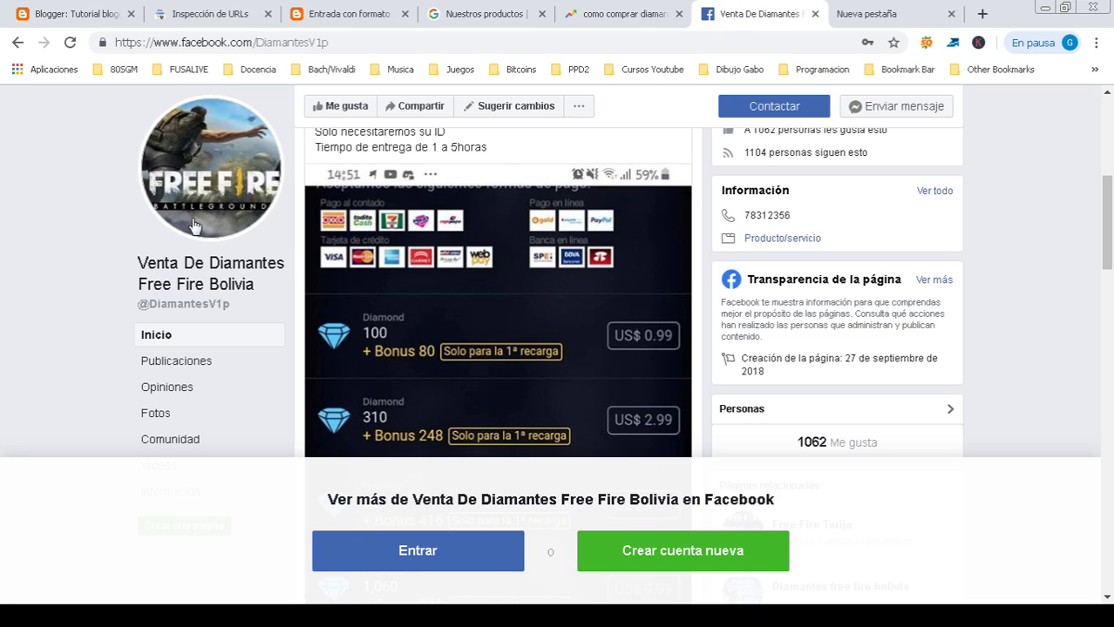
Step: Close the Facebook page and switch to the Twitter home page at twitter.com/home
click(815, 14)
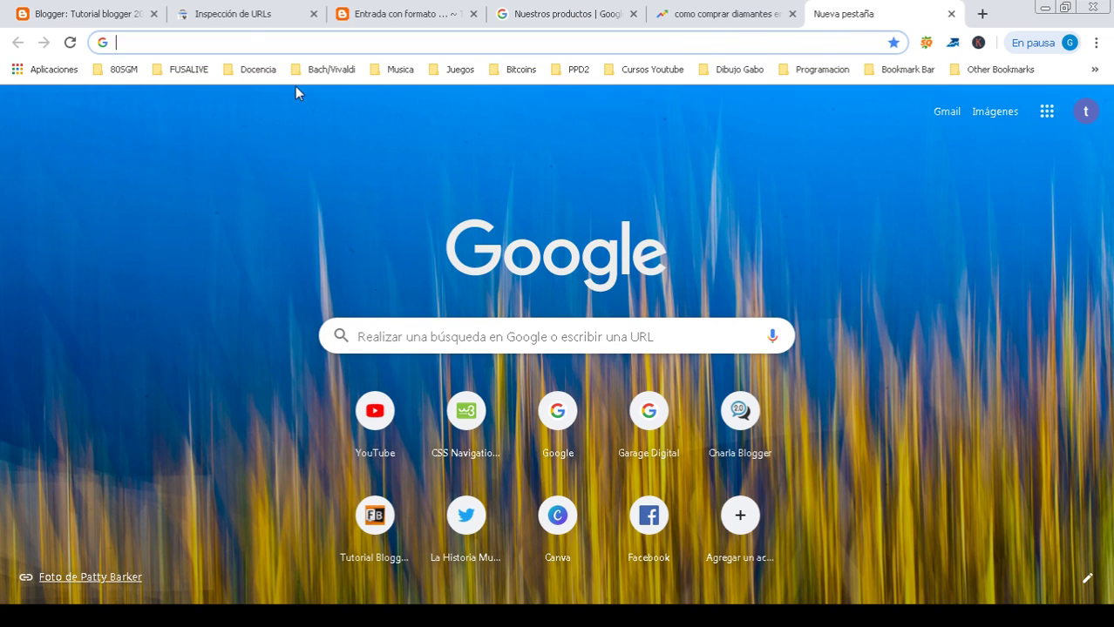
text(tw)
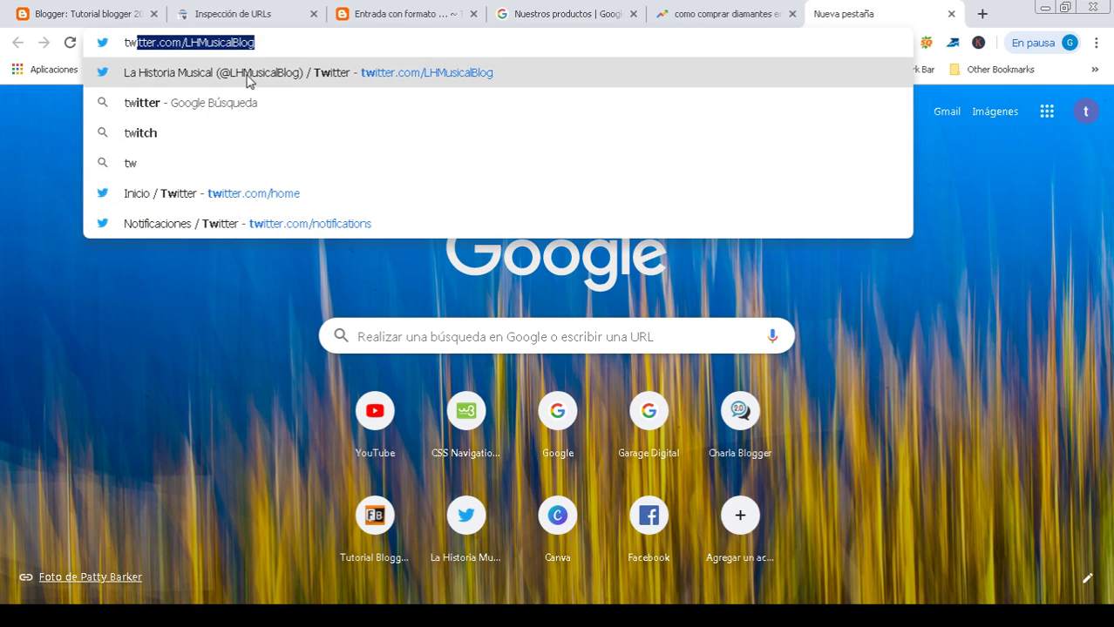
click(229, 199)
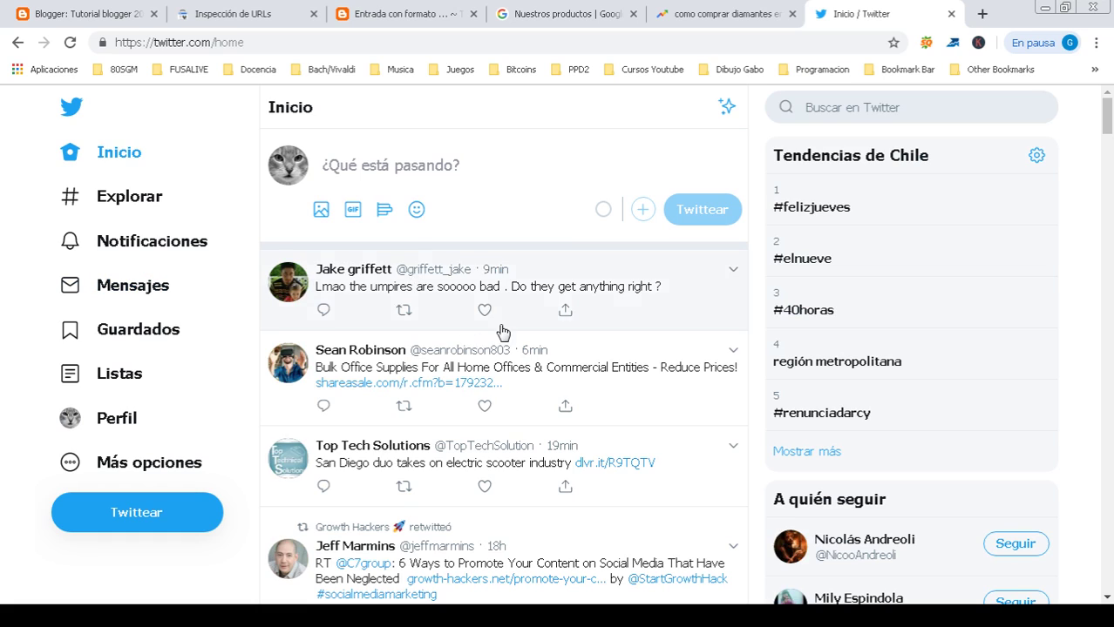
Step: Change the Twitter trends location to Argentina and return to the home page
click(1036, 158)
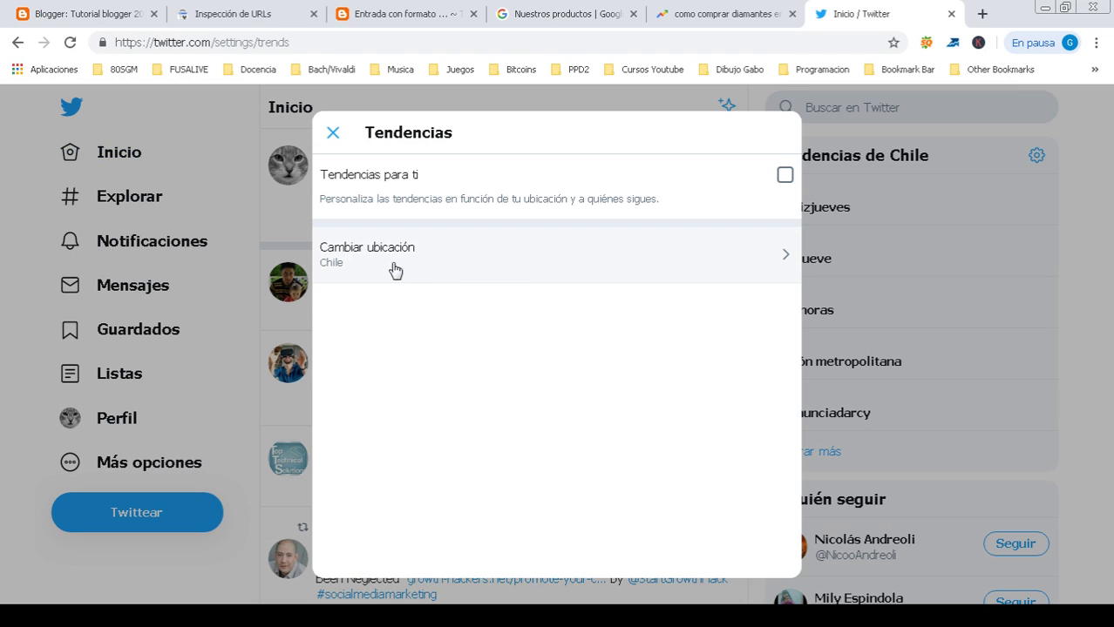
click(648, 275)
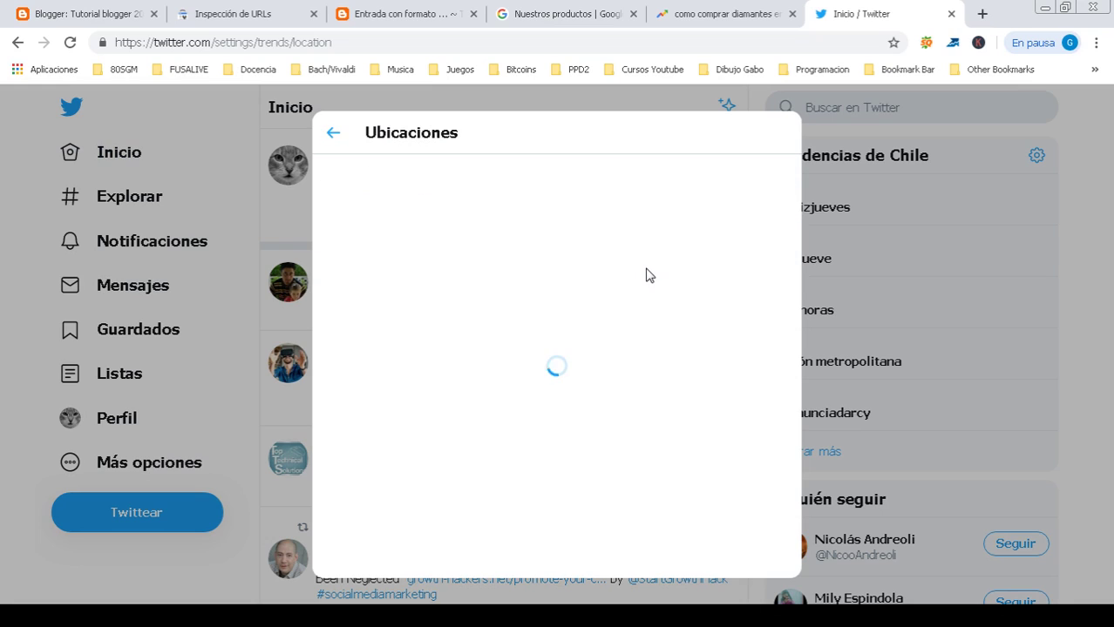
click(398, 360)
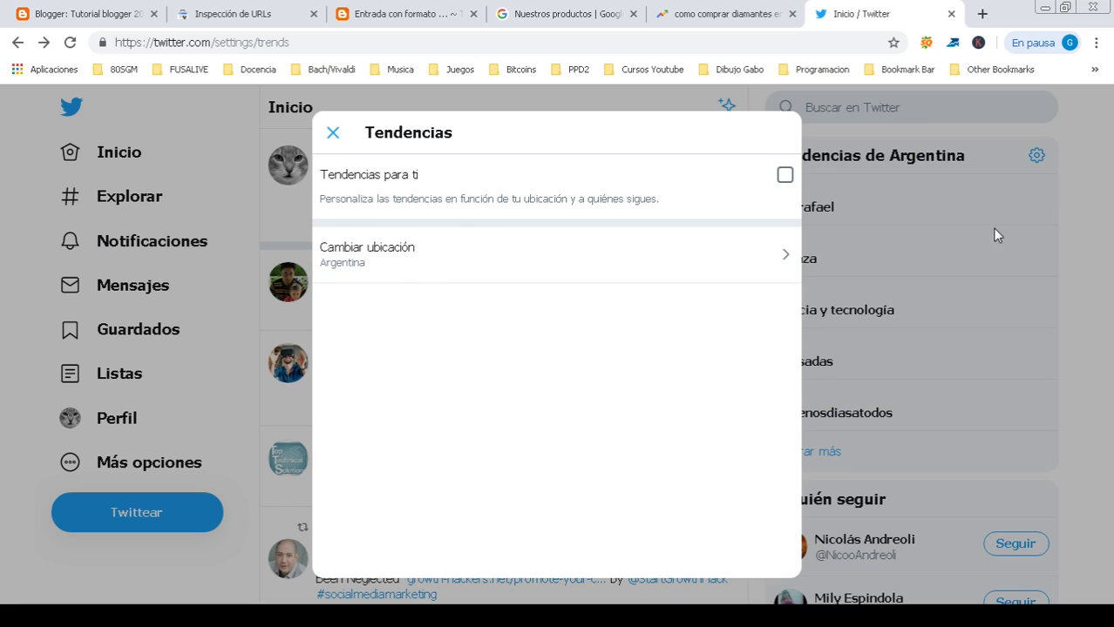
click(891, 178)
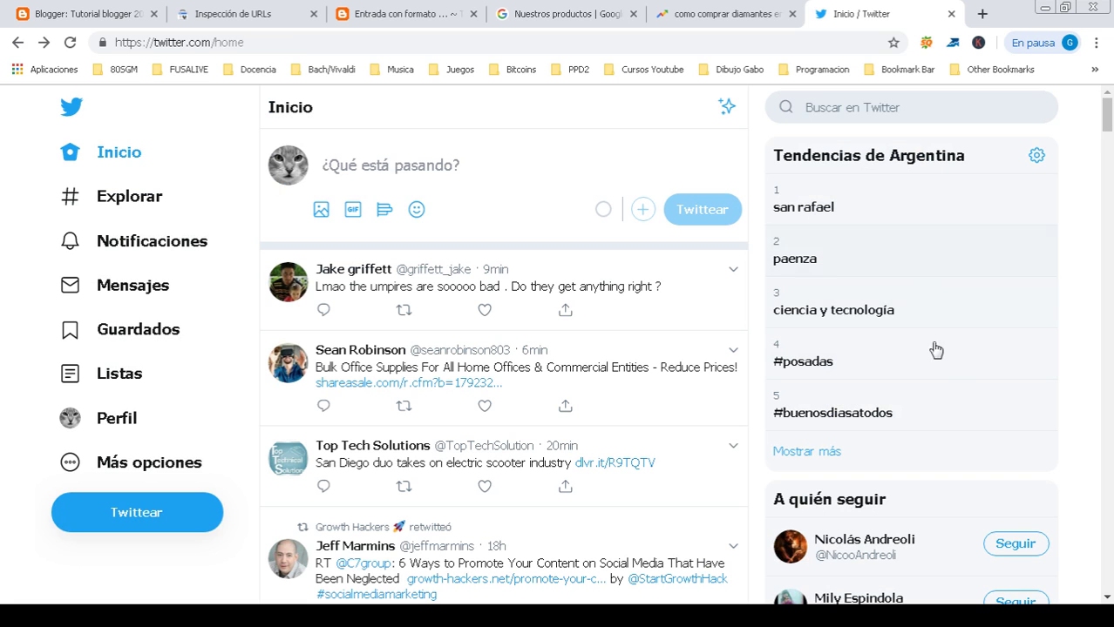
Step: Expand the Argentina trends to the full list and review the trending topics and hashtags from start to end
drag(1105, 113, 1106, 122)
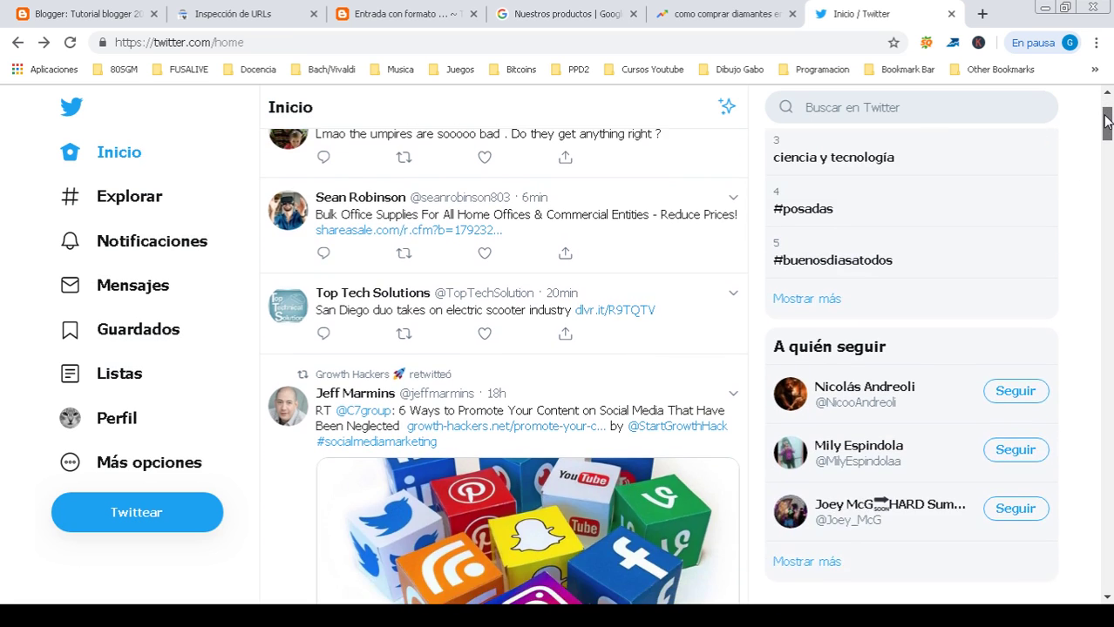
click(786, 303)
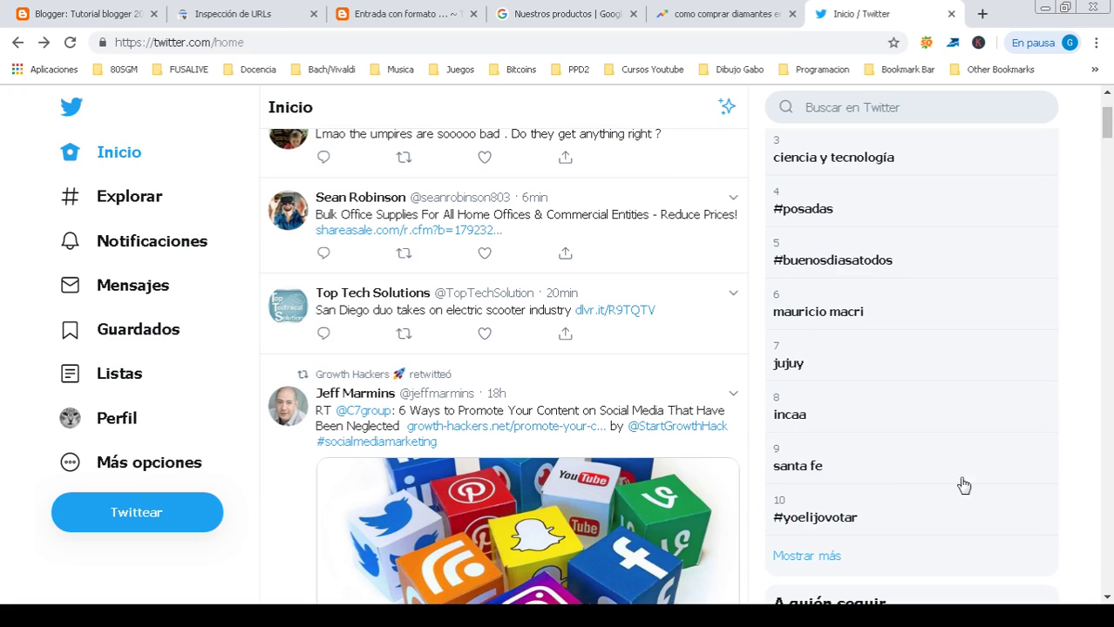
click(819, 557)
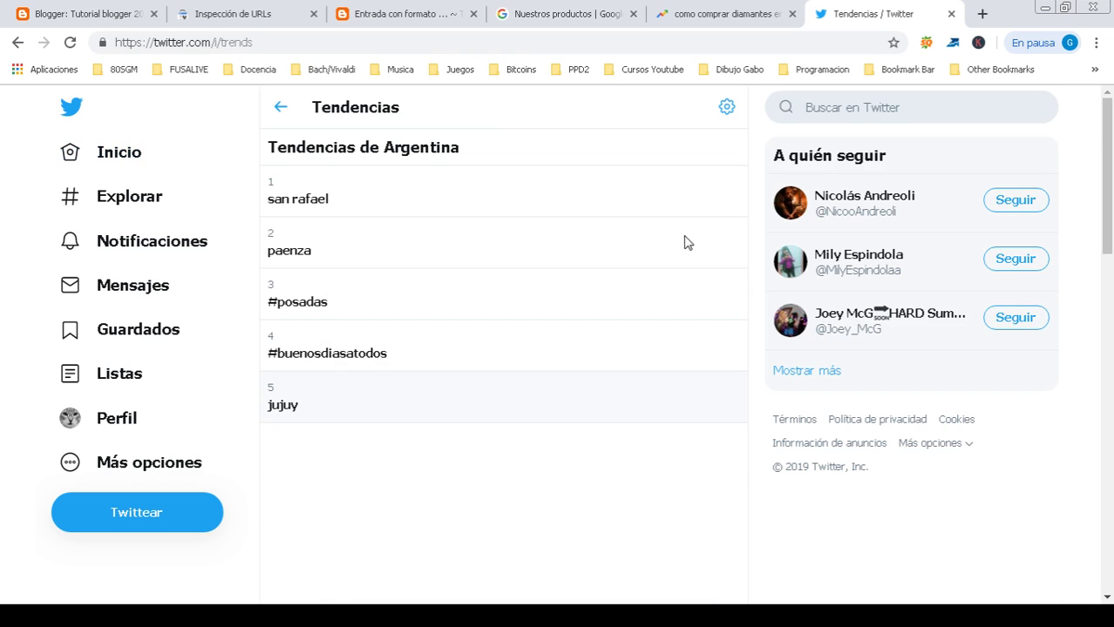
scroll(418, 340, down, 2)
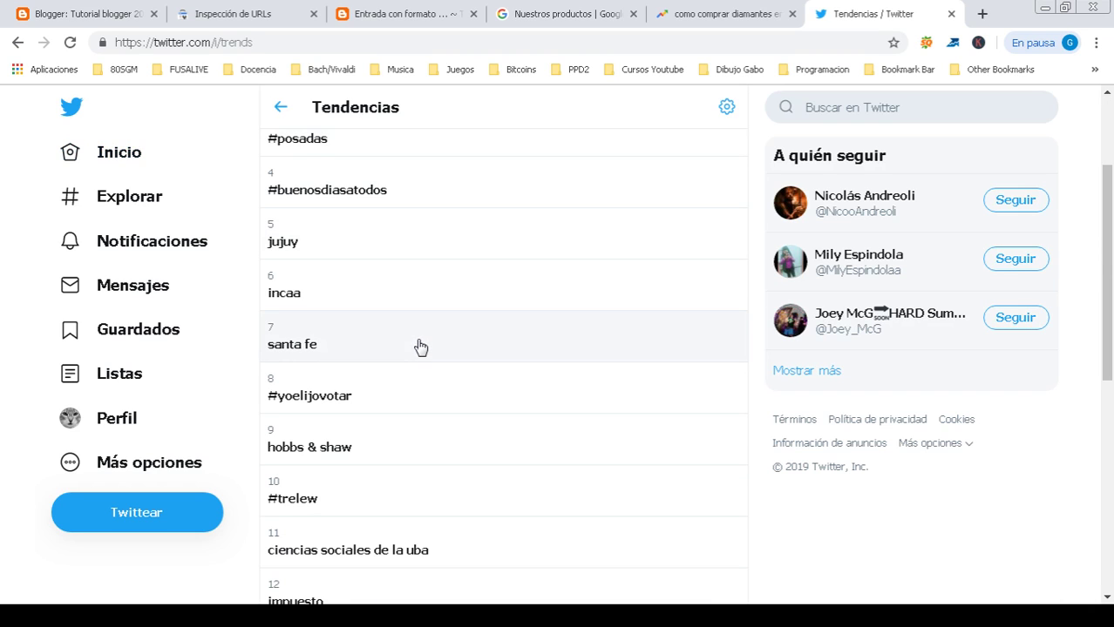
scroll(420, 346, up, 2)
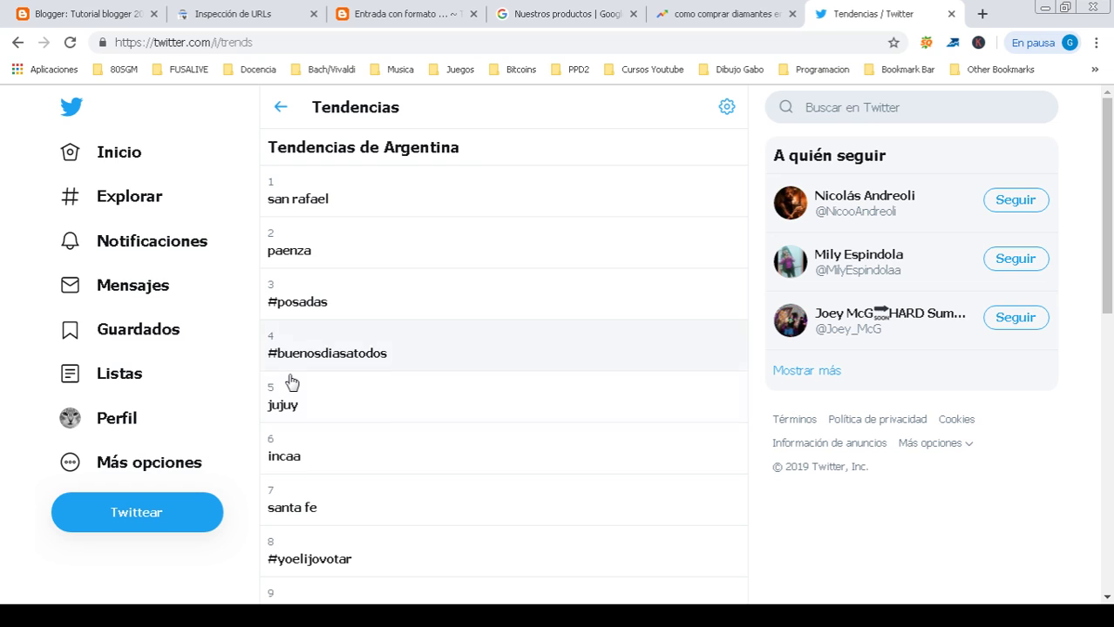
scroll(472, 466, down, 1)
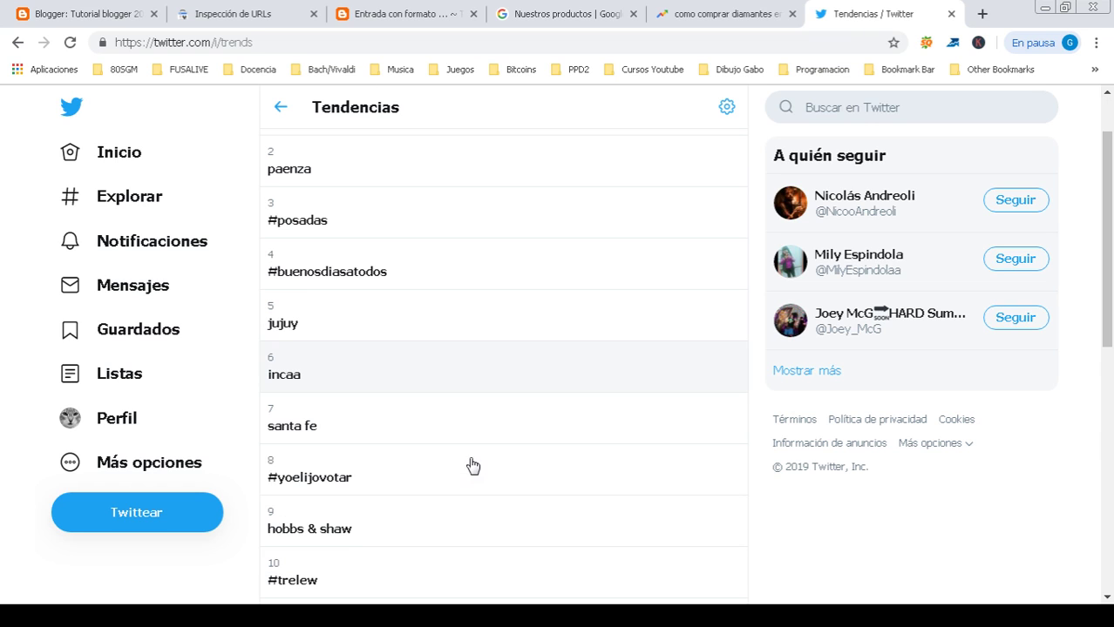
scroll(470, 464, up, 1)
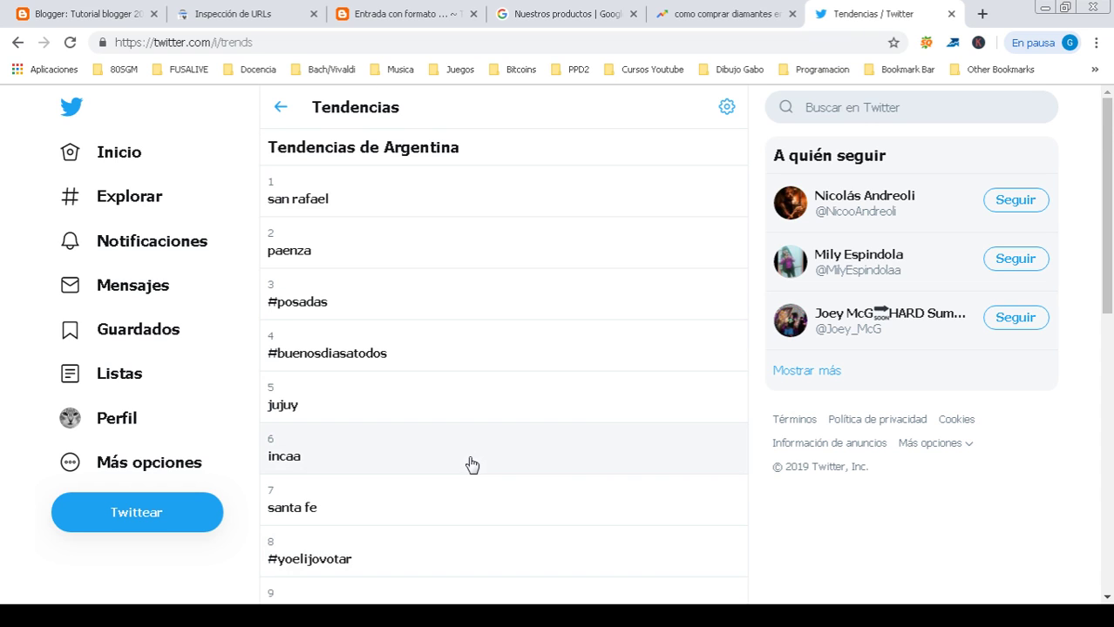
scroll(383, 562, down, 2)
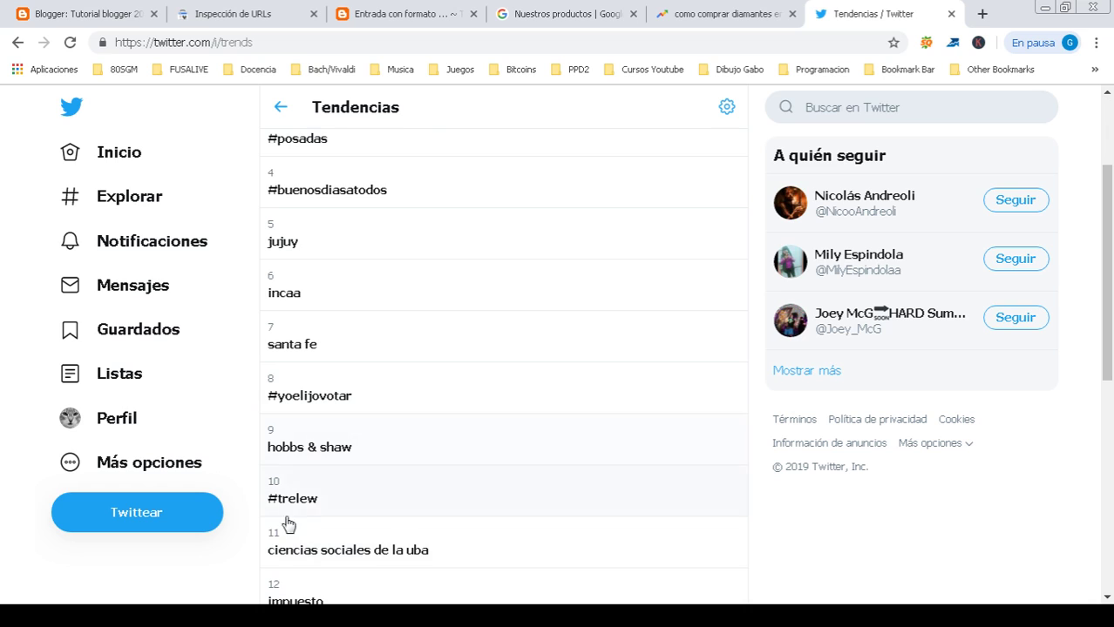
scroll(288, 523, down, 2)
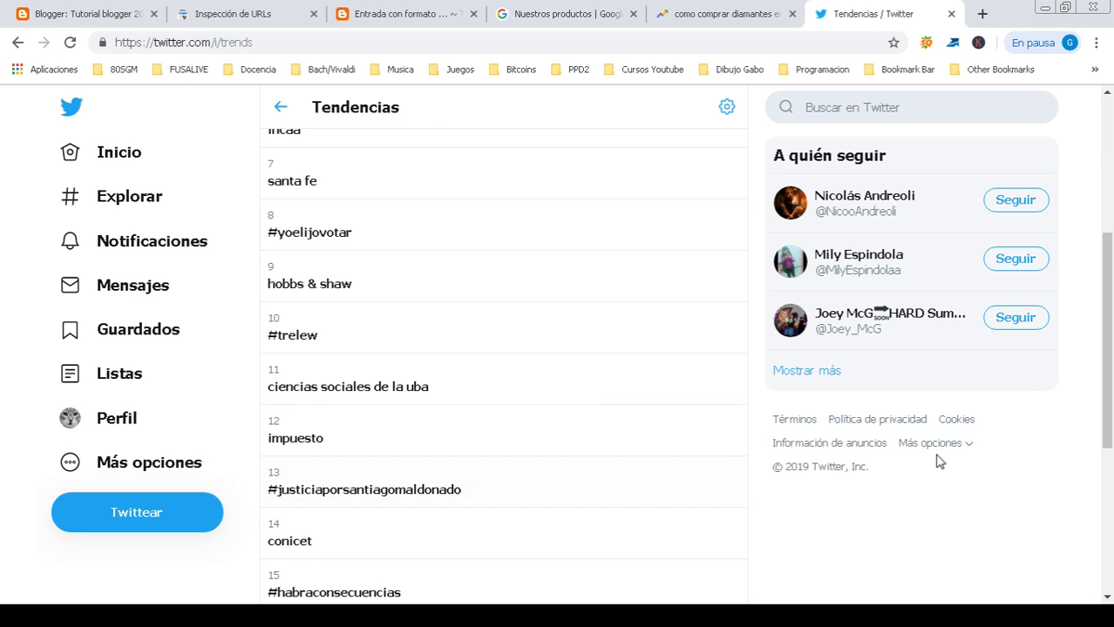
drag(1108, 252, 1105, 419)
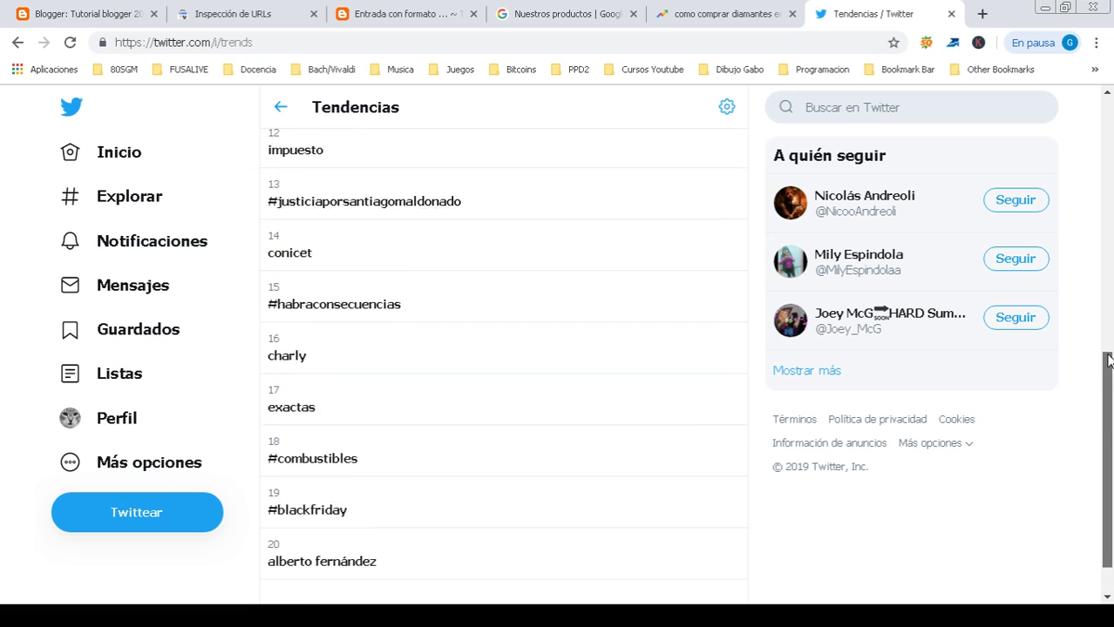
scroll(610, 392, up, 1)
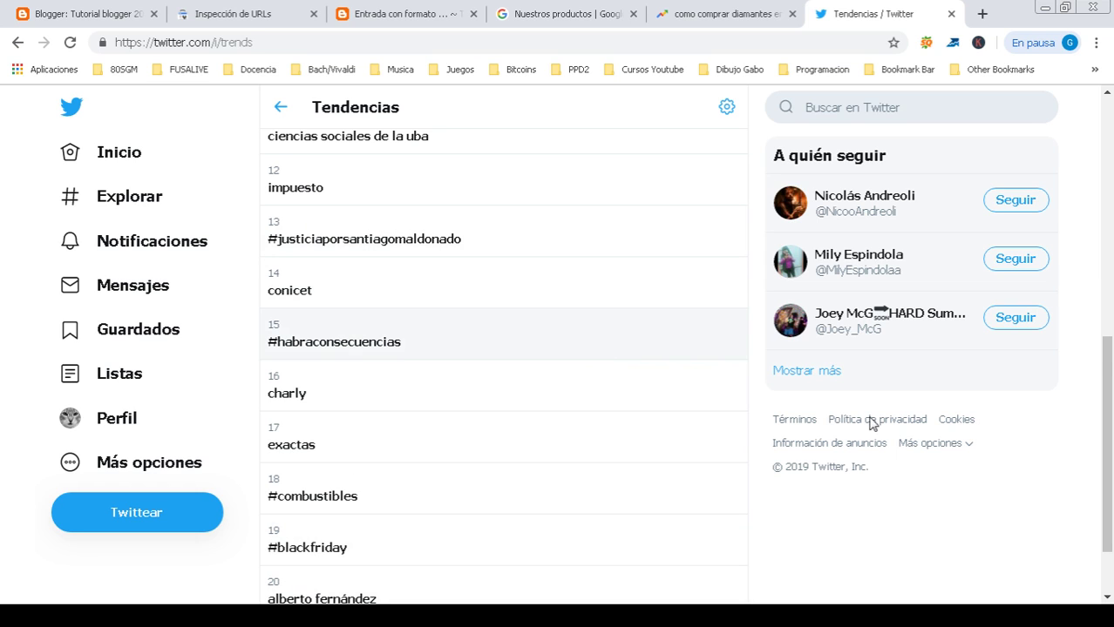
drag(1107, 401, 1110, 173)
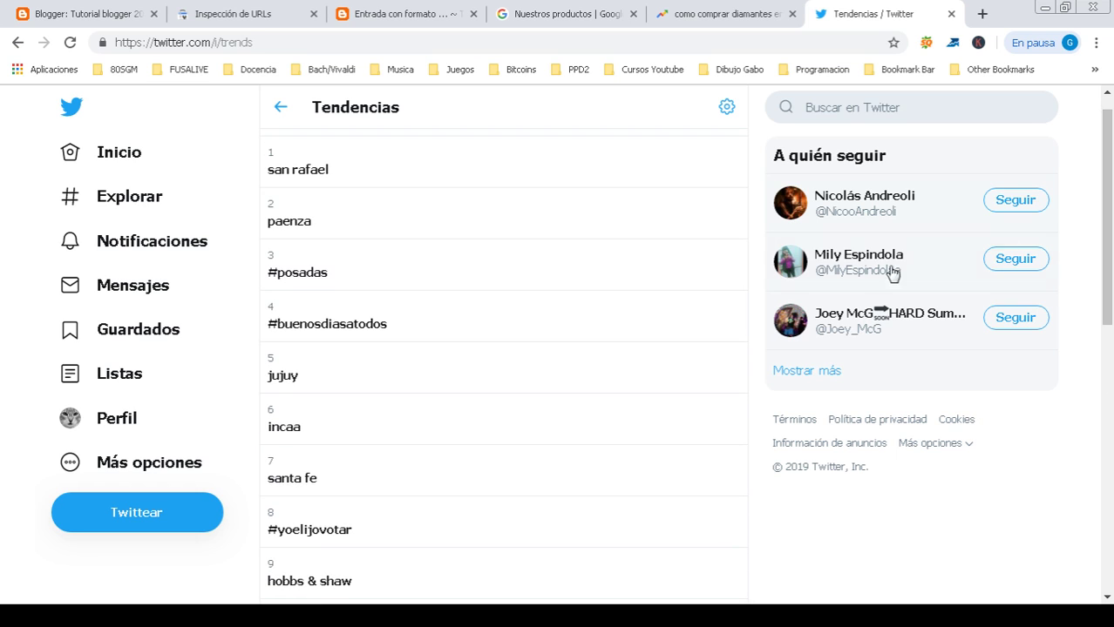
Step: Search Twitter for the suggested hashtag #FreeFire and look through its featured accounts and posts
click(844, 107)
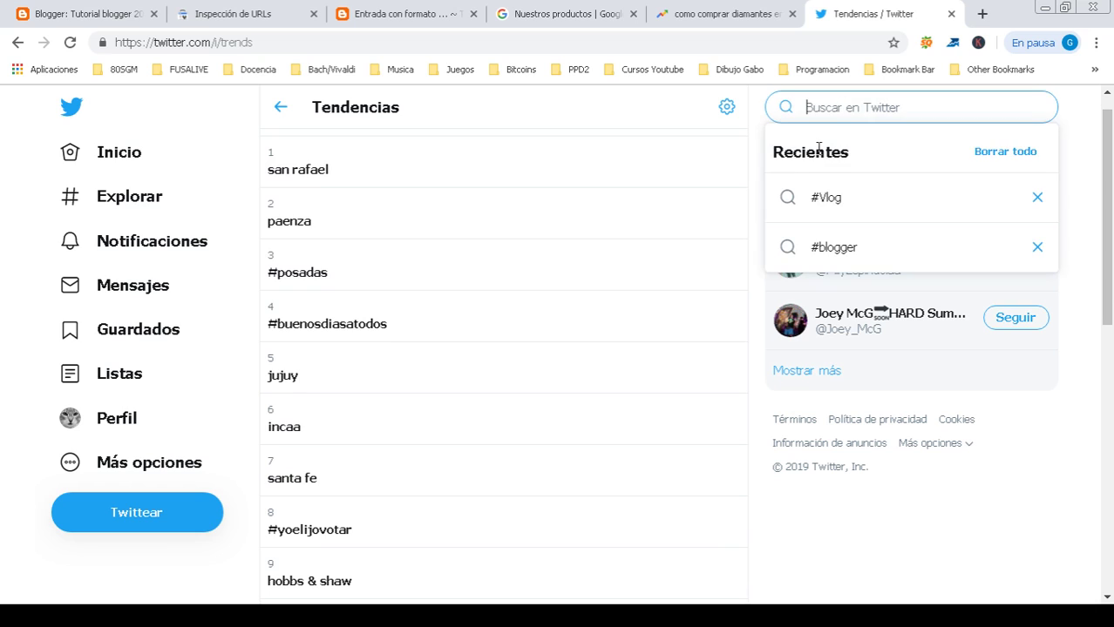
text(#free)
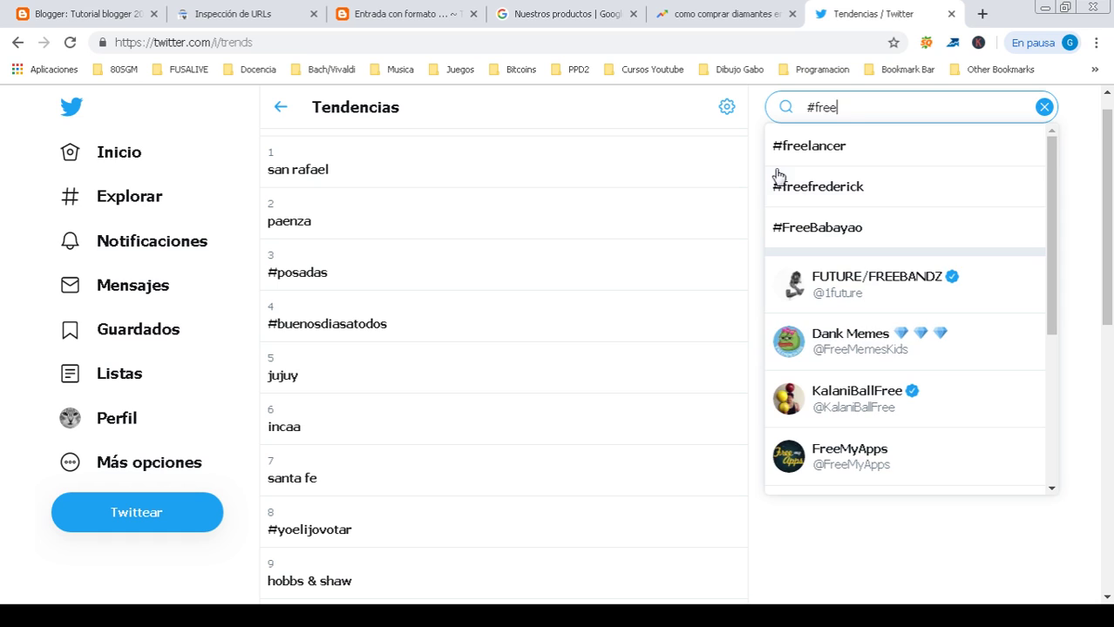
text(f)
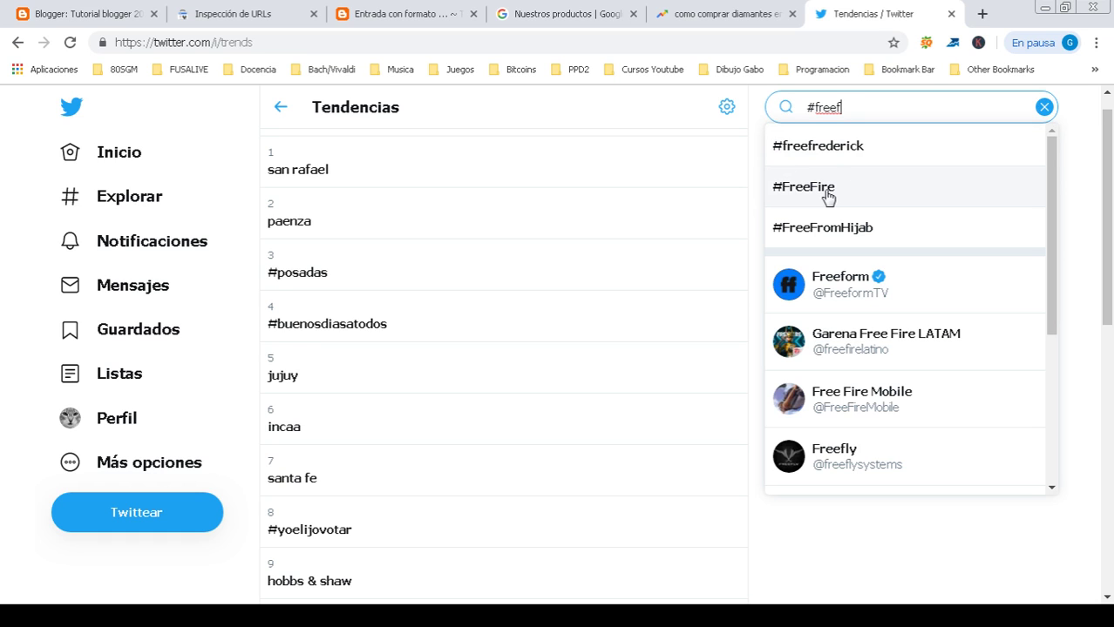
click(828, 195)
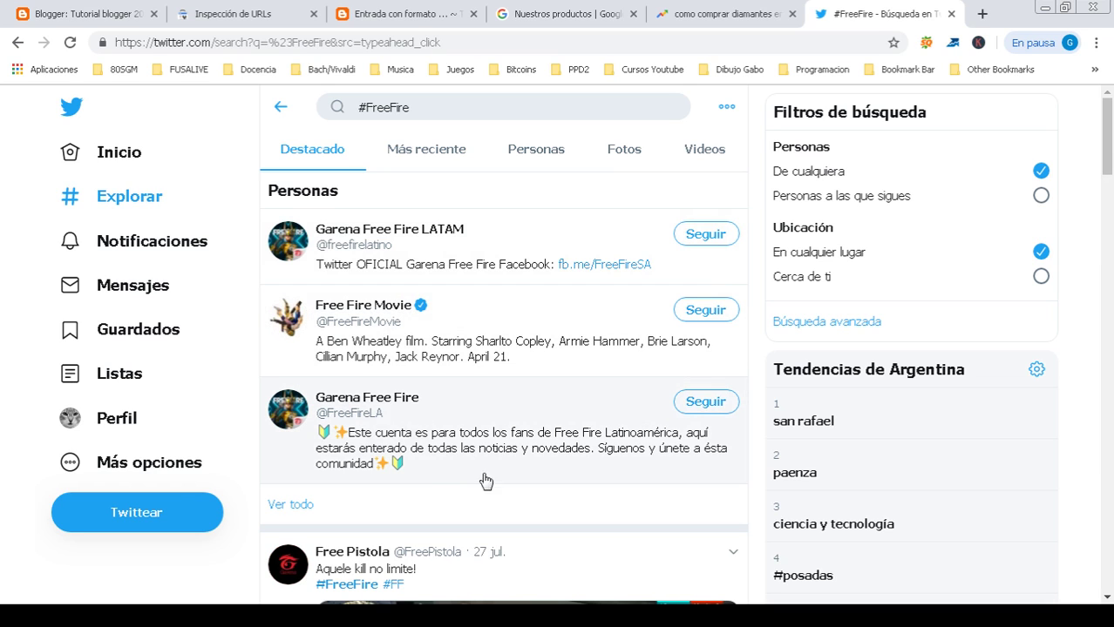
scroll(456, 498, down, 6)
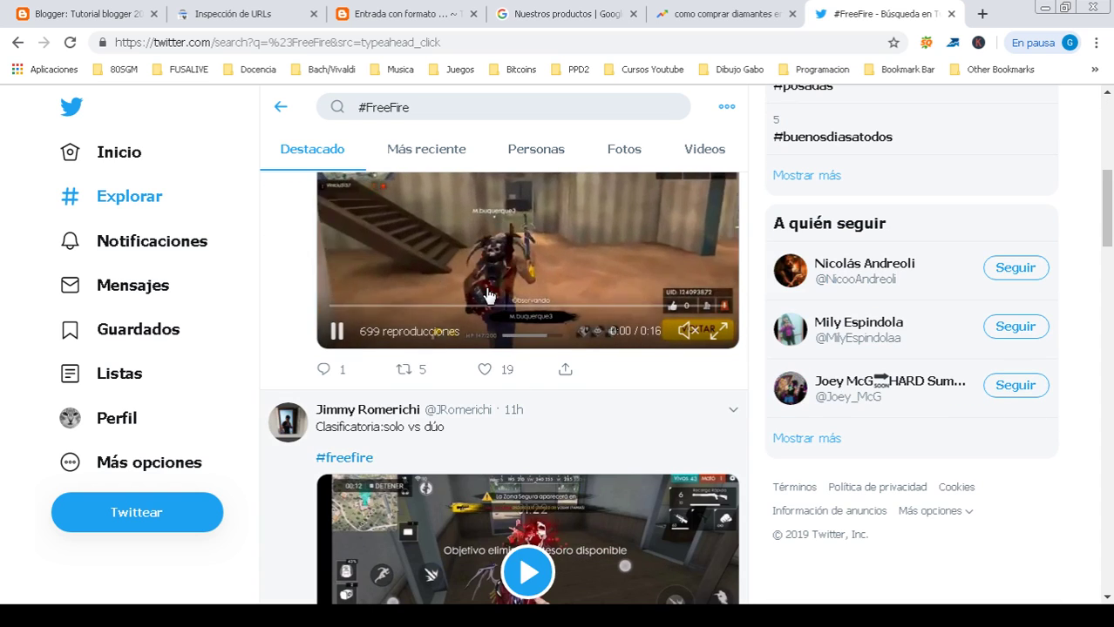
scroll(388, 407, down, 2)
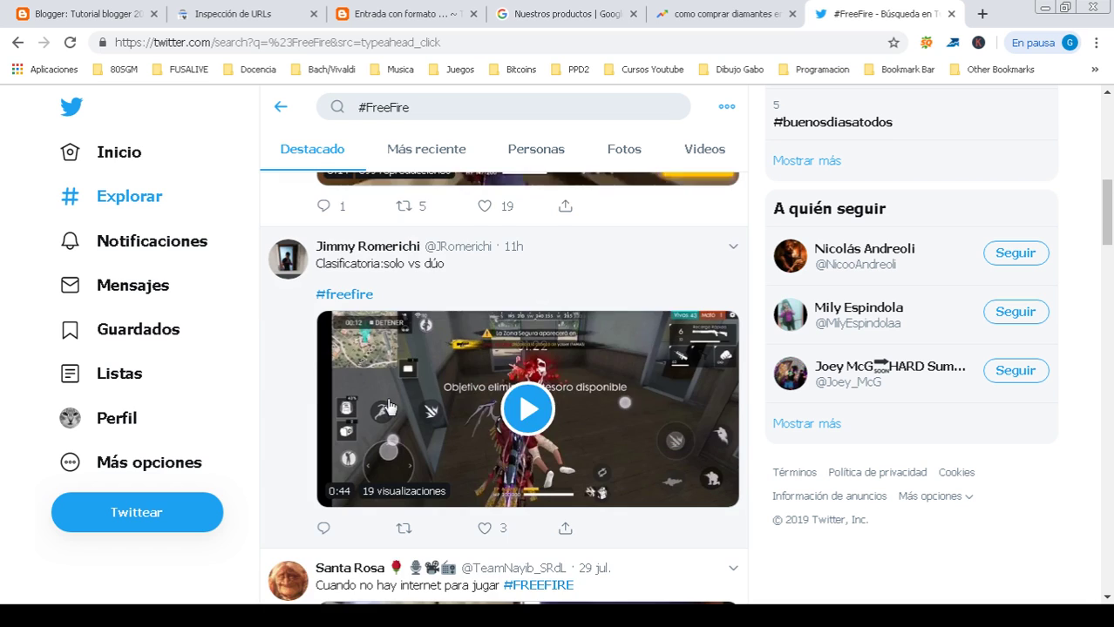
scroll(389, 409, up, 5)
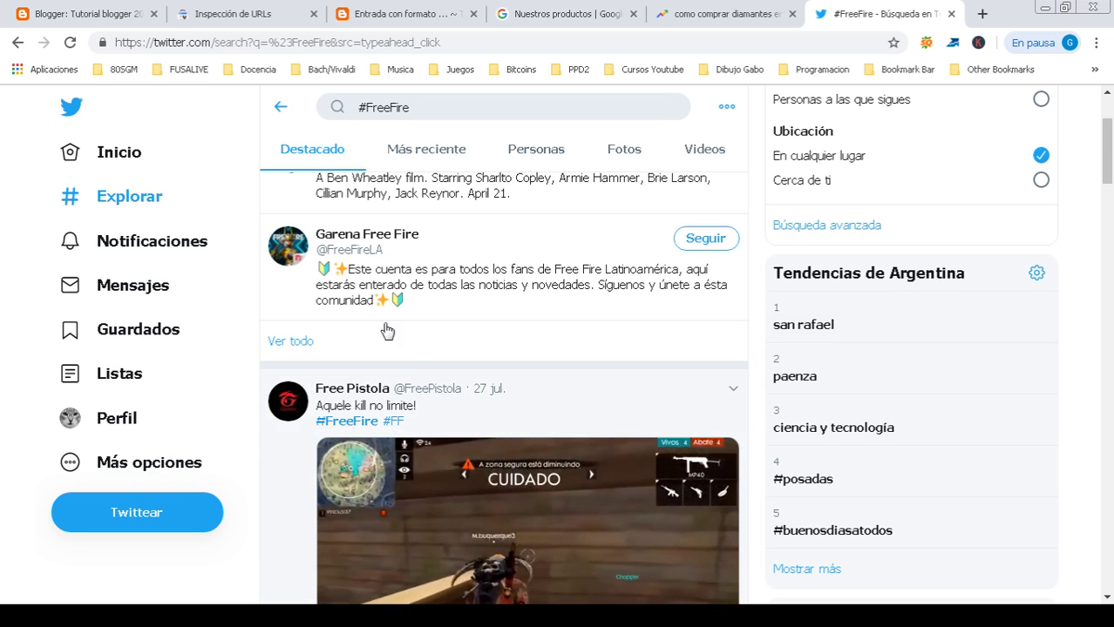
scroll(513, 445, up, 2)
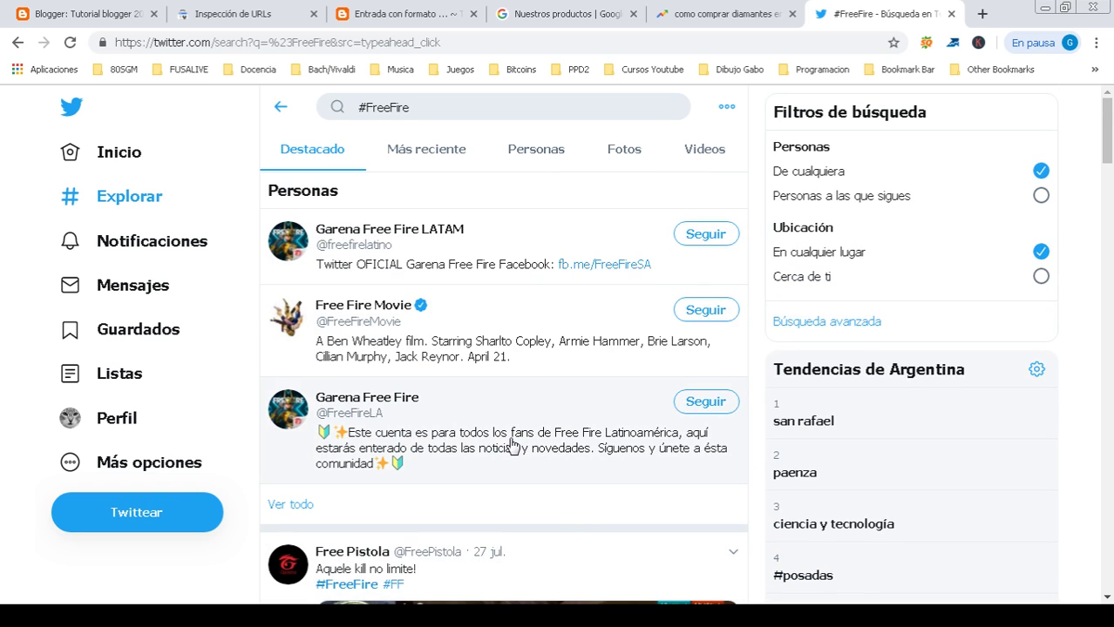
scroll(470, 500, down, 4)
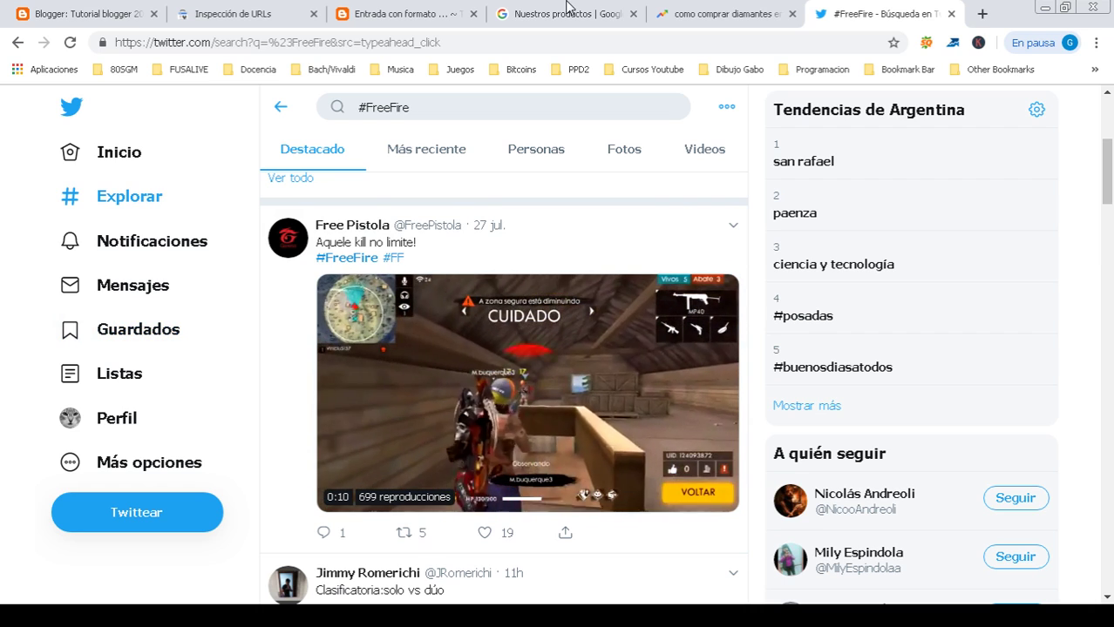
Step: Check the "Entrada con formato ..." blog post and the Google Trends search term "como comprar diamantes en free fire"
click(389, 18)
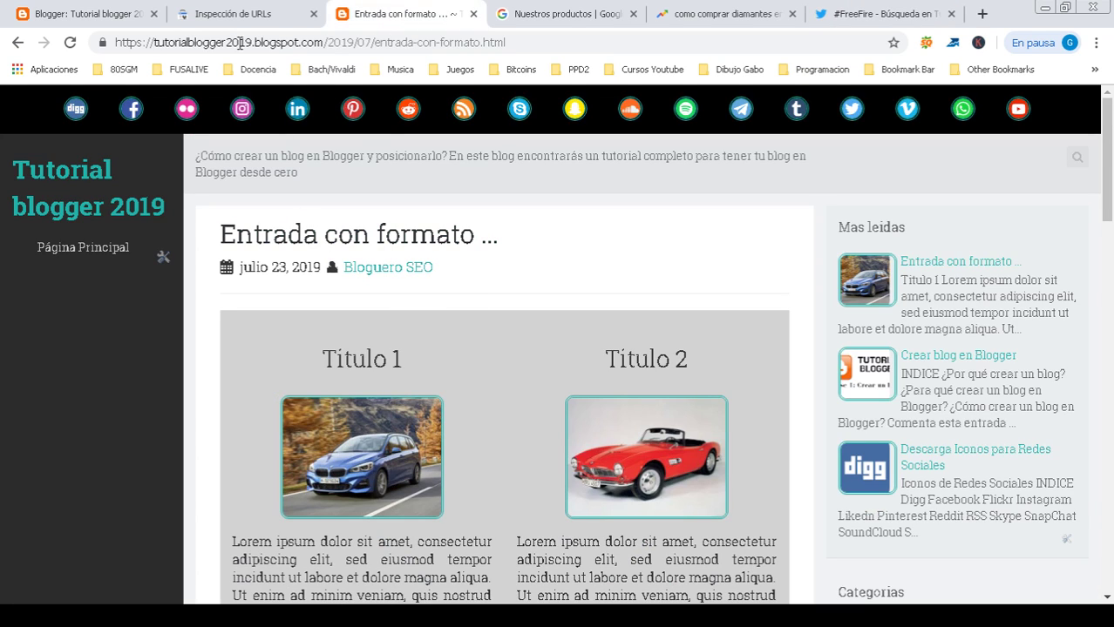
click(700, 12)
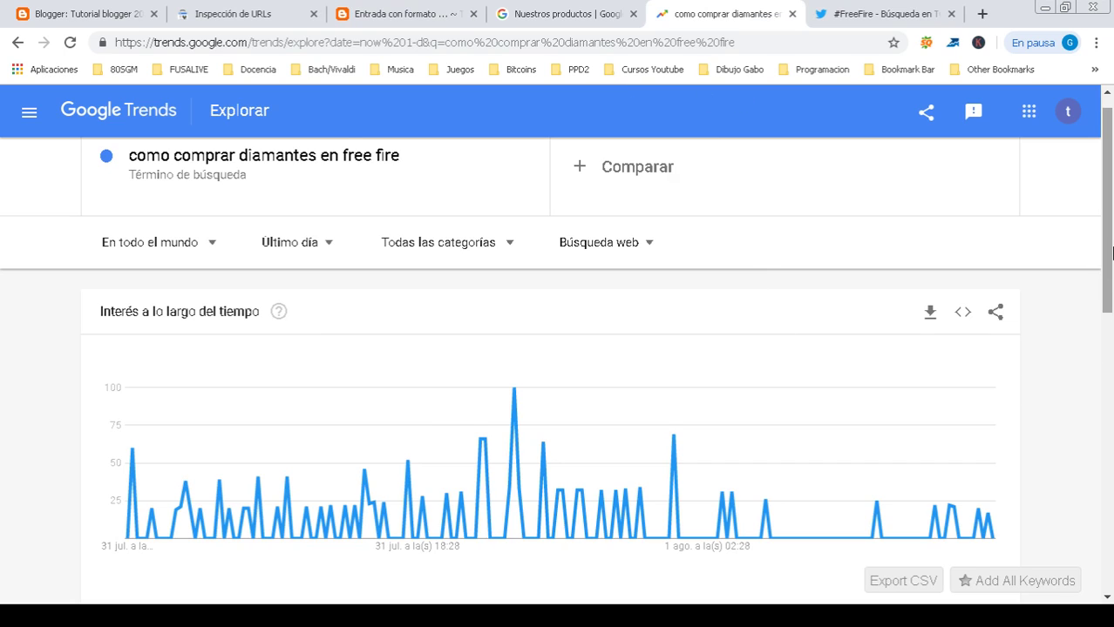
scroll(1100, 254, up, 1)
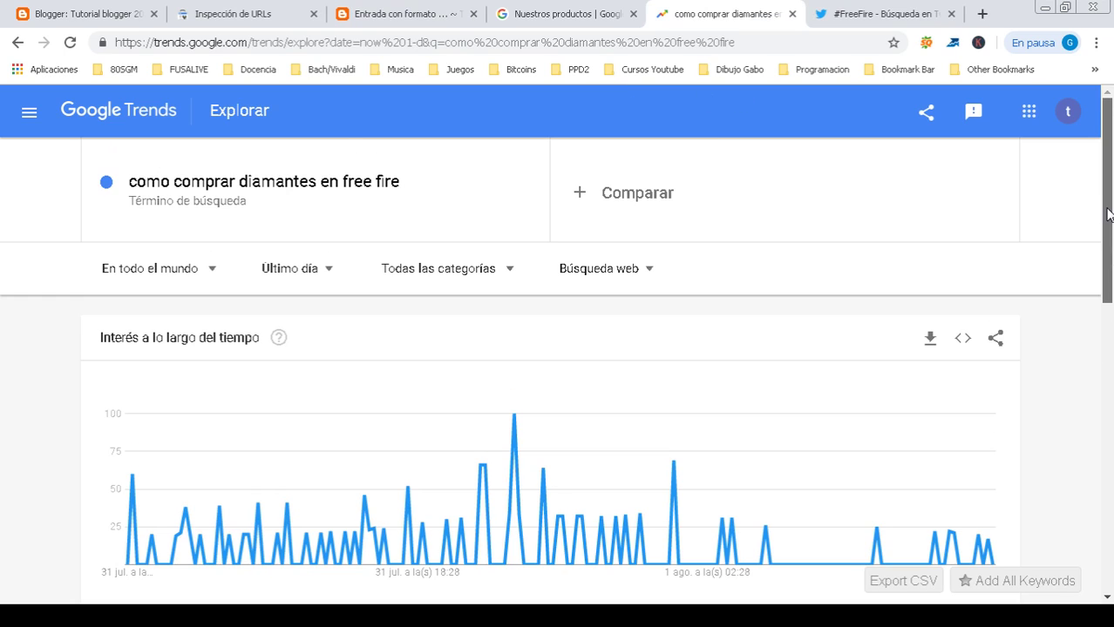
click(129, 182)
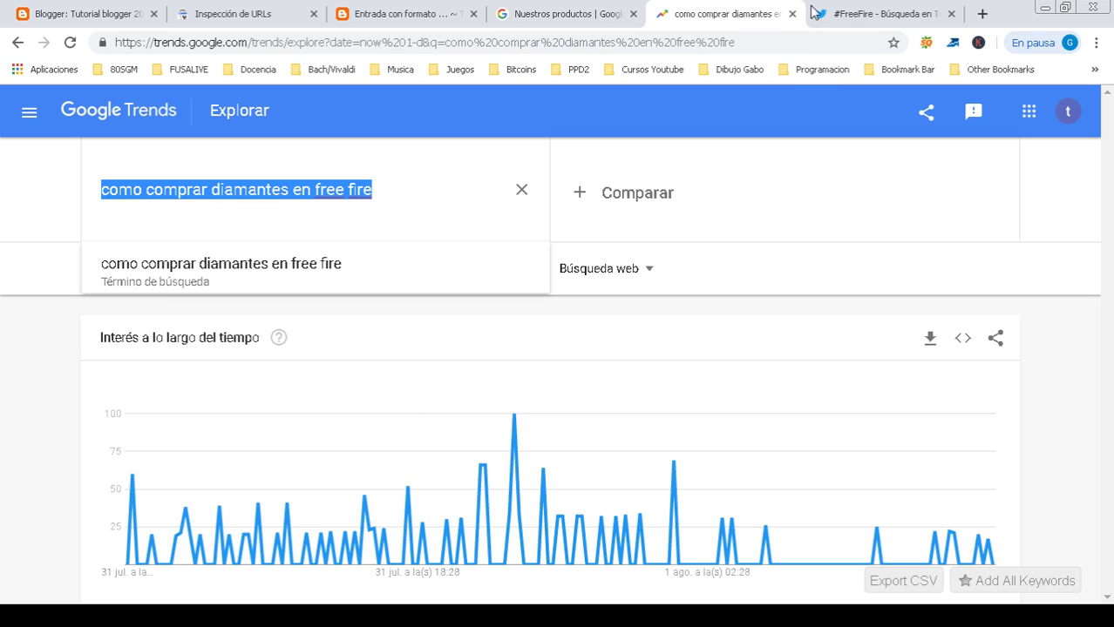
Step: Return to the #FreeFire results on Twitter and examine how the featured posts use the hashtag
click(834, 16)
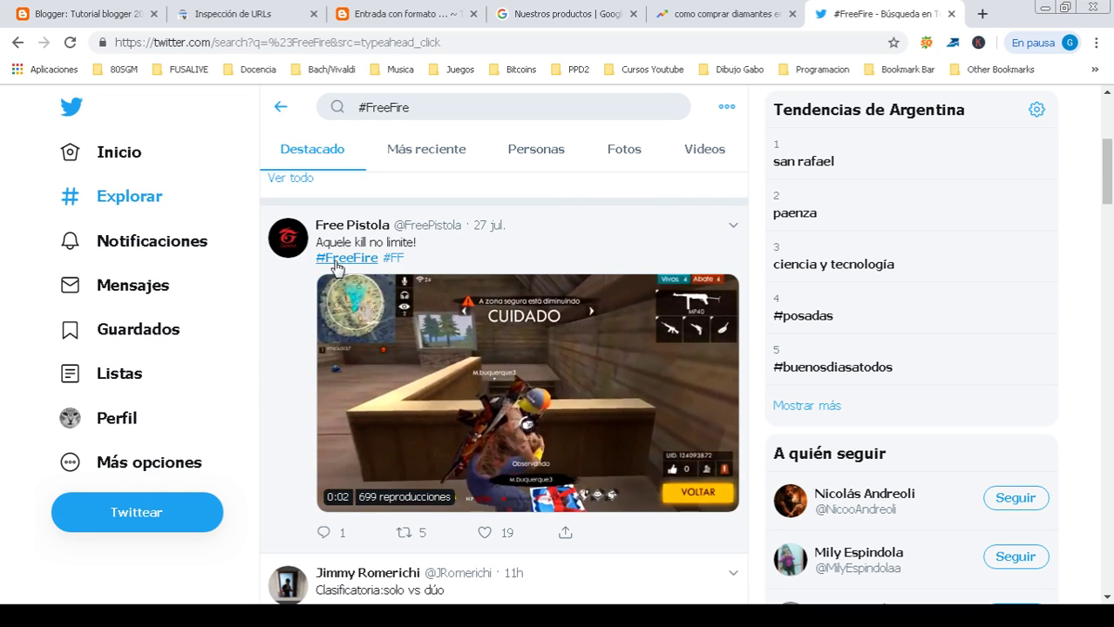
scroll(689, 366, down, 18)
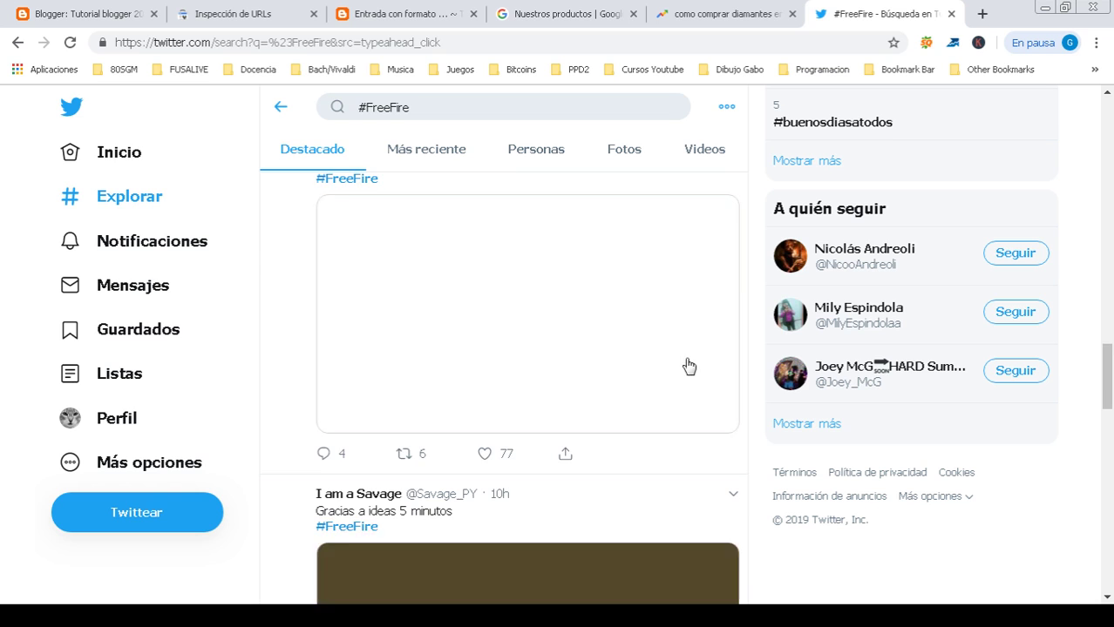
scroll(566, 410, down, 3)
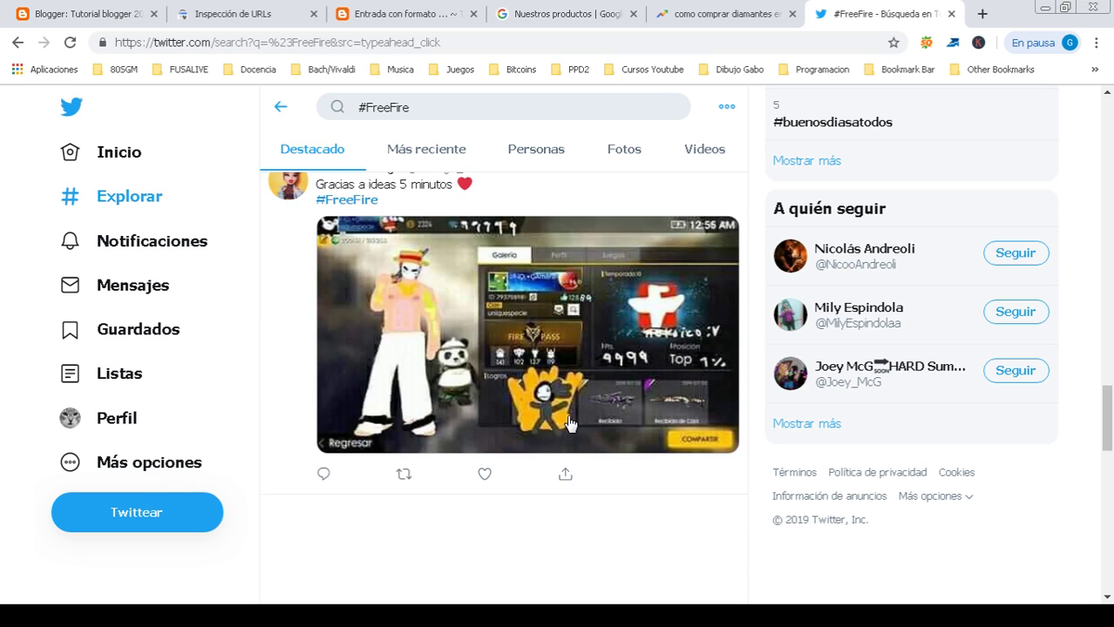
scroll(570, 426, up, 2)
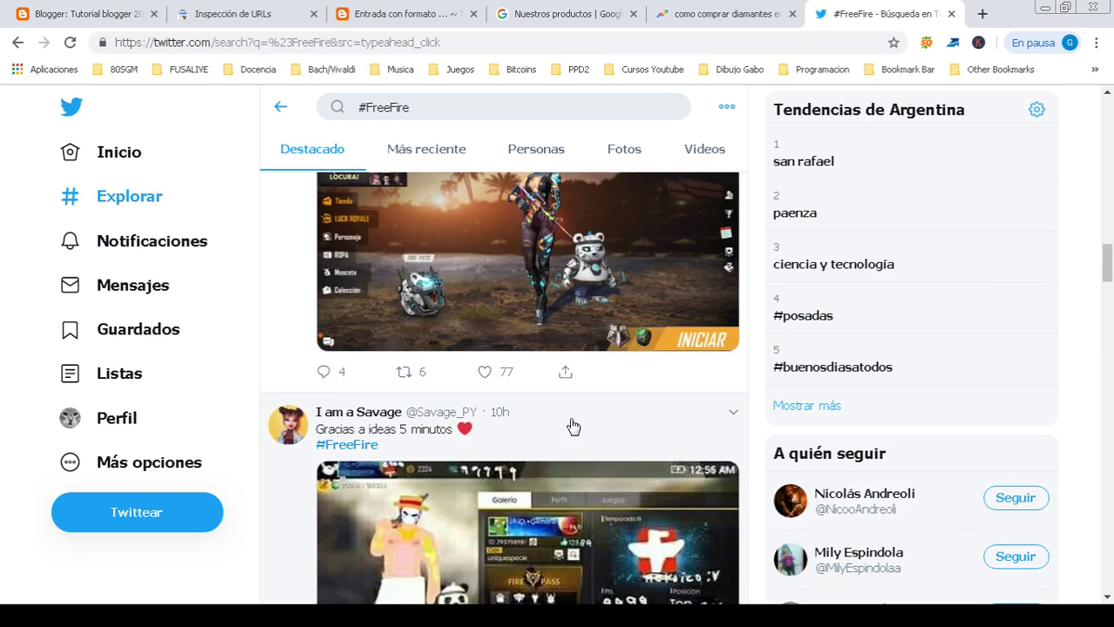
scroll(570, 427, down, 3)
scroll(572, 426, up, 5)
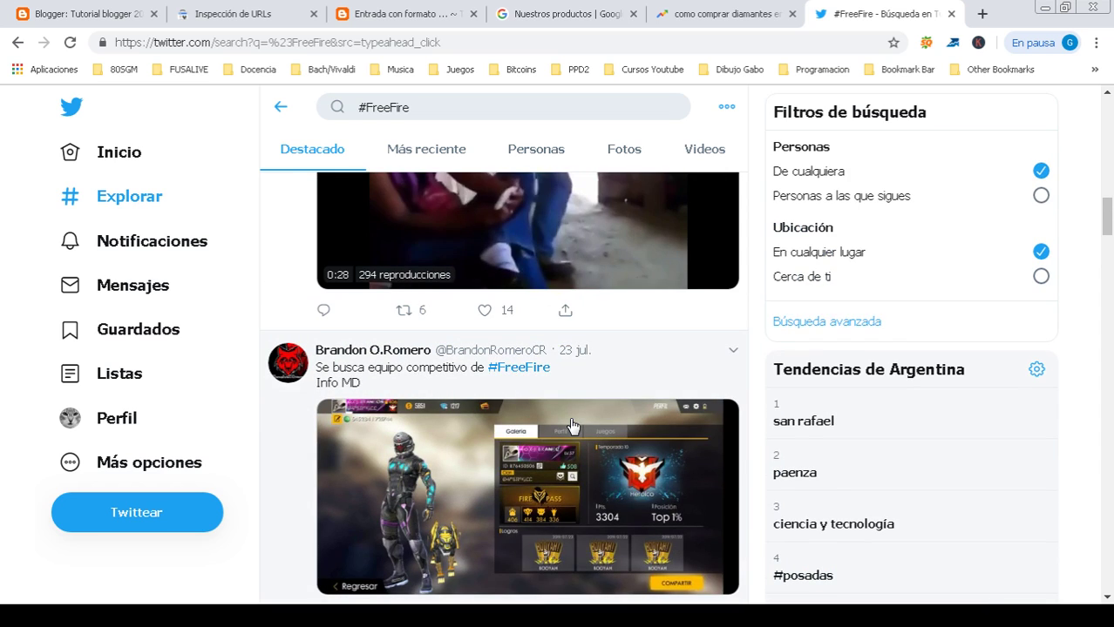
scroll(573, 426, up, 5)
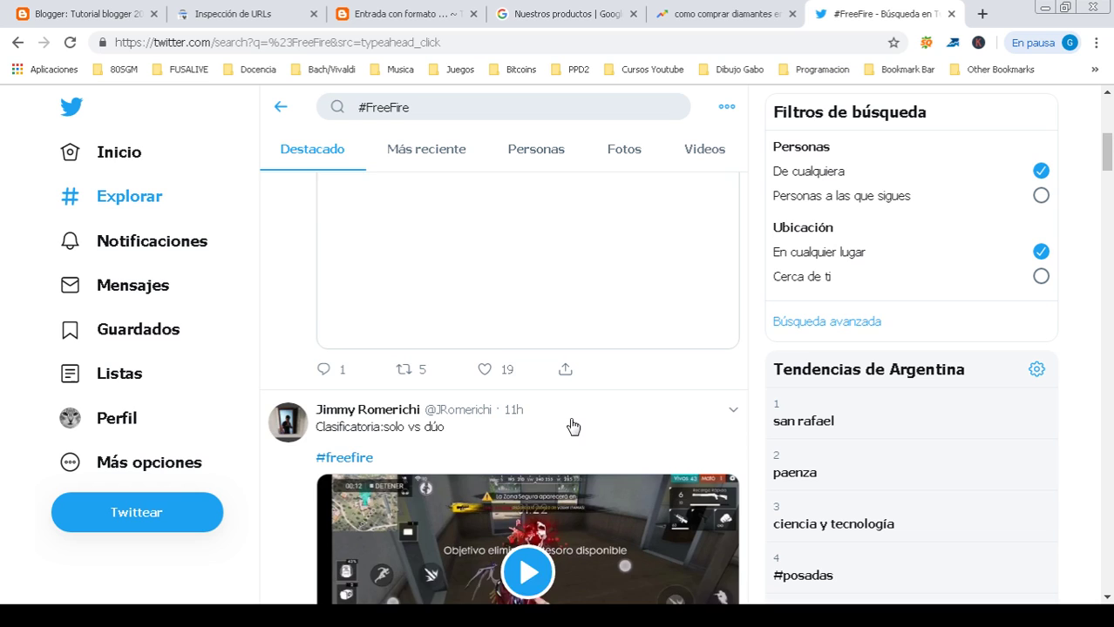
Step: Switch to Google Trends, look up the term "vender", and review its regional interest, related topics and related queries
scroll(573, 426, up, 3)
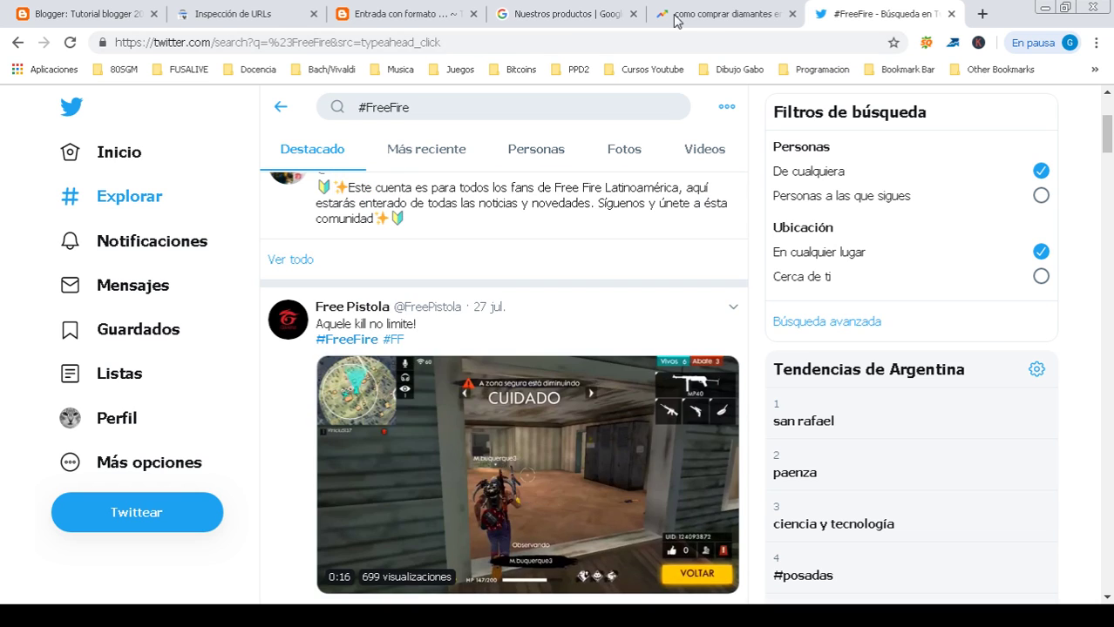
click(667, 14)
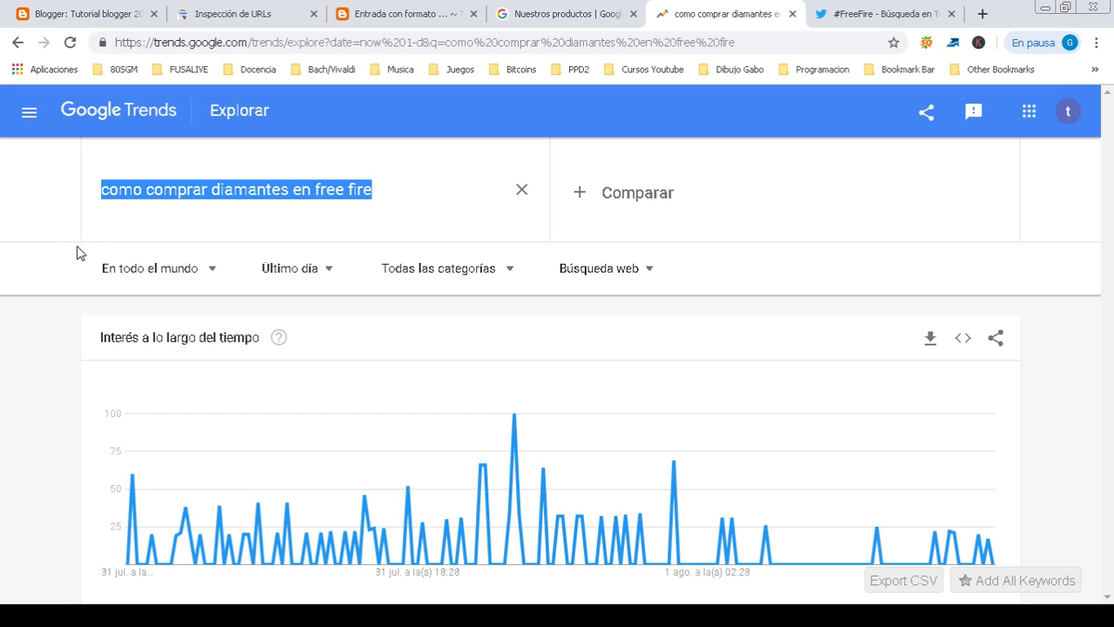
text(vender)
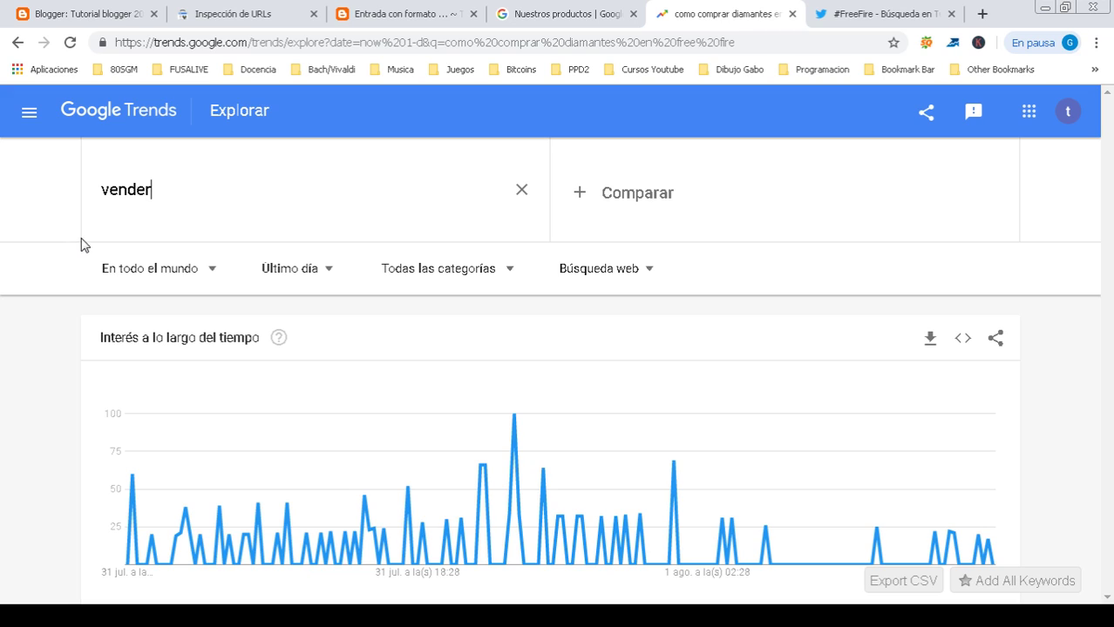
key(Return)
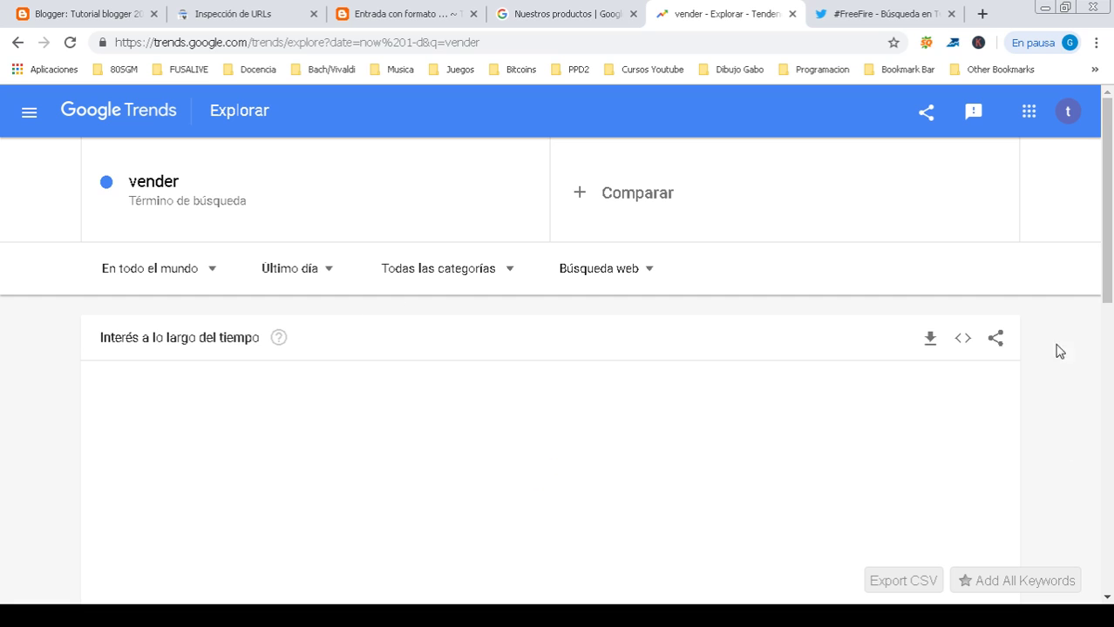
drag(1110, 203, 1109, 252)
scroll(1110, 334, down, 4)
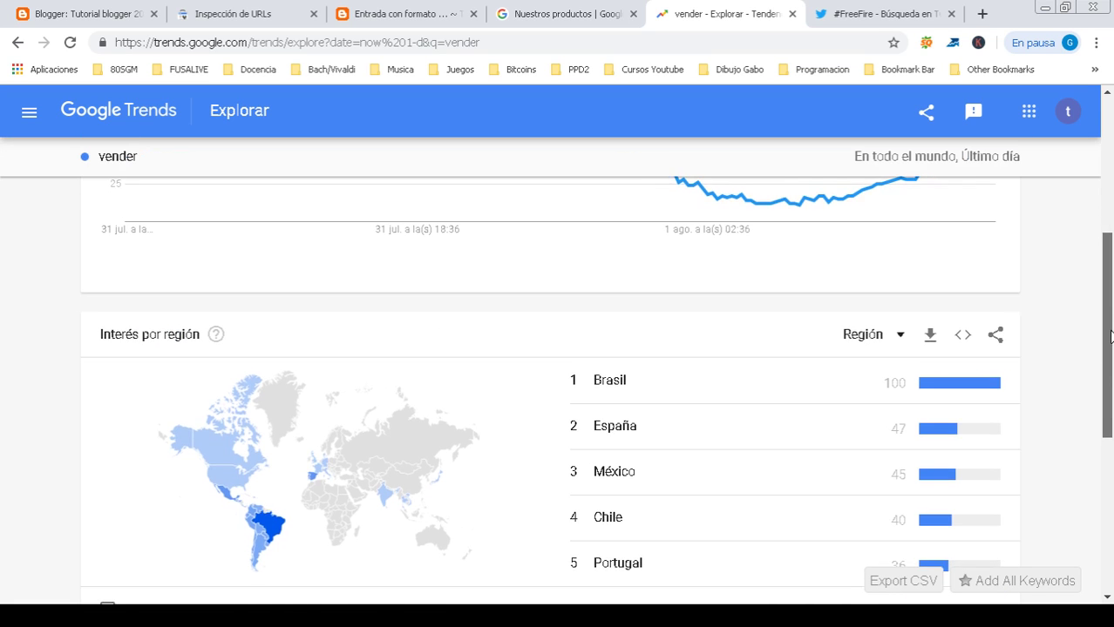
drag(1112, 392, 1110, 492)
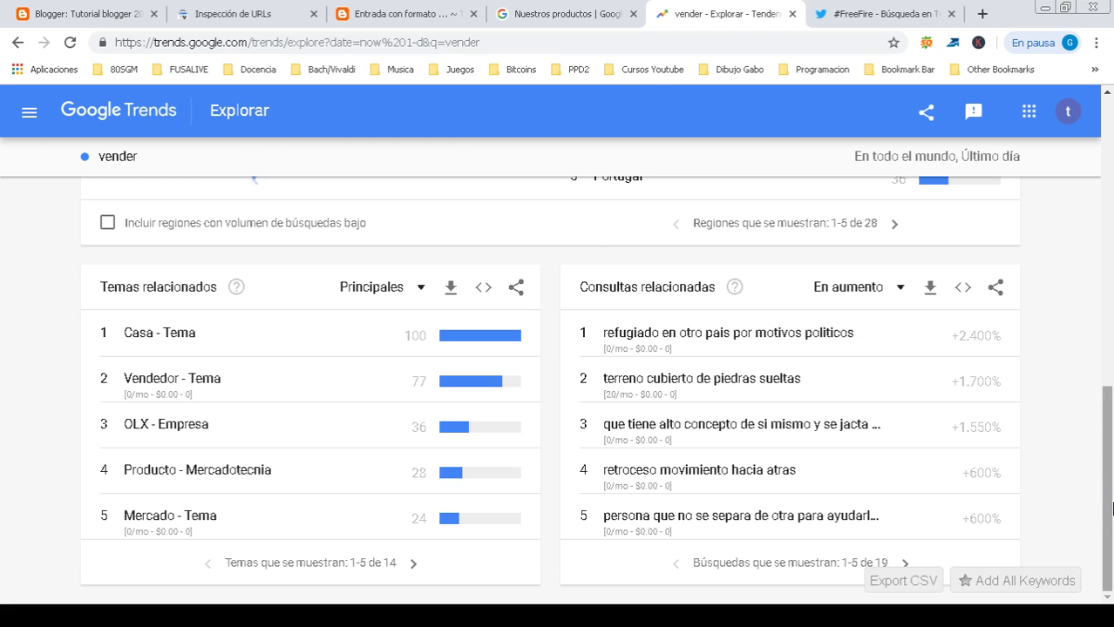
drag(1109, 501, 1100, 202)
Step: Look up "vacaciones" in Google Trends and review its interest over time, regional interest, related topics and related queries
click(187, 191)
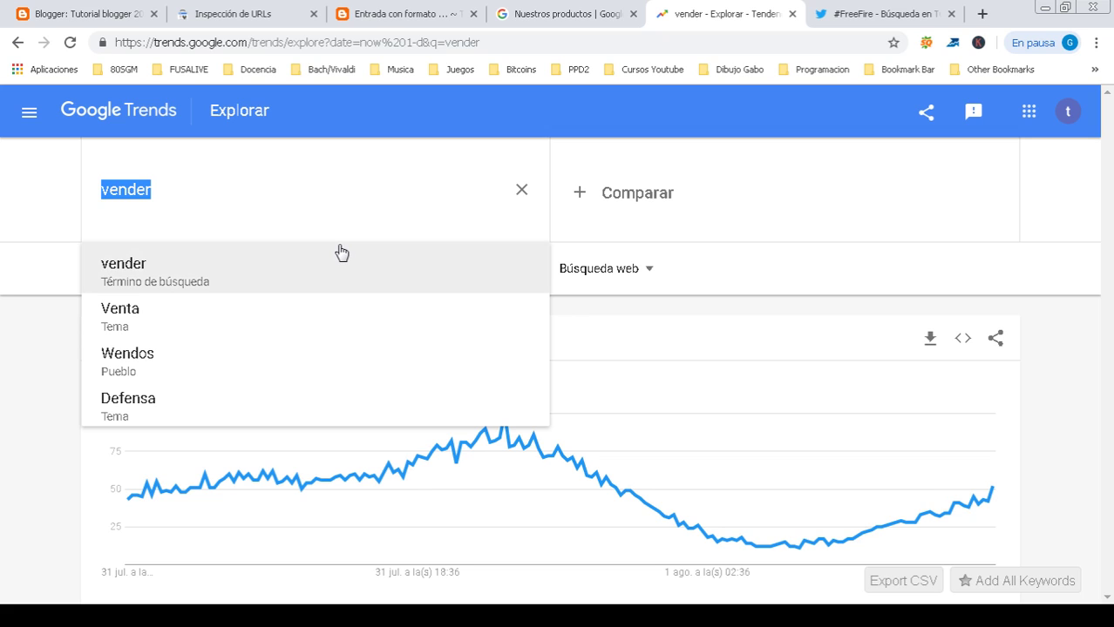
text(vacaciones)
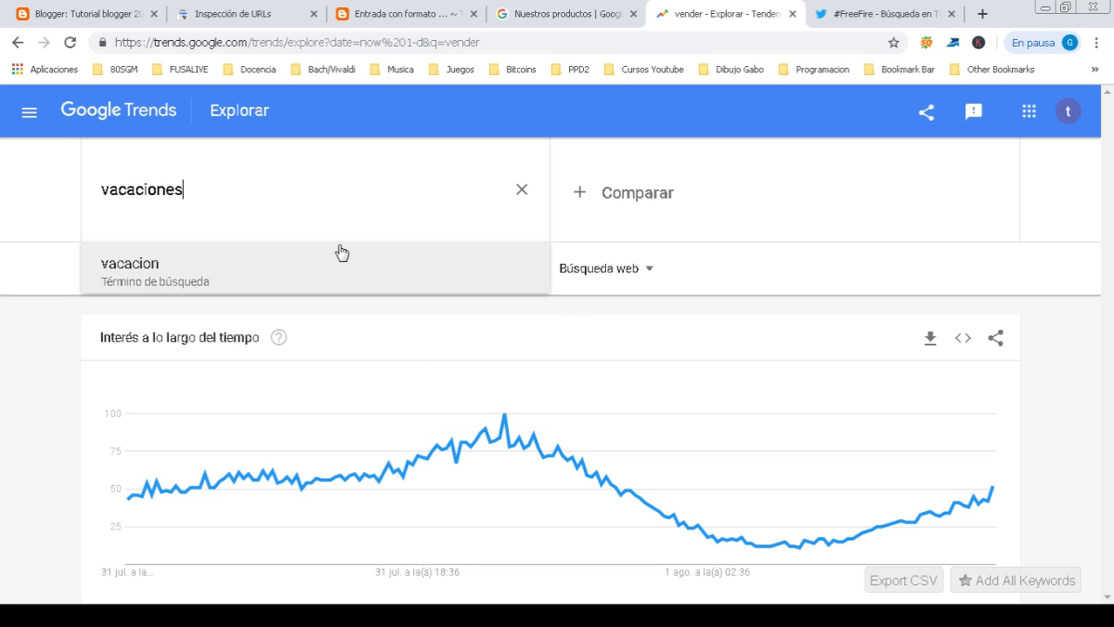
key(Return)
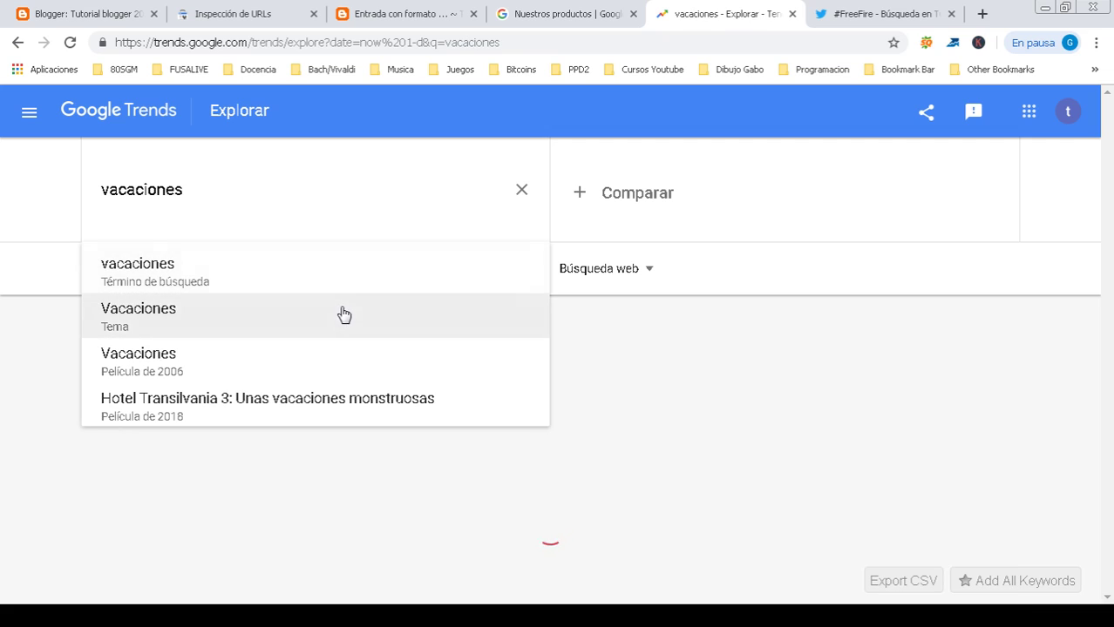
click(191, 191)
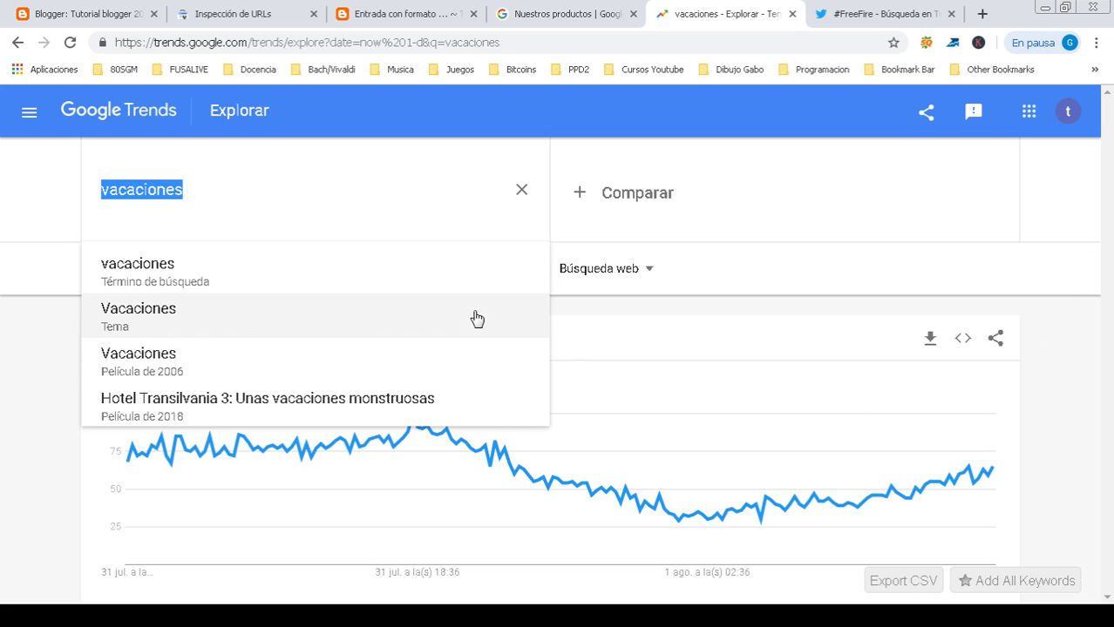
click(739, 452)
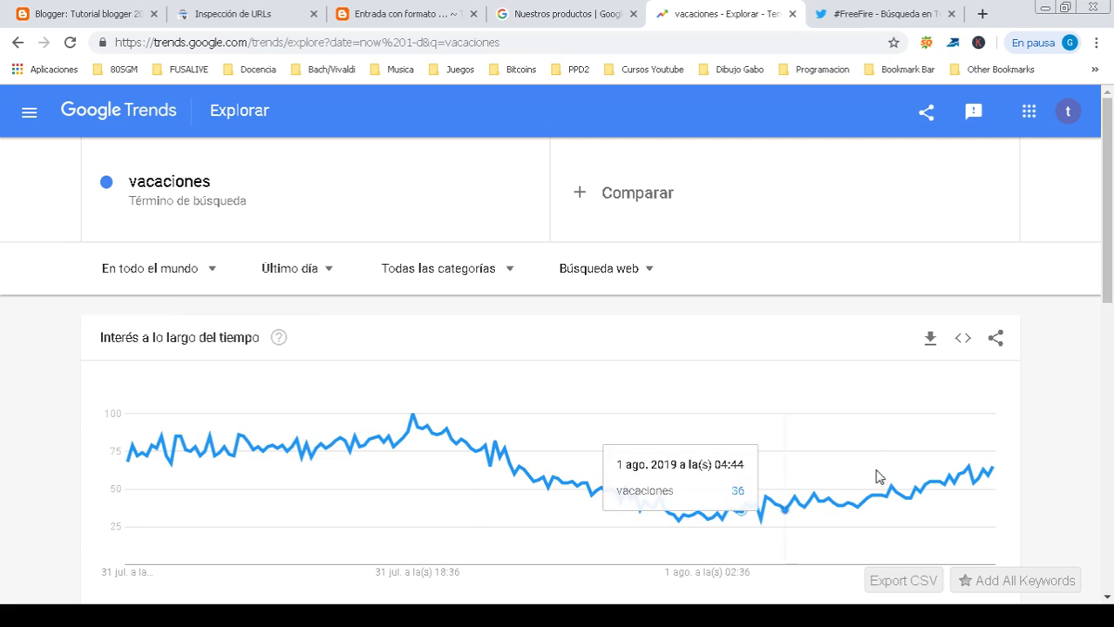
scroll(867, 495, down, 2)
scroll(835, 380, down, 3)
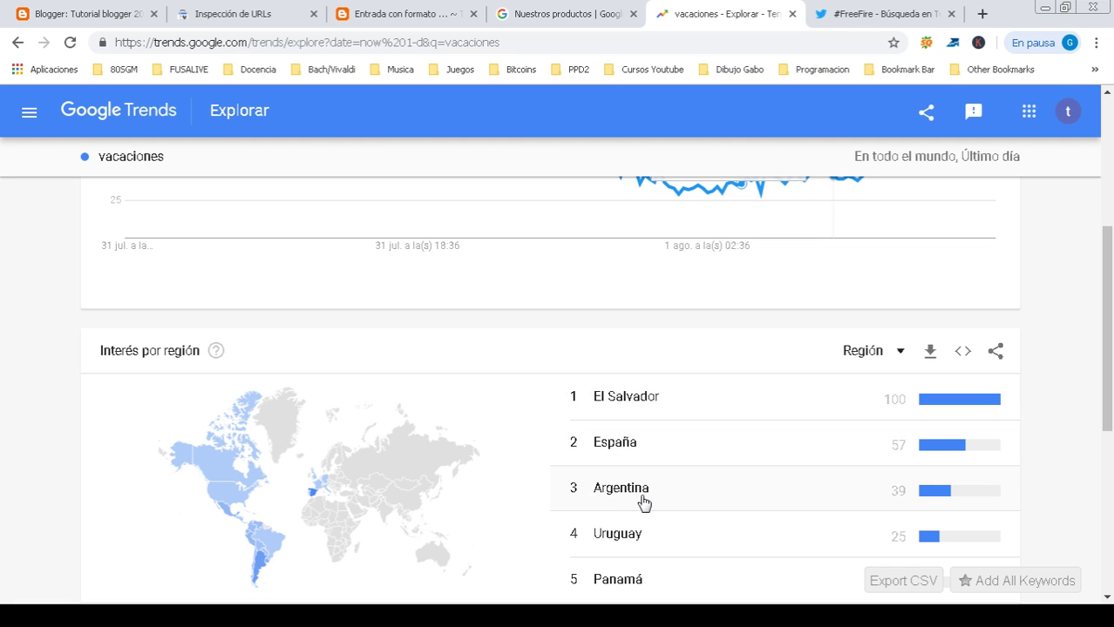
scroll(760, 479, down, 5)
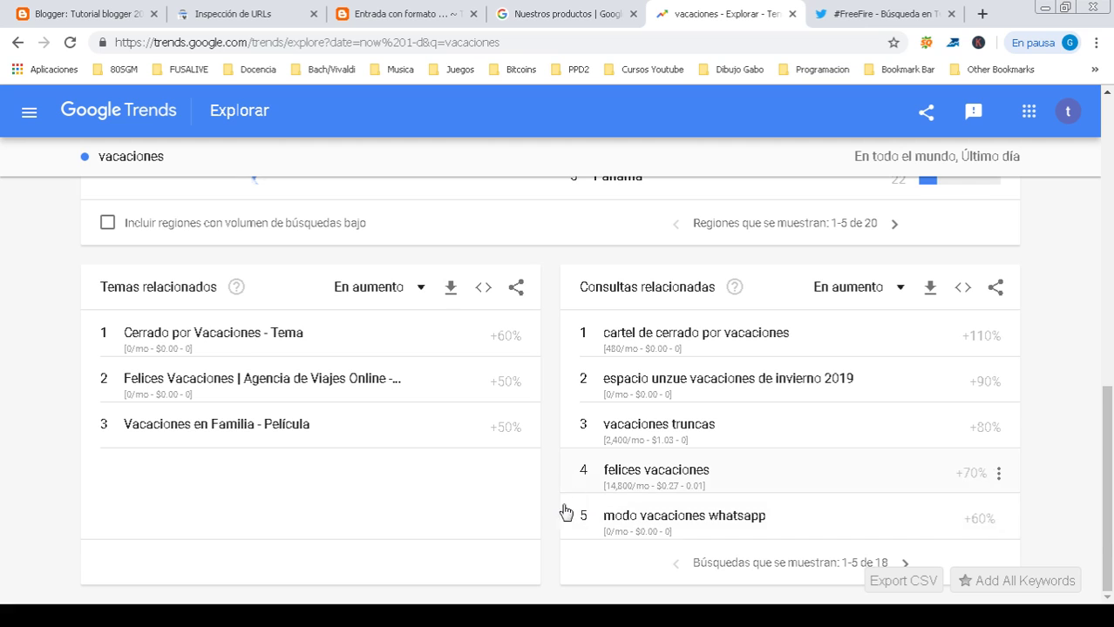
Step: Set the time range of the "vacaciones" trend to "Últimos 7 días"
scroll(567, 523, up, 8)
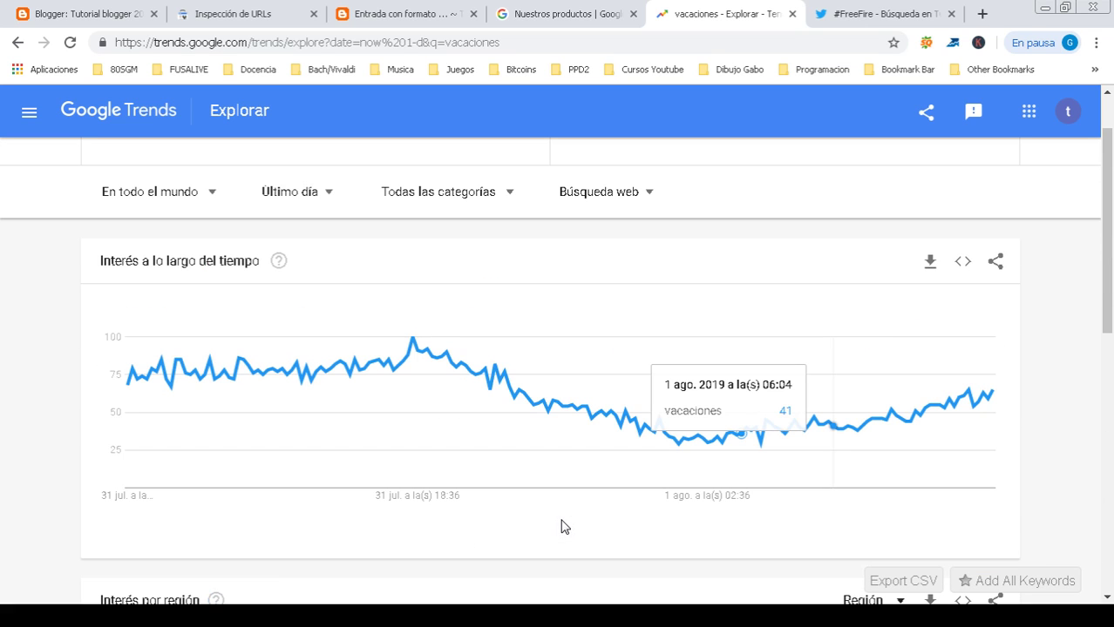
click(328, 199)
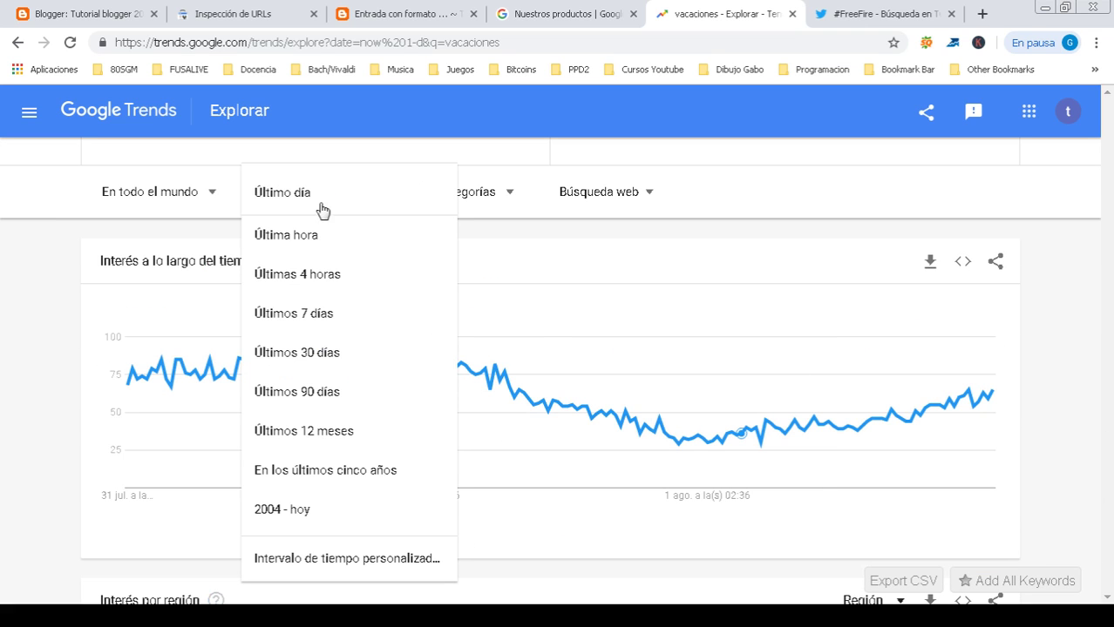
click(291, 320)
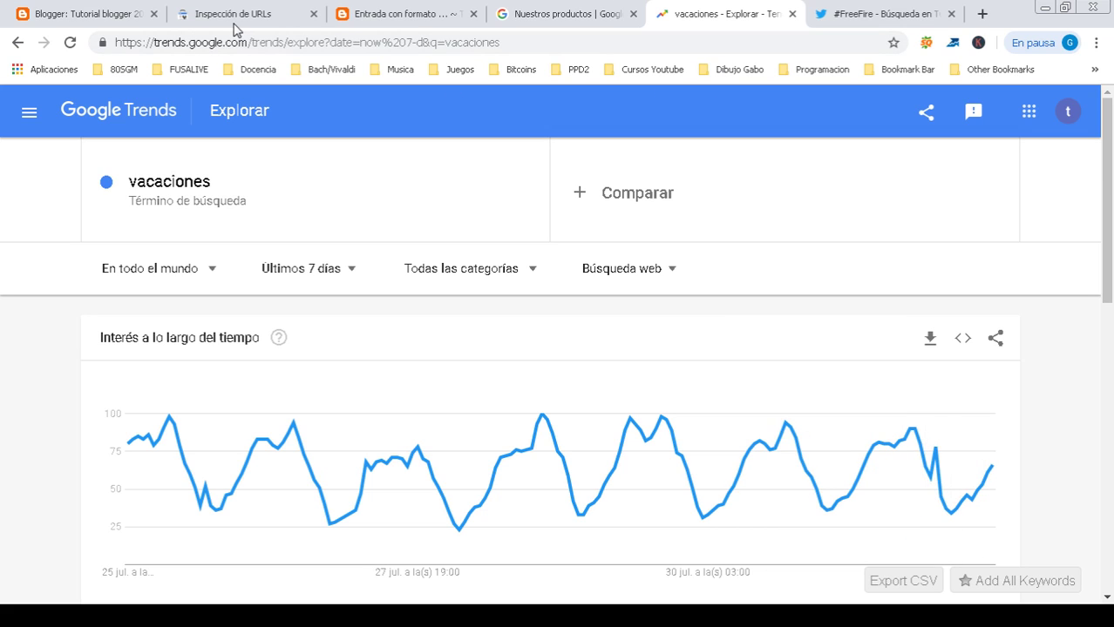
Step: Check the blog's search preferences in Blogger and look through the published "Entrada con formato ..." post
click(123, 19)
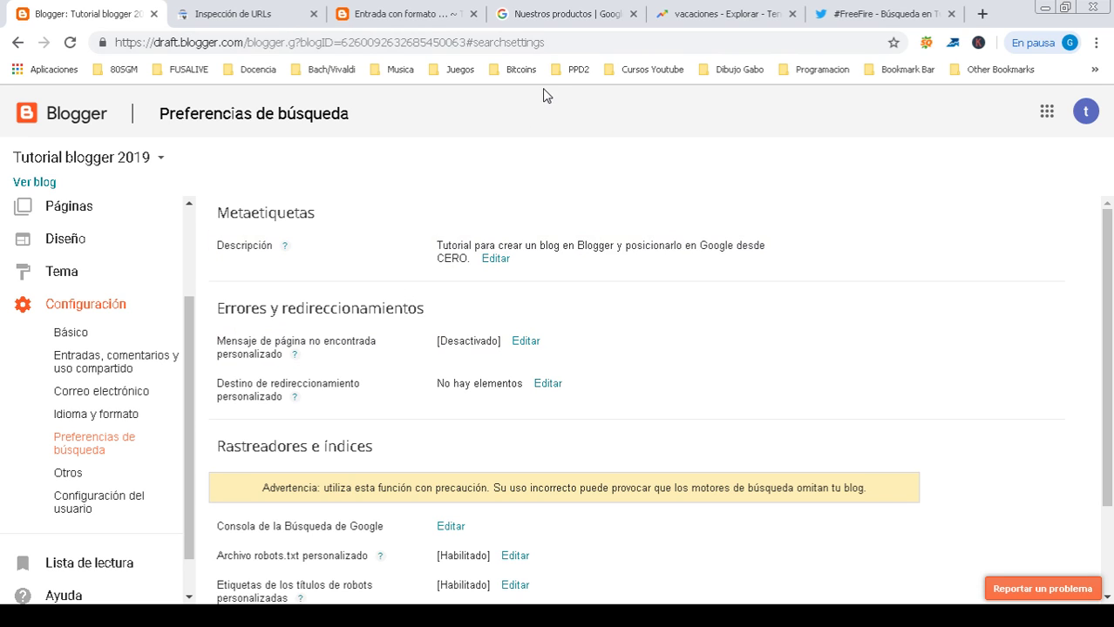
click(370, 16)
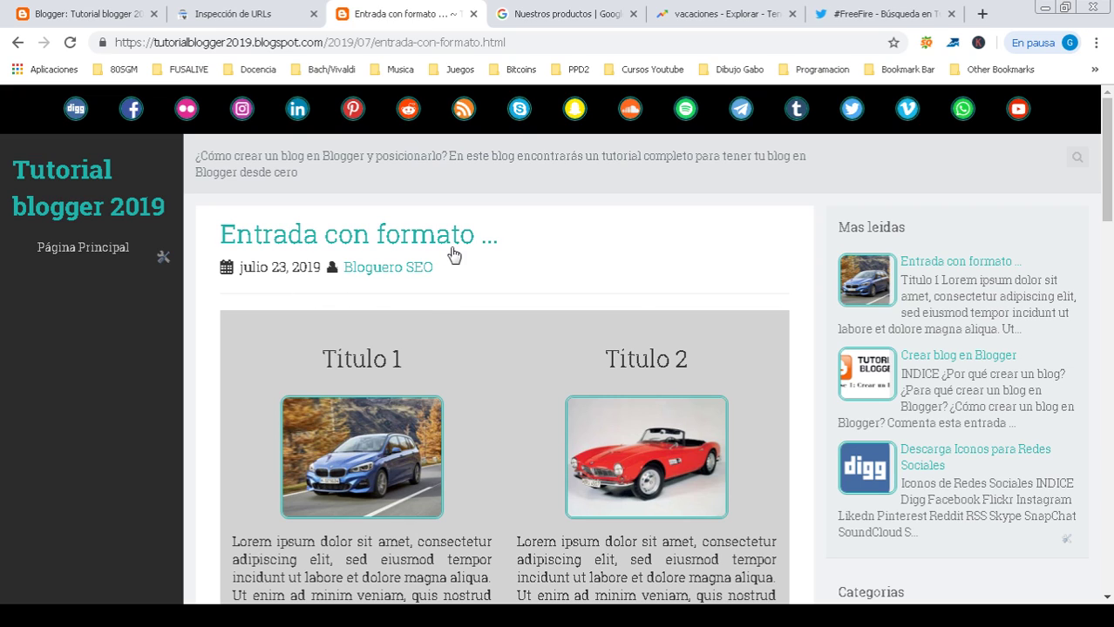
drag(1105, 132, 1103, 185)
scroll(557, 212, up, 1)
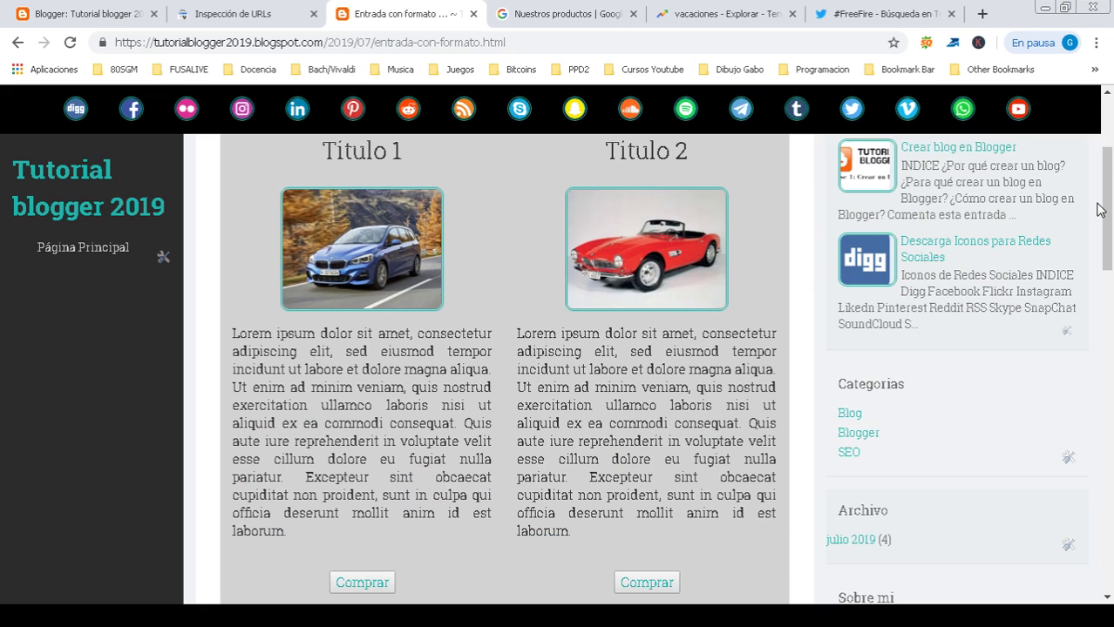
scroll(1100, 212, up, 2)
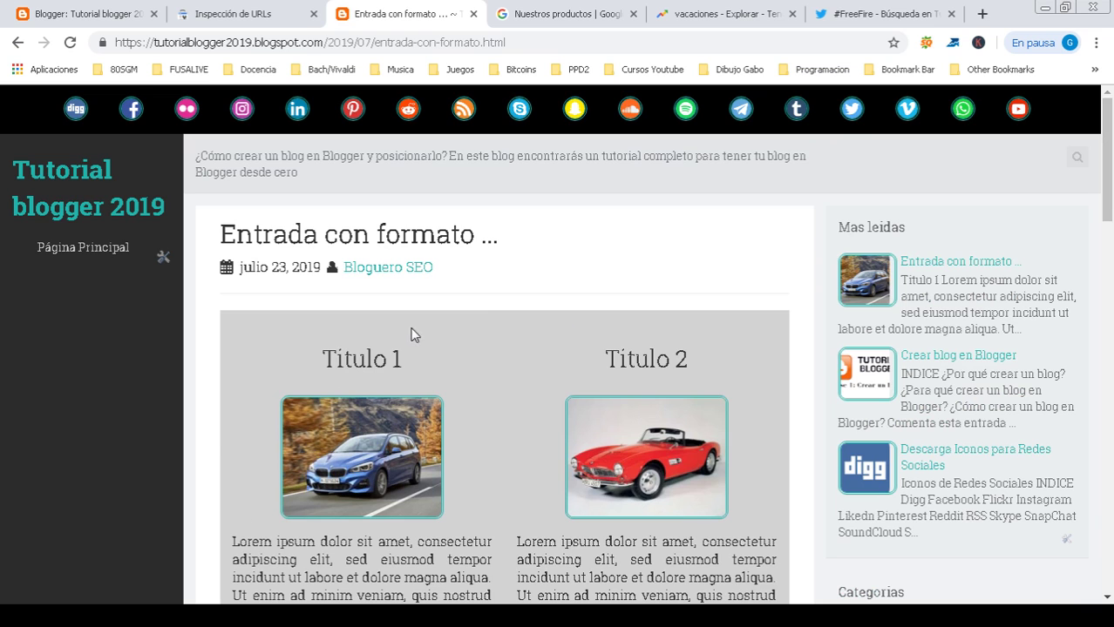
Step: Go back to the #FreeFire search on Twitter and view its most recent posts
click(844, 15)
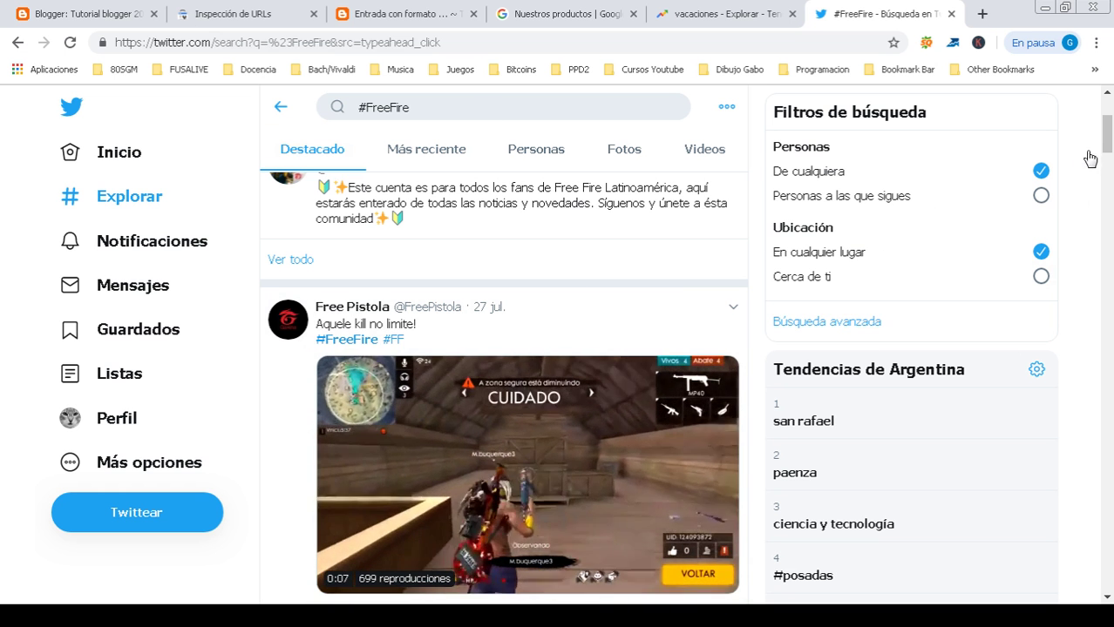
scroll(1082, 157, up, 3)
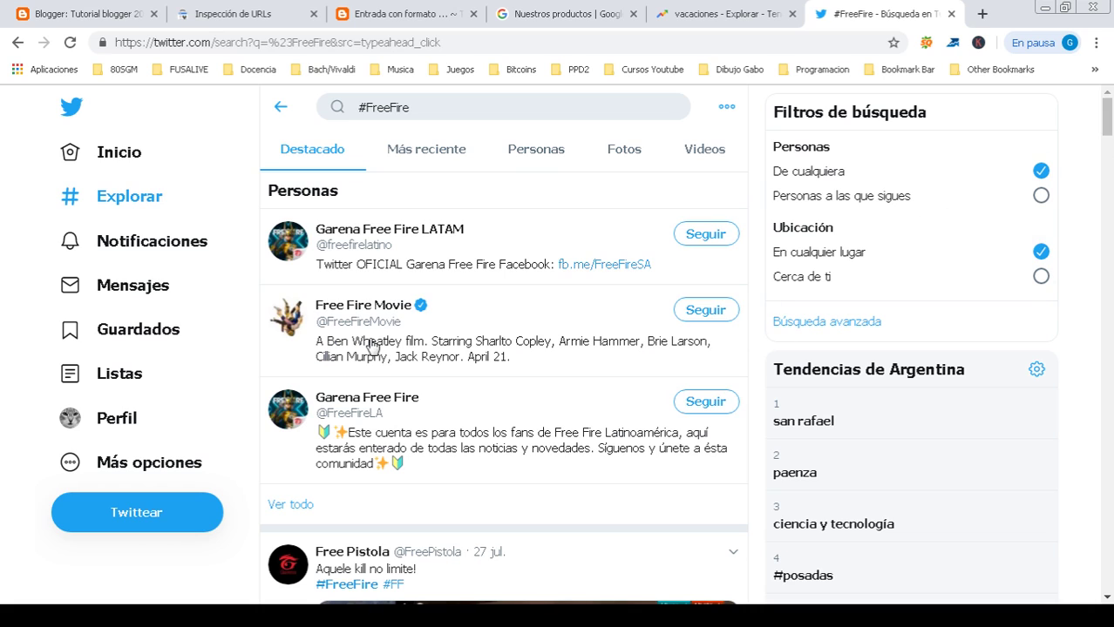
click(426, 160)
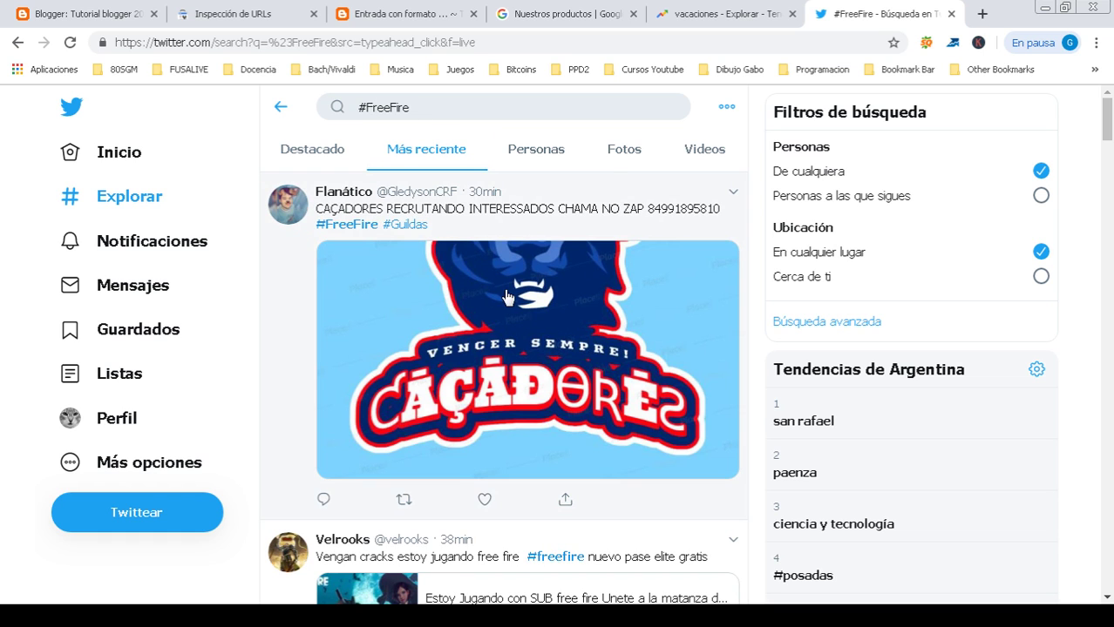
mouse_move(1107, 135)
mouse_down()
mouse_move(1111, 167)
mouse_move(1111, 115)
mouse_up()
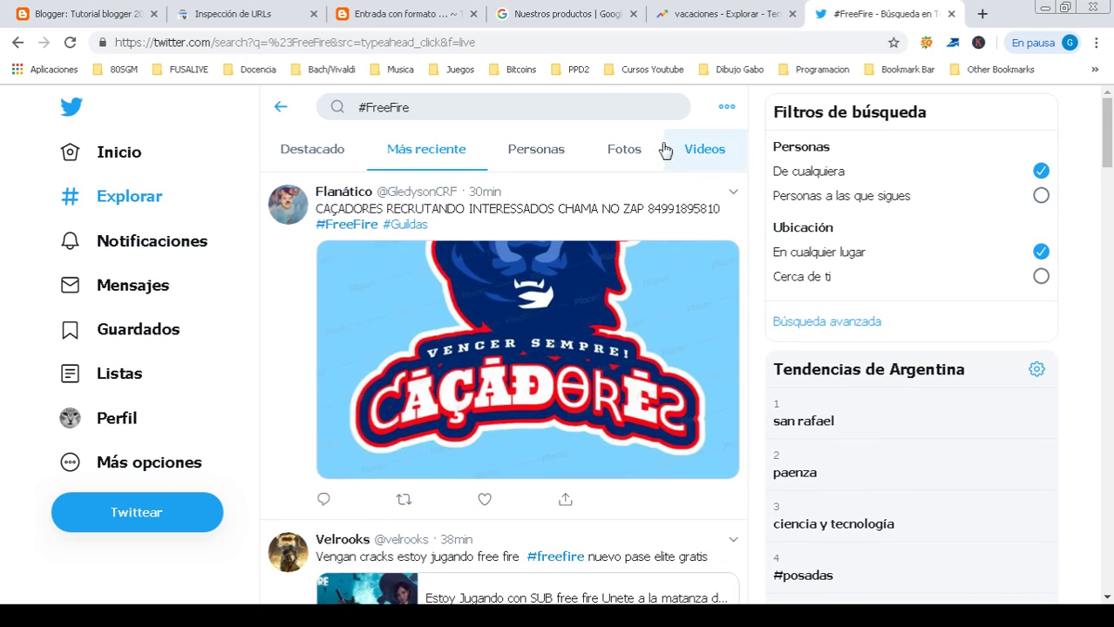
Step: Revisit the open blog post, #FreeFire results, Search Console URL inspection and Google products page in turn
click(377, 16)
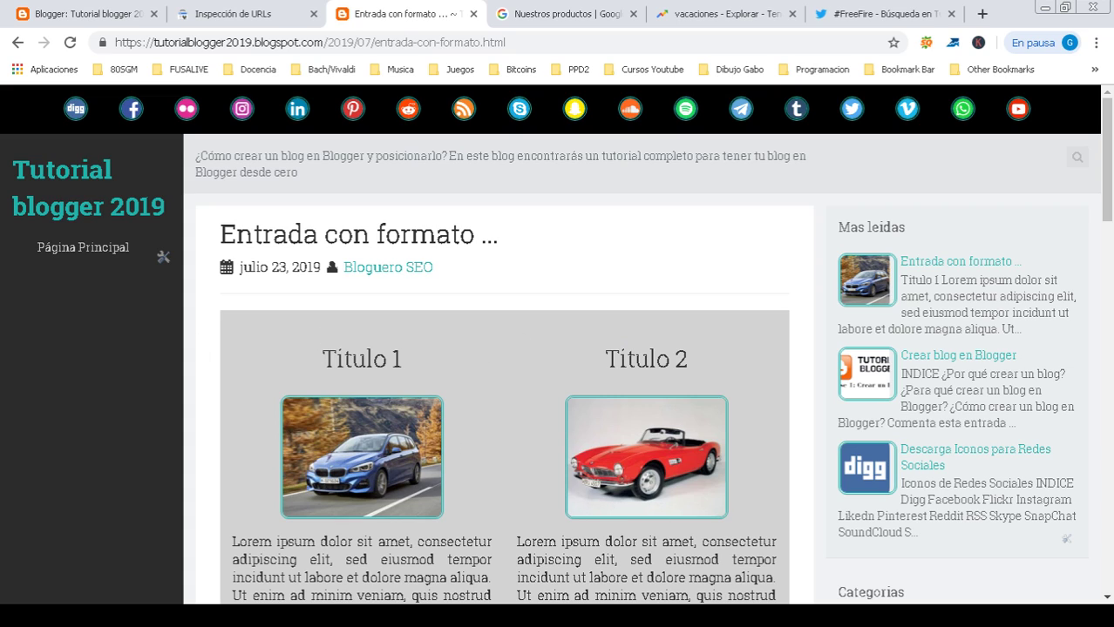
mouse_move(1107, 166)
mouse_down()
mouse_move(1108, 369)
mouse_move(1107, 168)
mouse_up()
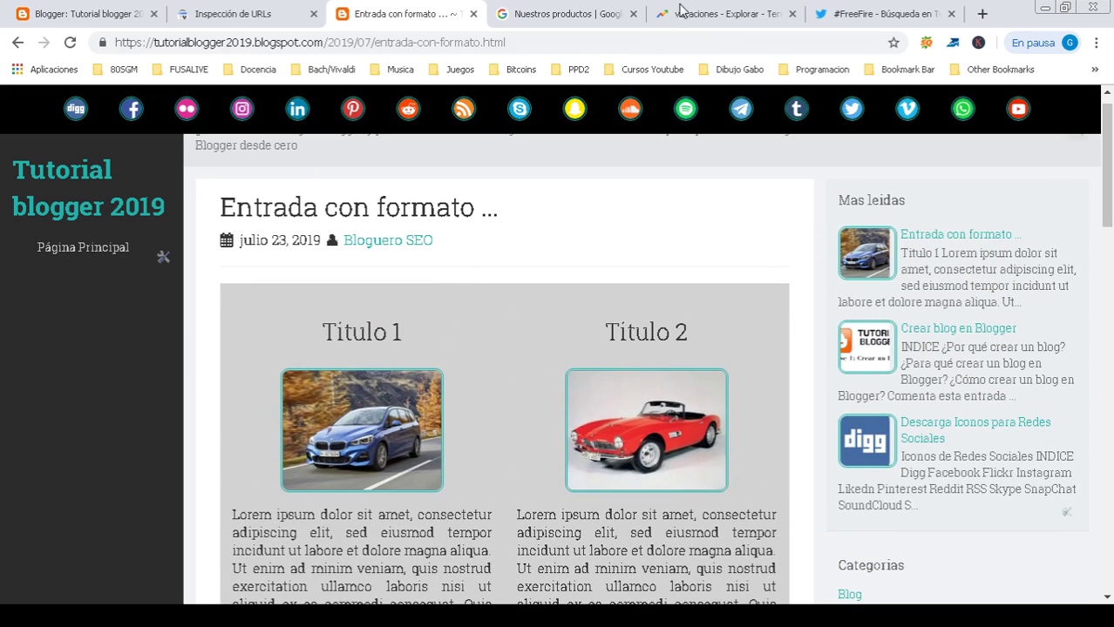
click(832, 10)
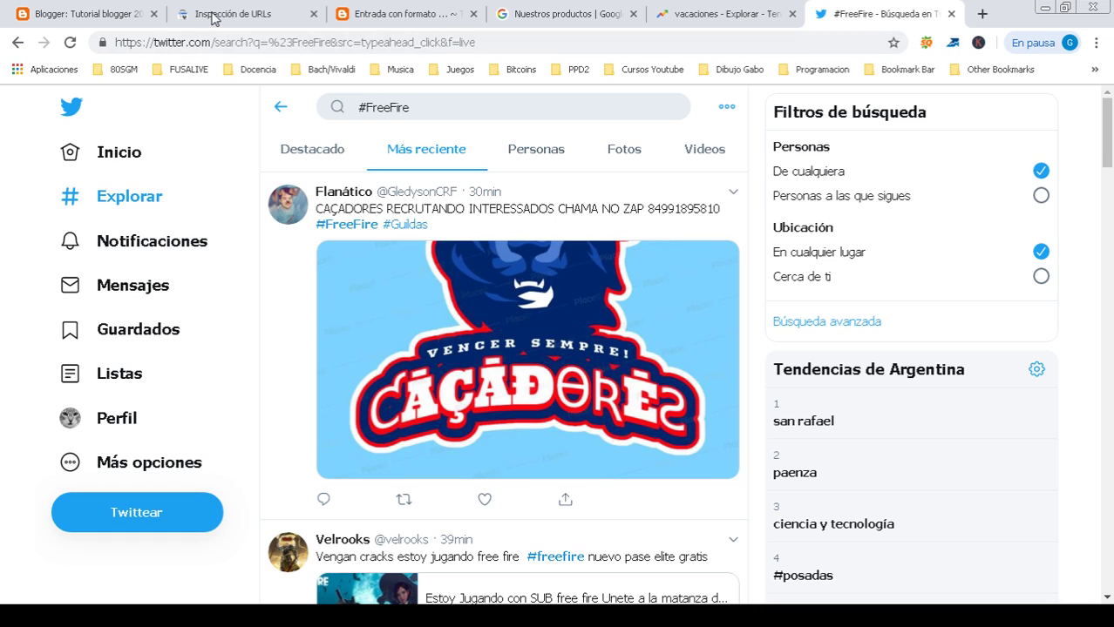
click(213, 15)
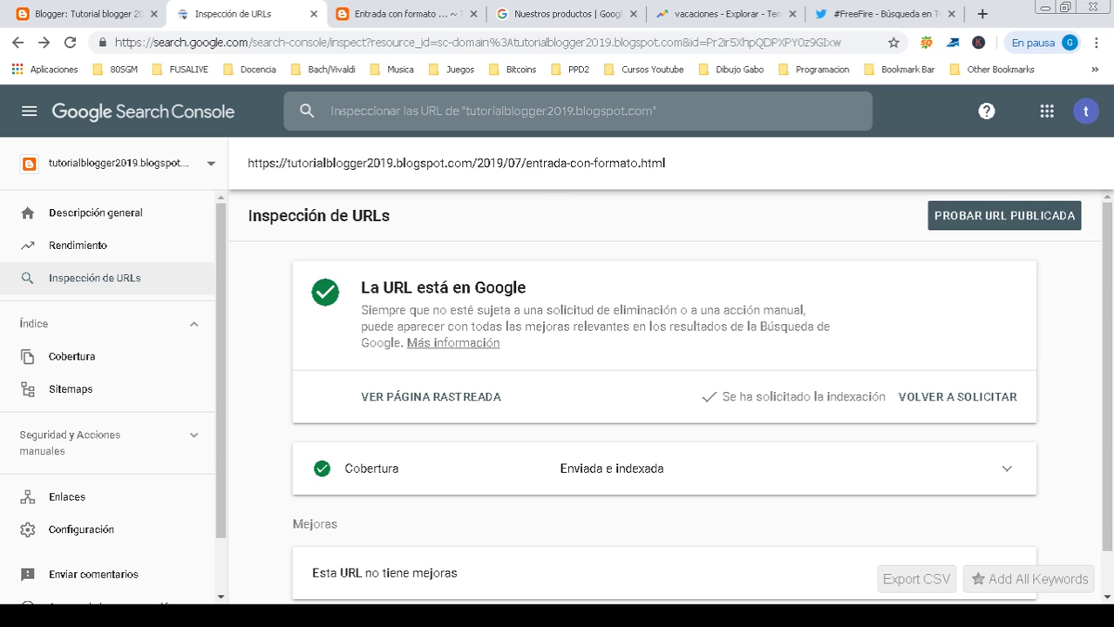
click(518, 15)
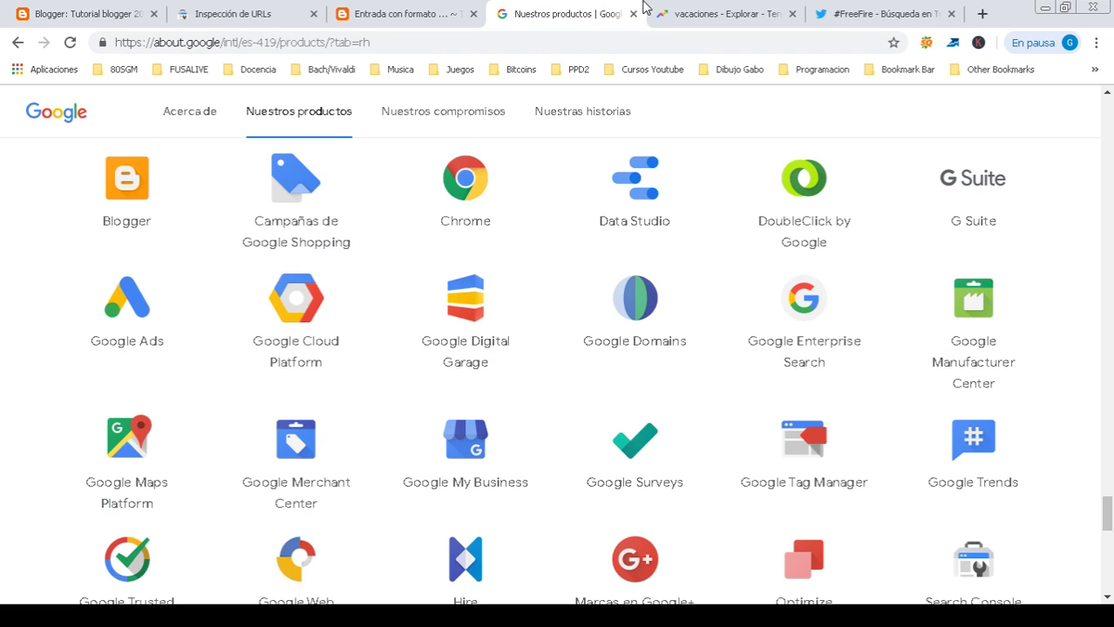
Step: Return to Google Trends and review the seven-day regional interest, related topics and related queries for "vacaciones"
click(670, 12)
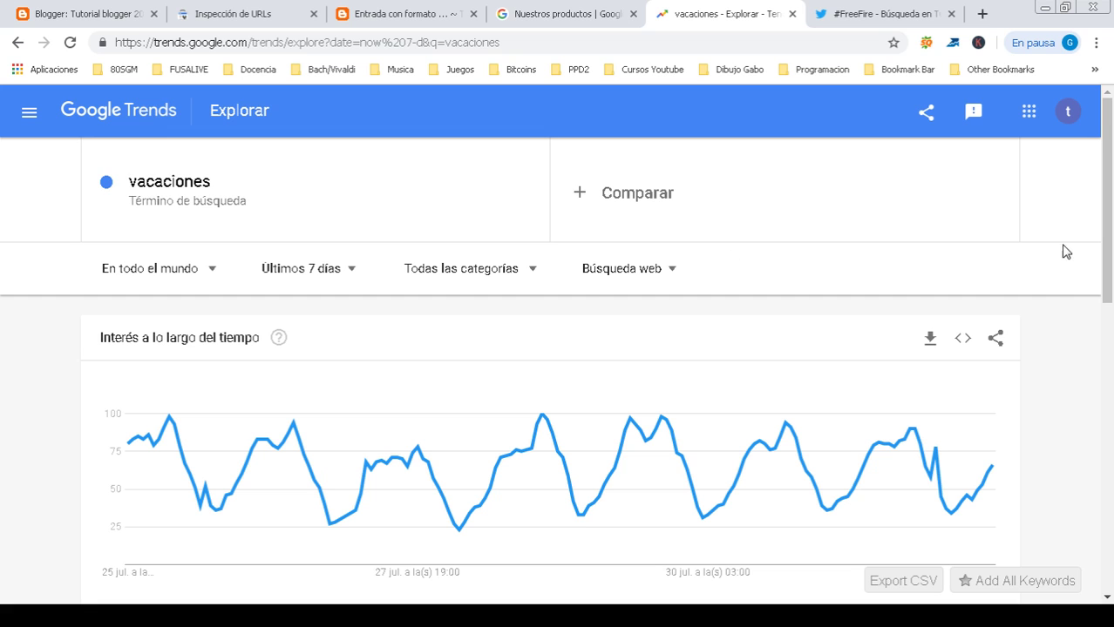
drag(1106, 217, 1108, 324)
scroll(1098, 374, down, 4)
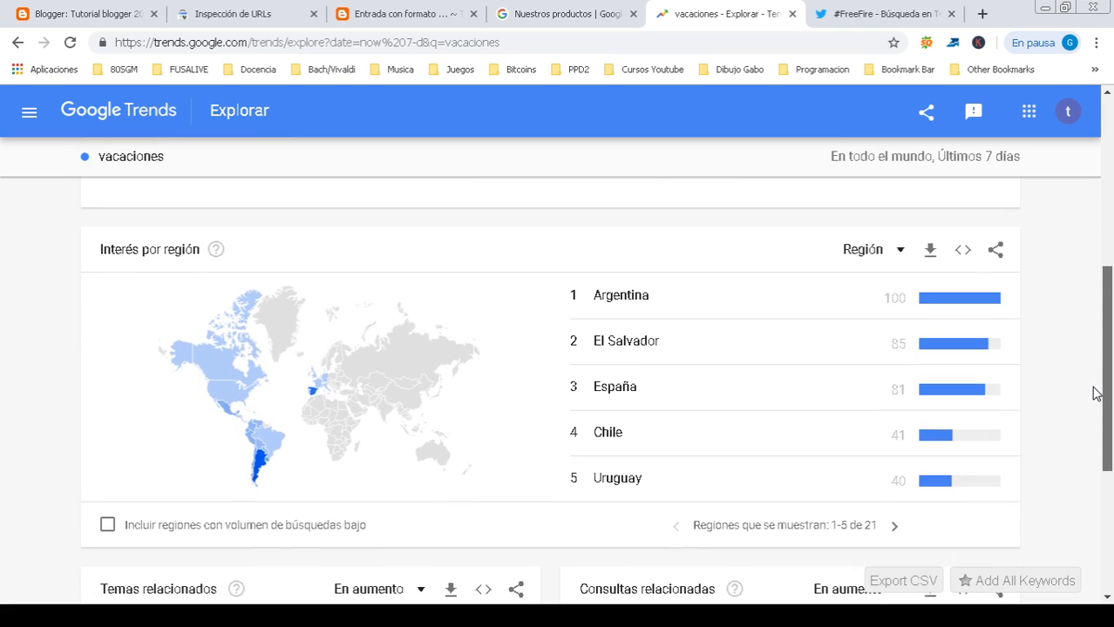
scroll(1095, 423, down, 3)
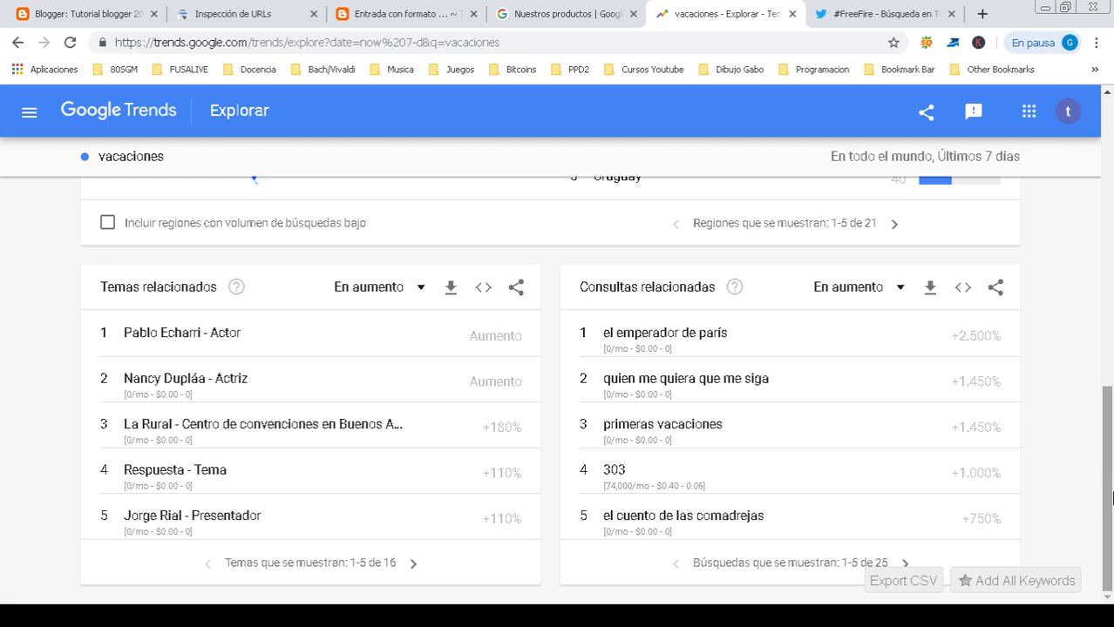
drag(1112, 497, 1011, 226)
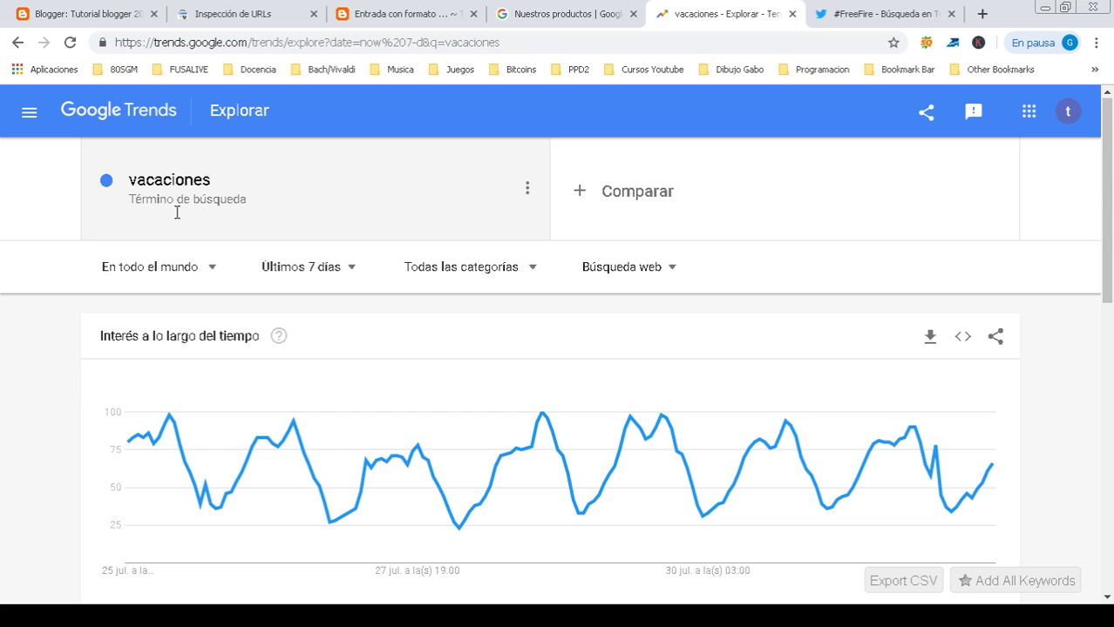
Step: Look up the search term "tuercas" in Google Trends in place of "vacaciones"
click(157, 181)
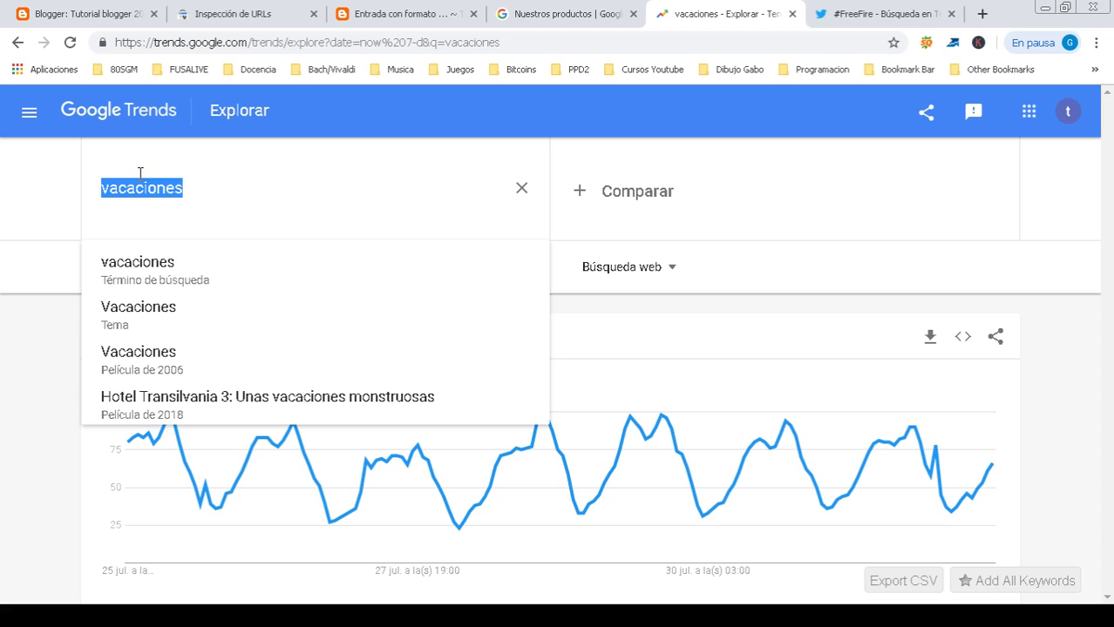
text(t)
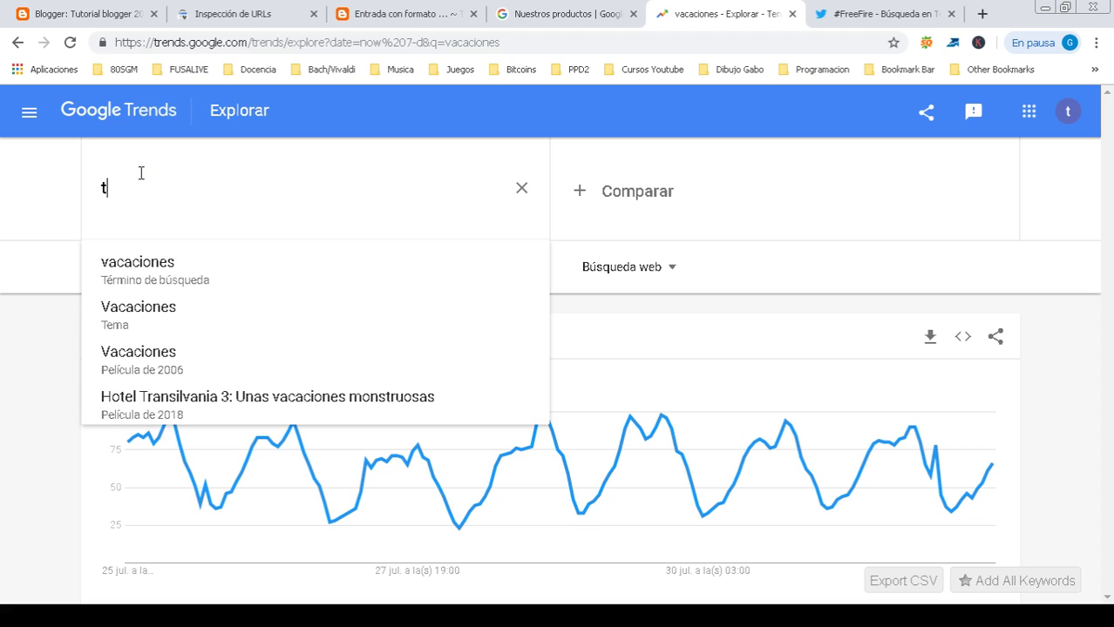
text(uercas)
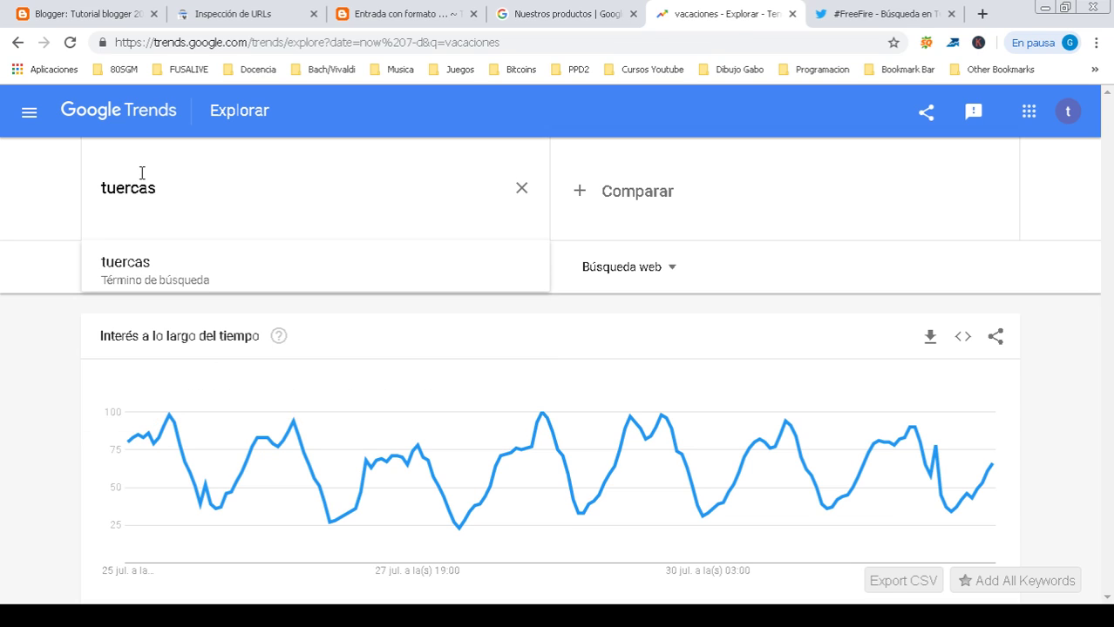
key(Return)
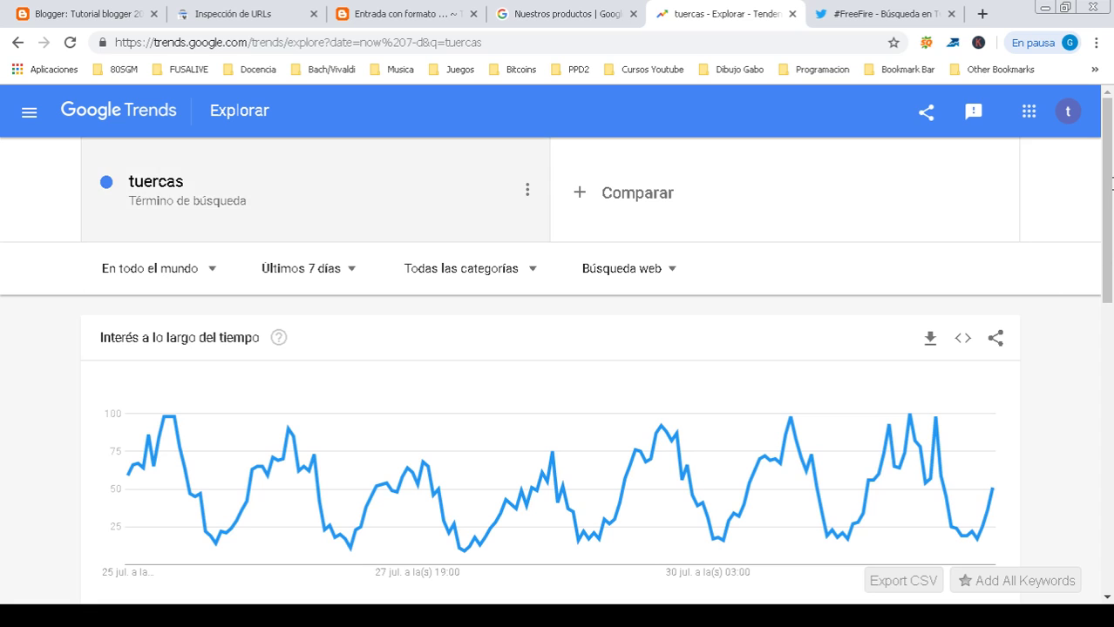
Step: Review the regional interest and related topics for "tuercas", and show the second set of related queries
scroll(1109, 209, down, 2)
drag(1109, 214, 1106, 412)
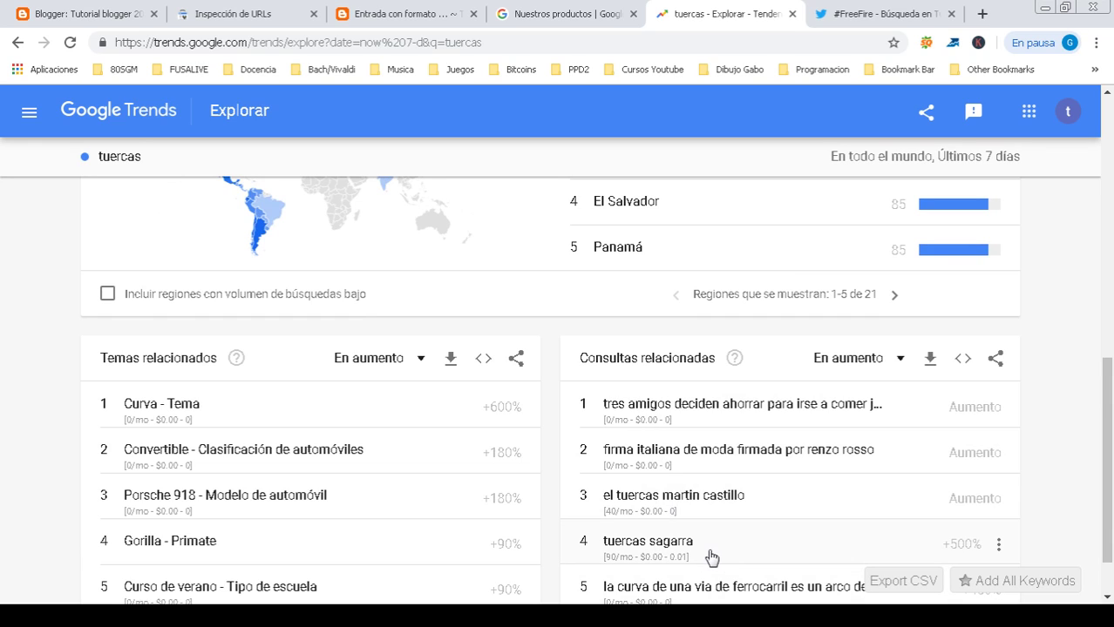
drag(1103, 436, 1100, 462)
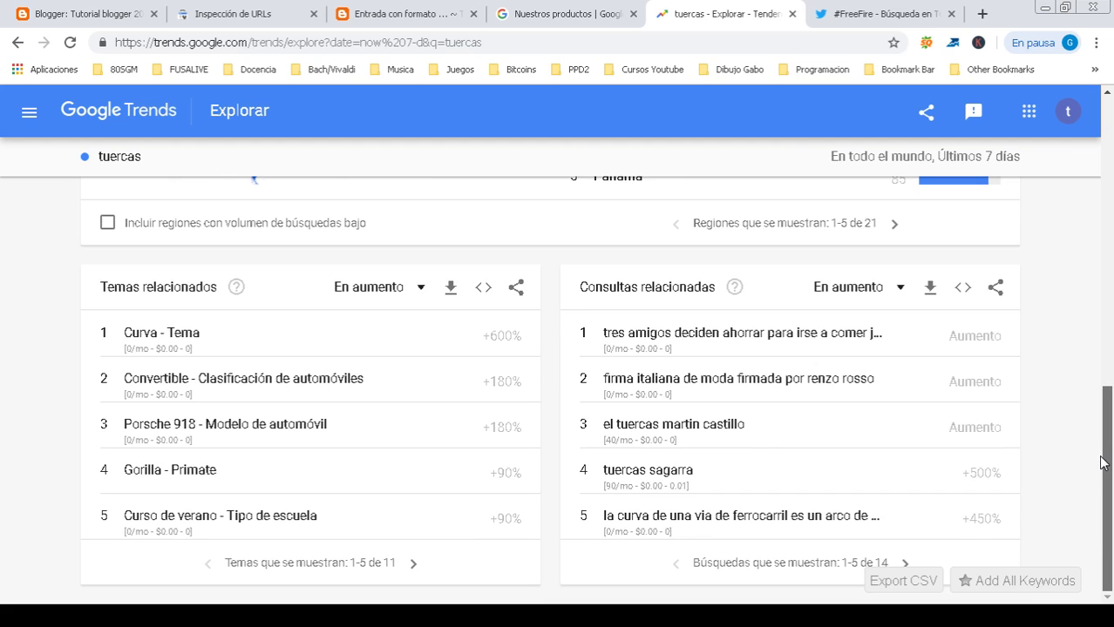
click(906, 564)
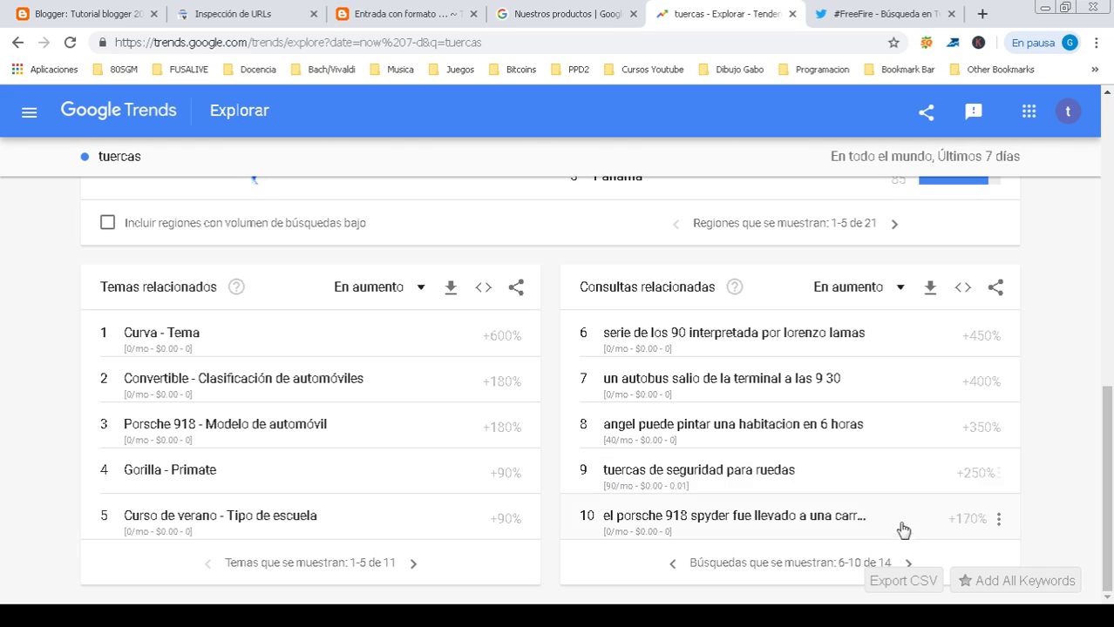
Step: Open the related query "tuercas de seguridad para ruedas" and examine its interest over time for the last seven days
click(748, 481)
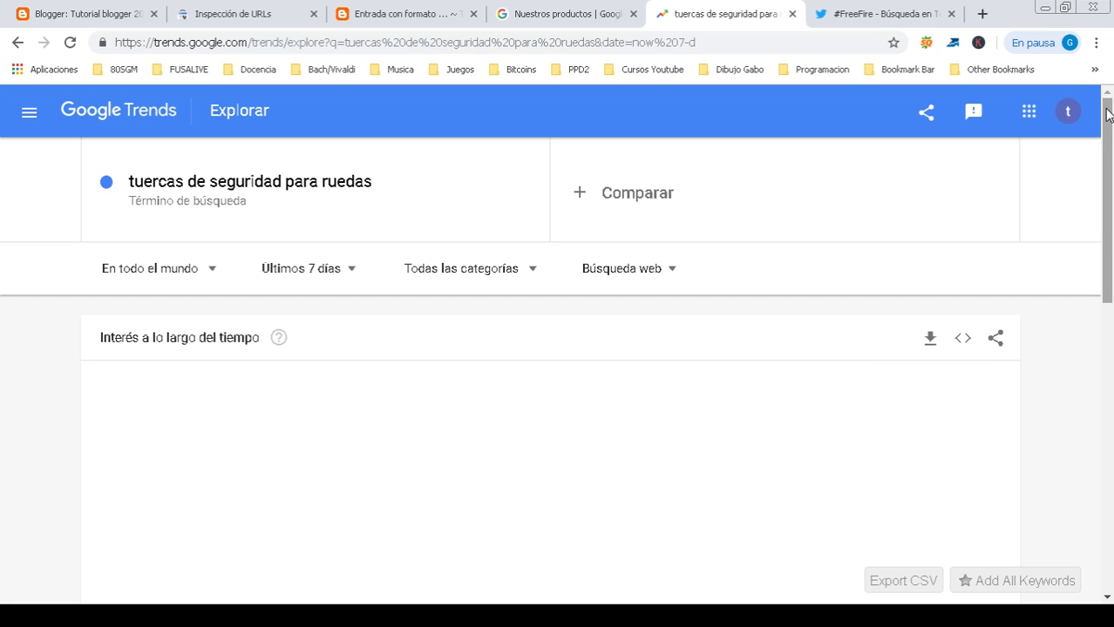
drag(1106, 115, 1110, 131)
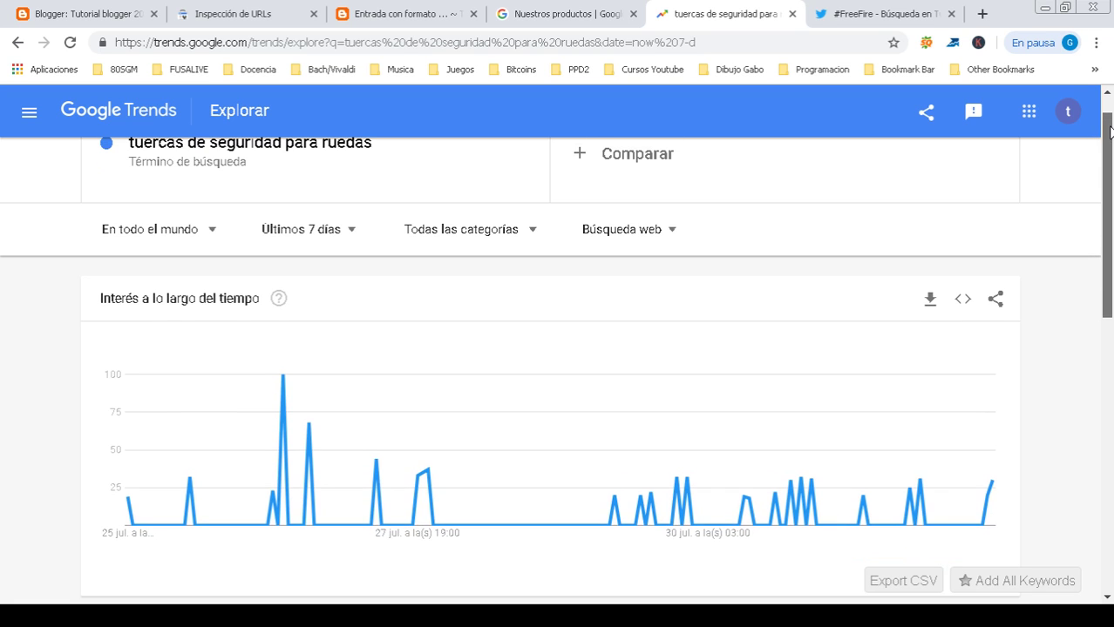
mouse_move(423, 479)
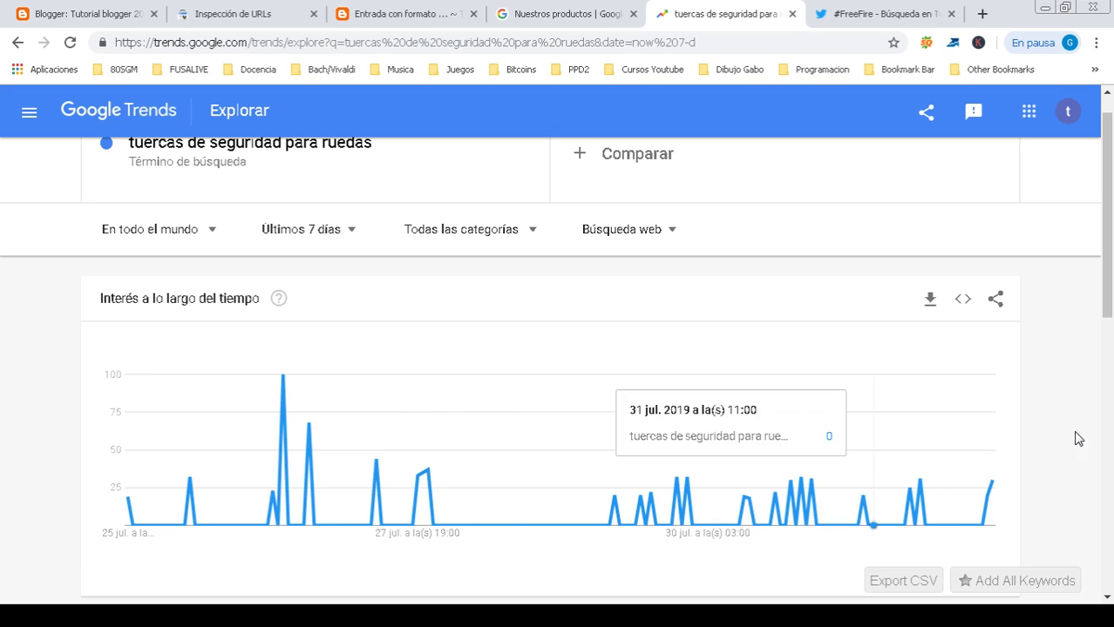
drag(1105, 270, 860, 289)
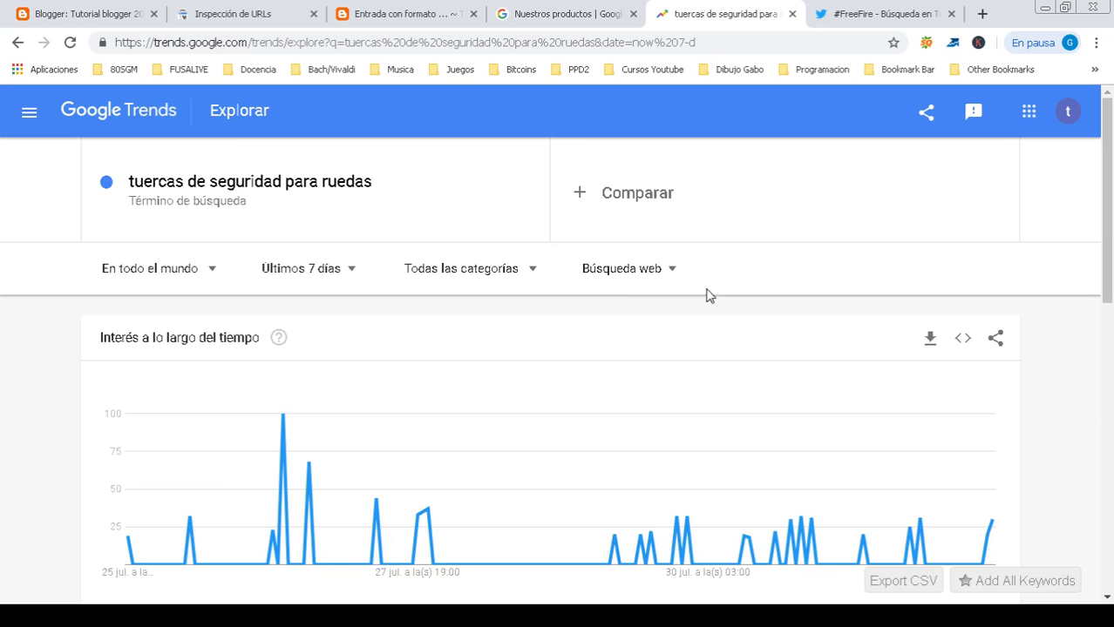
click(409, 190)
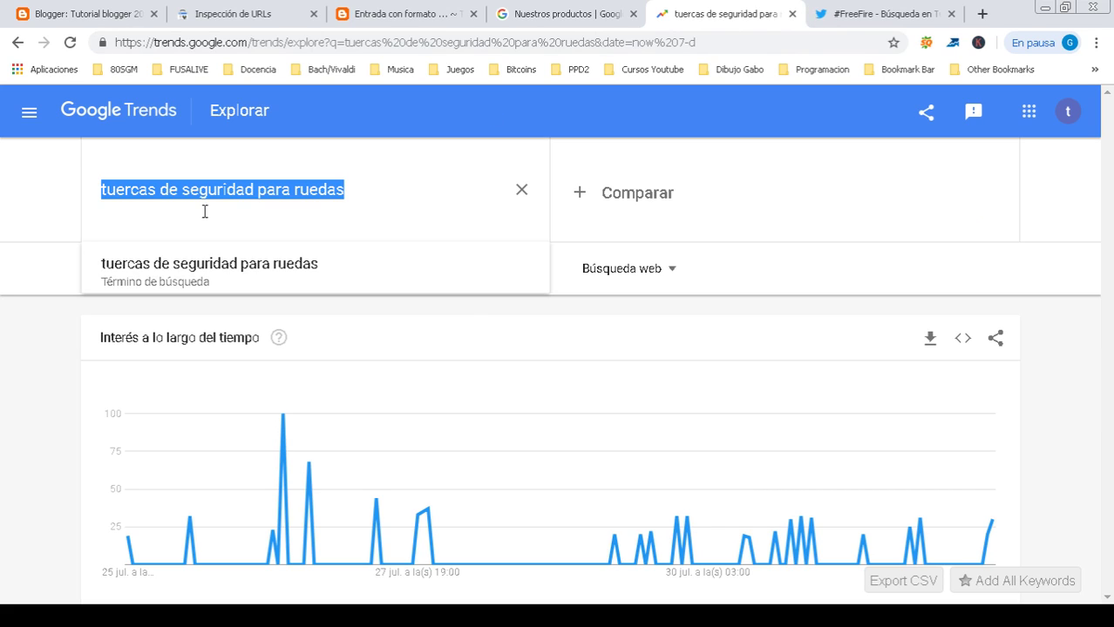
Step: Close the #FreeFire Twitter search and revisit the Search Console URL inspection, Google Trends and Google products pages
click(865, 12)
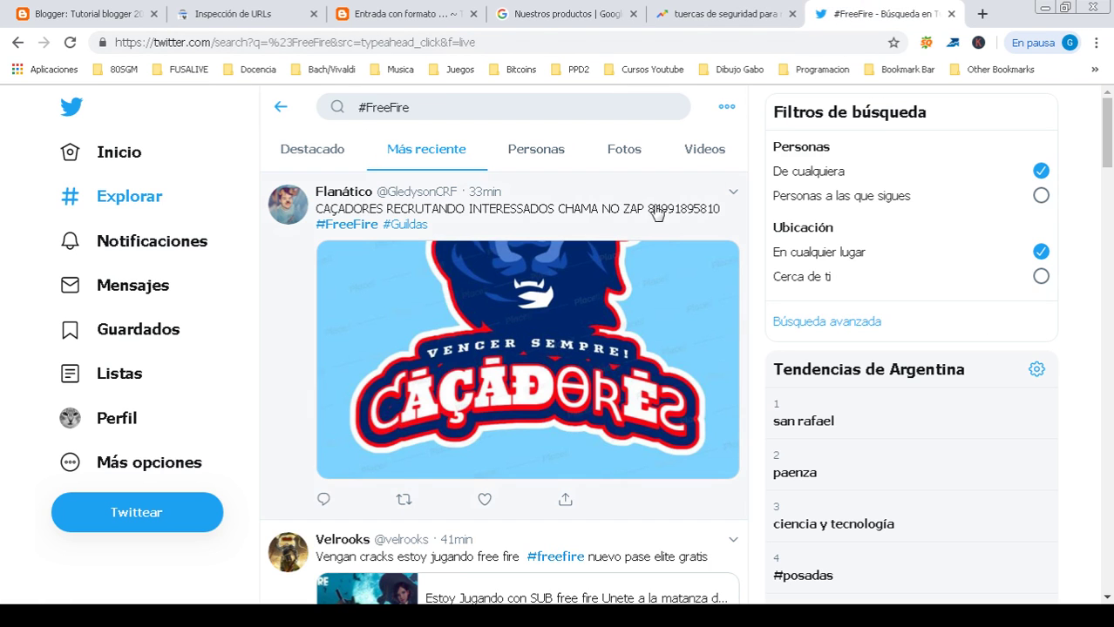
click(951, 14)
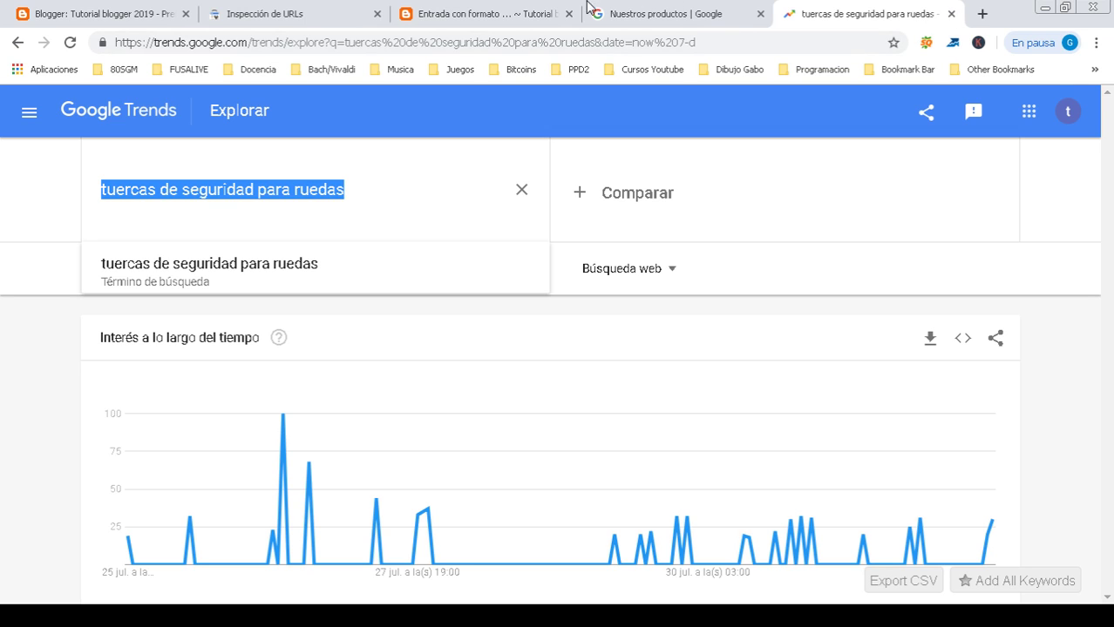
click(253, 17)
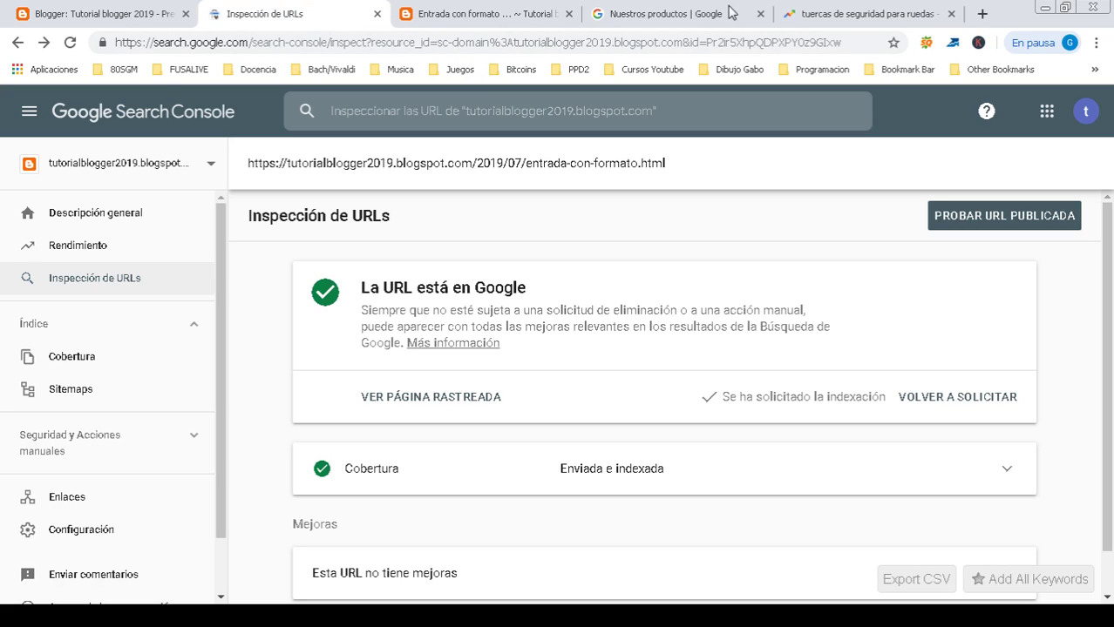
click(804, 14)
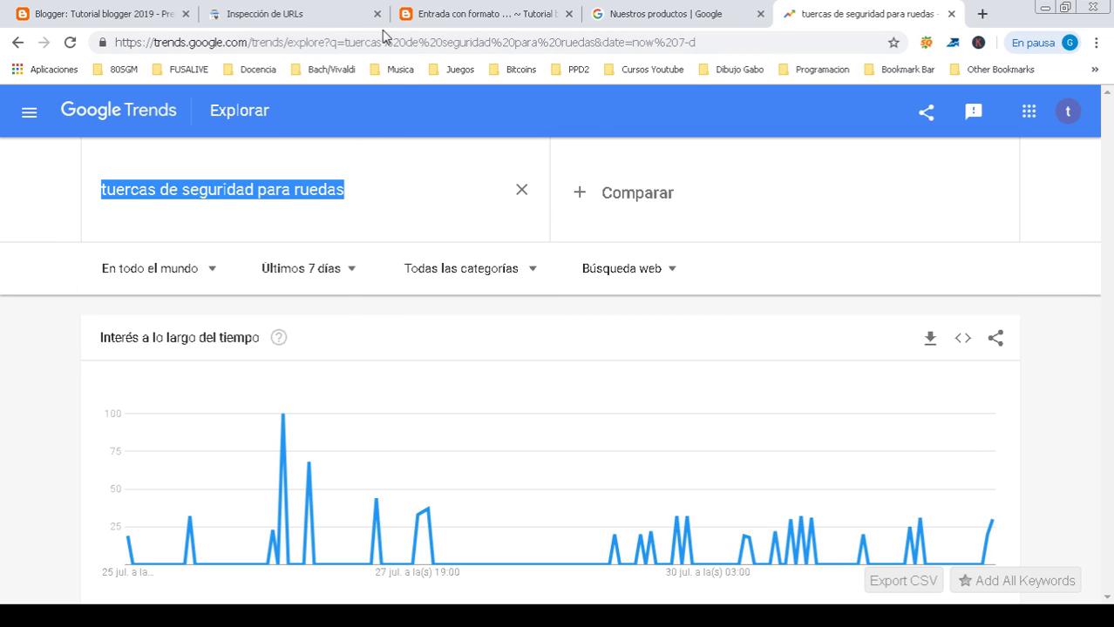
click(295, 14)
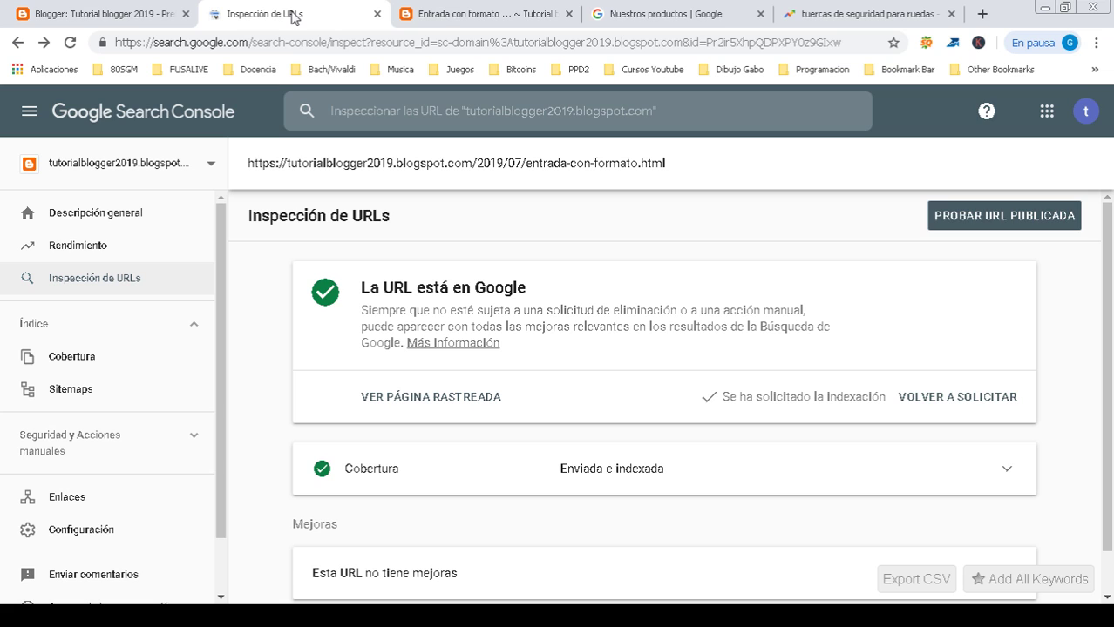
click(687, 11)
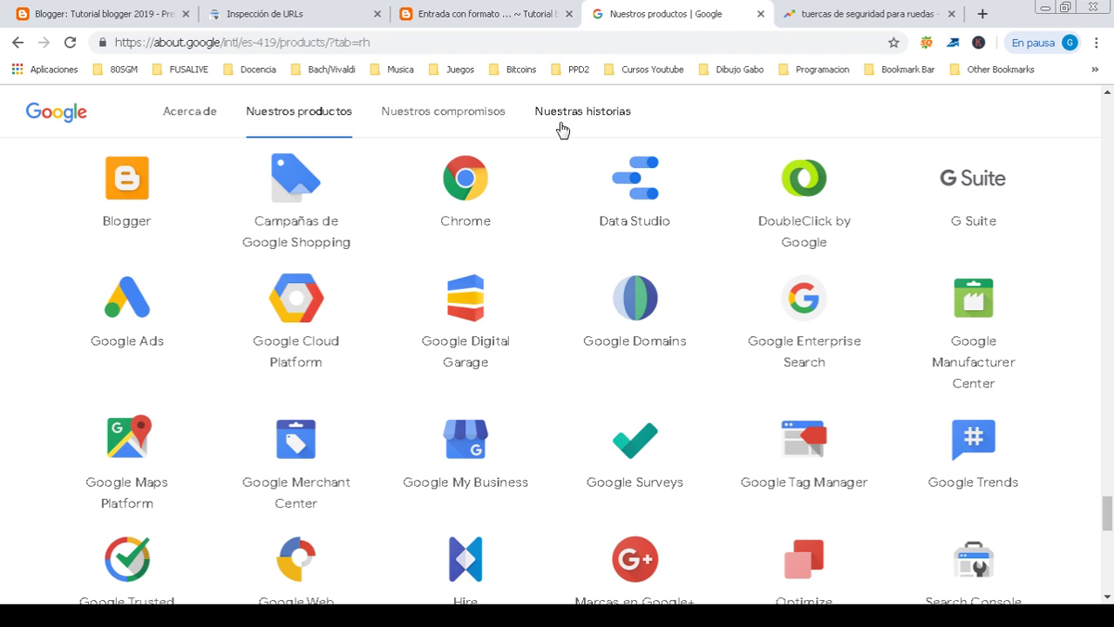
Step: Open a new browser tab and place the cursor in its Google search box
click(983, 14)
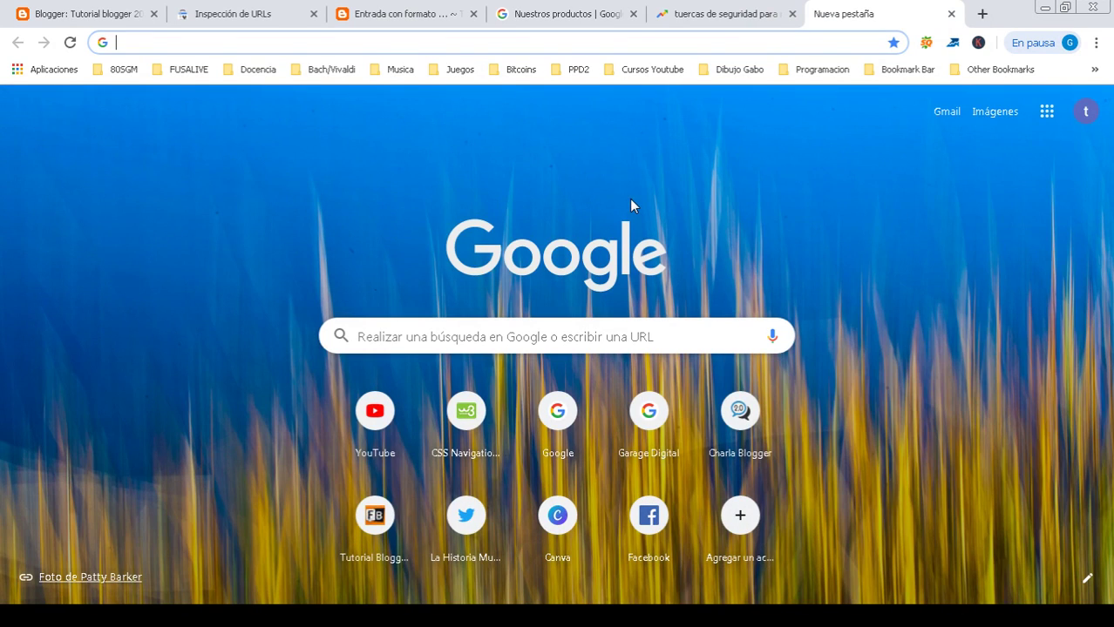
click(557, 335)
click(558, 335)
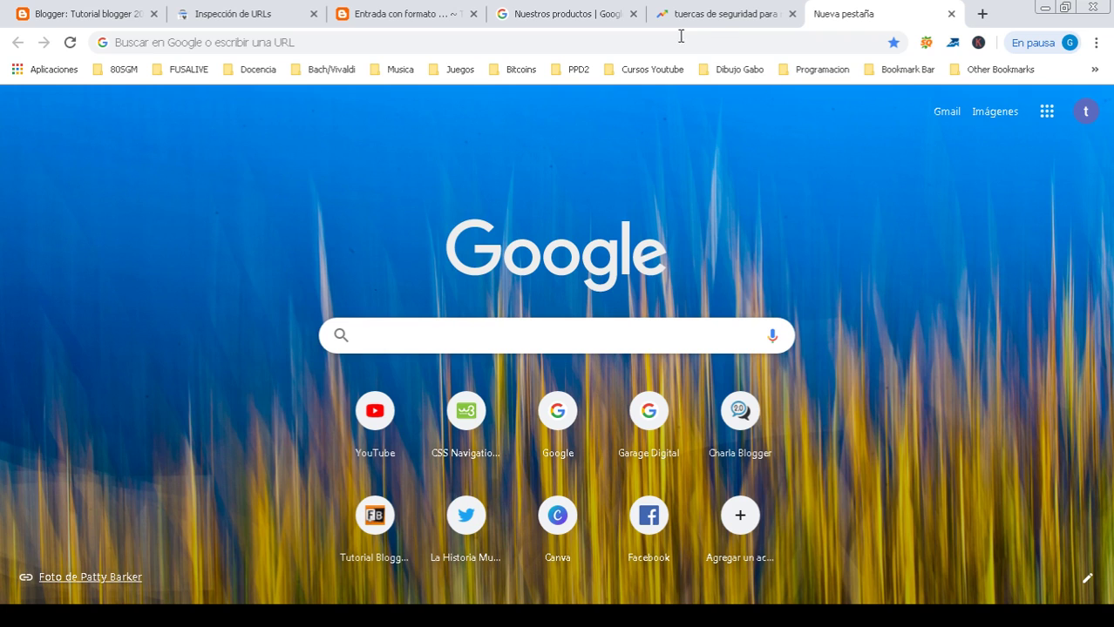
Step: Look once more over the open Trends, Google products, published post, Blogger and Search Console pages, finishing on the URL inspection
click(707, 19)
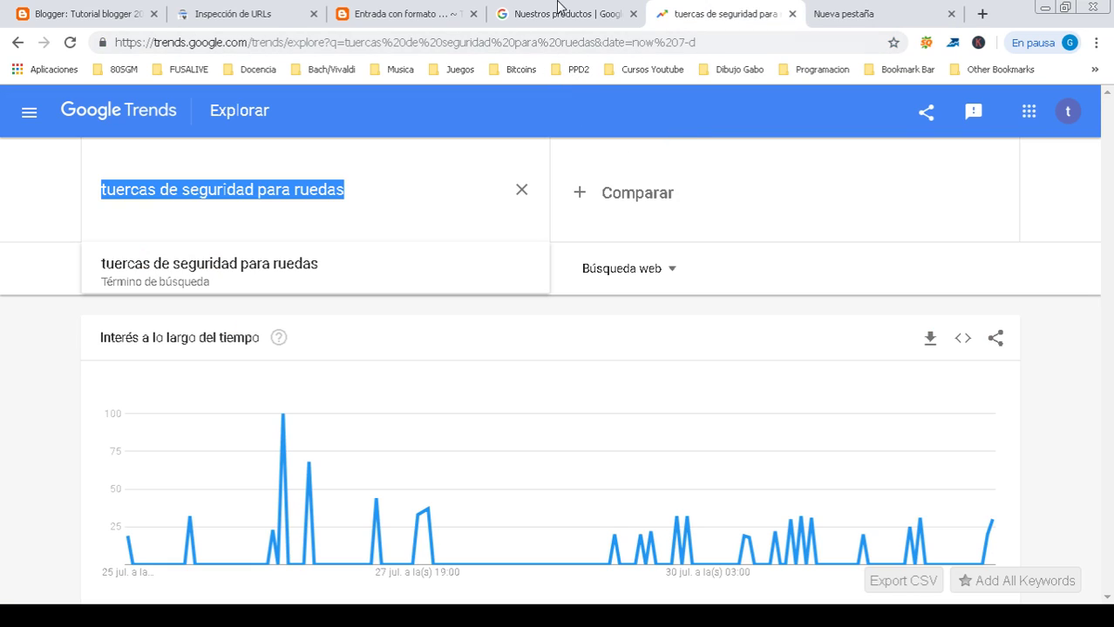
click(558, 14)
click(332, 11)
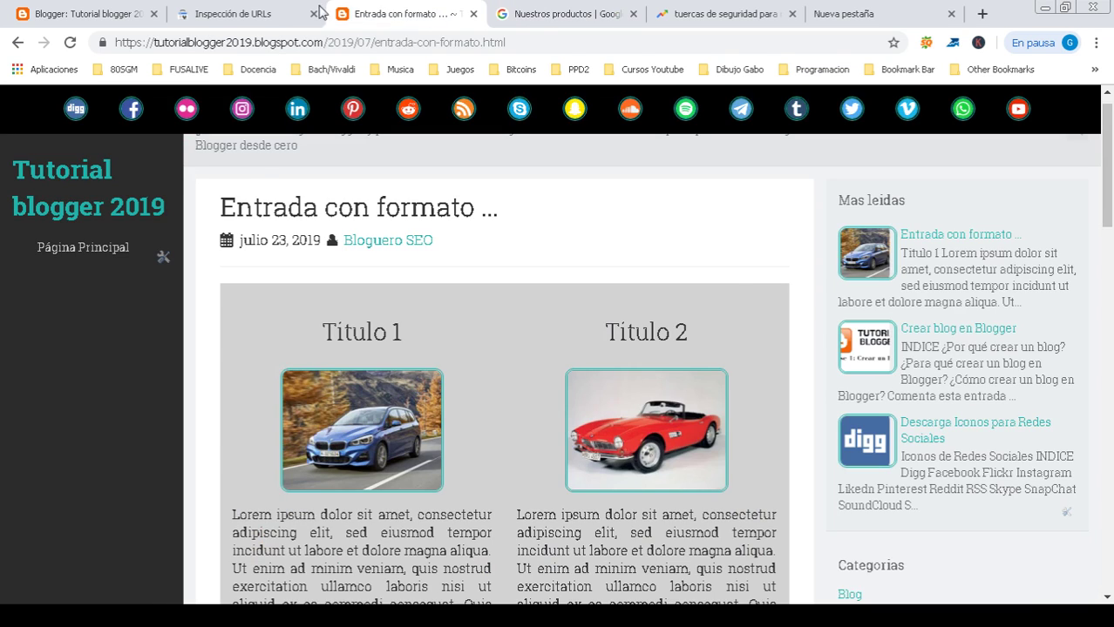
click(249, 16)
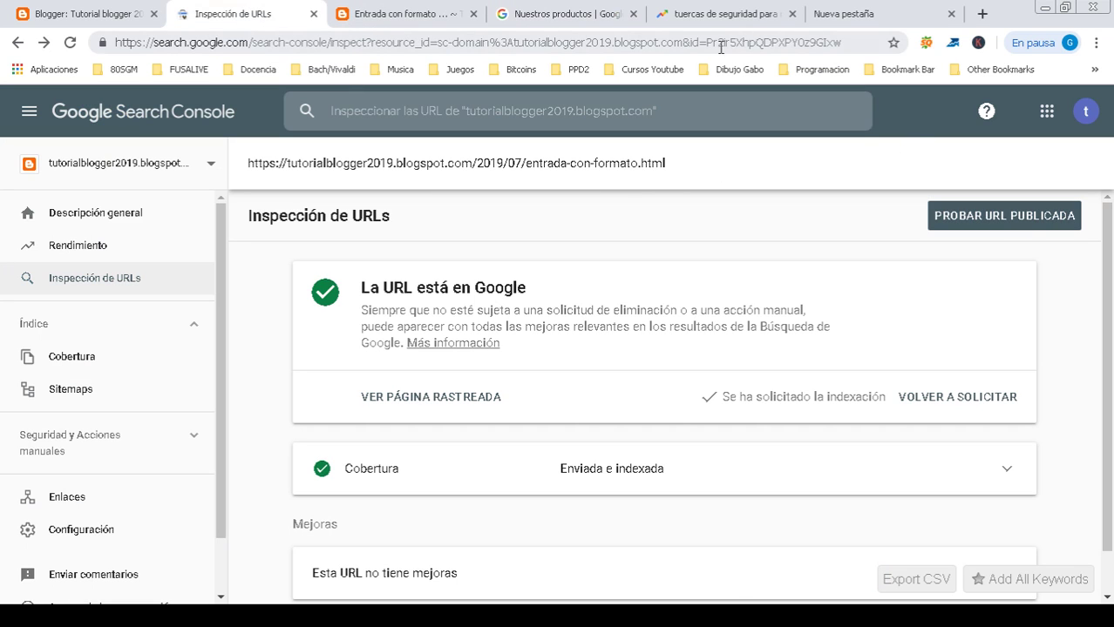
click(106, 16)
click(195, 17)
click(393, 15)
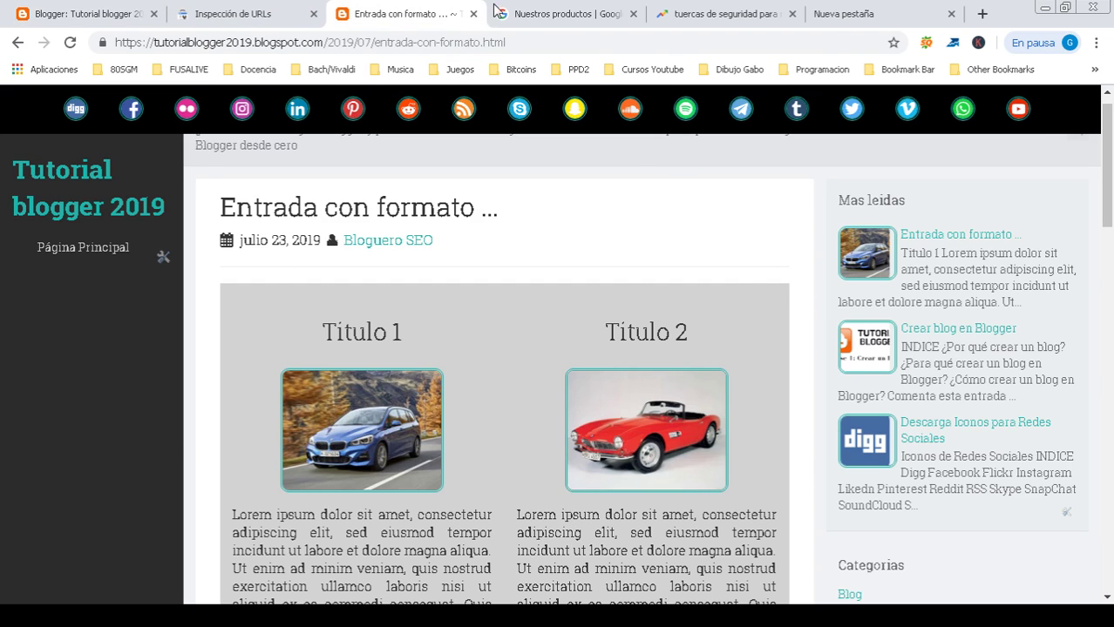
click(519, 12)
click(733, 18)
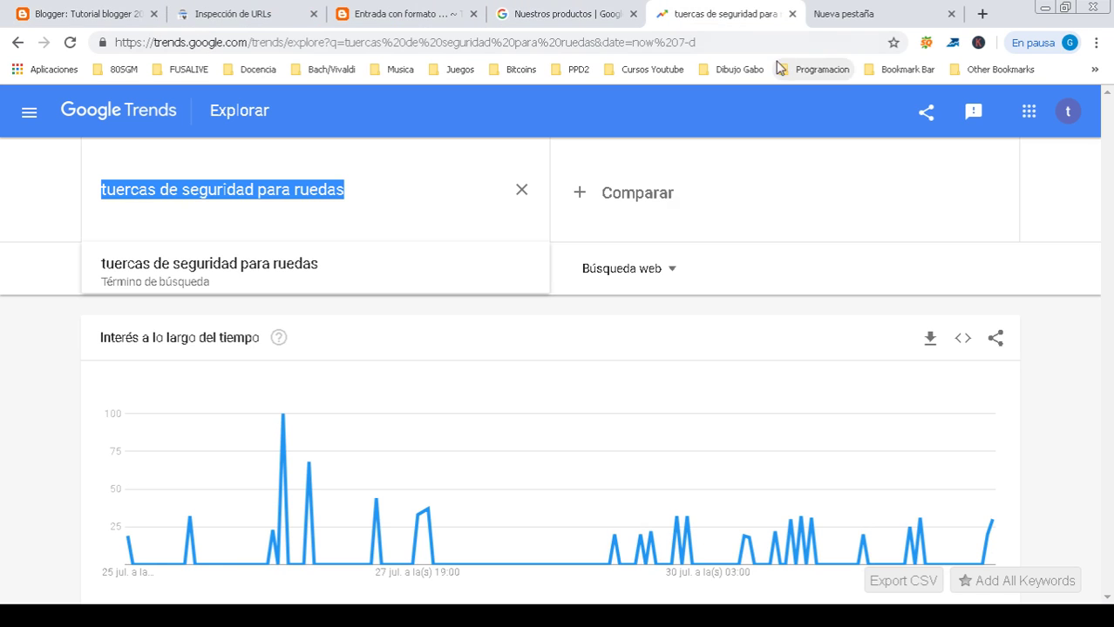
click(842, 16)
click(679, 12)
click(555, 15)
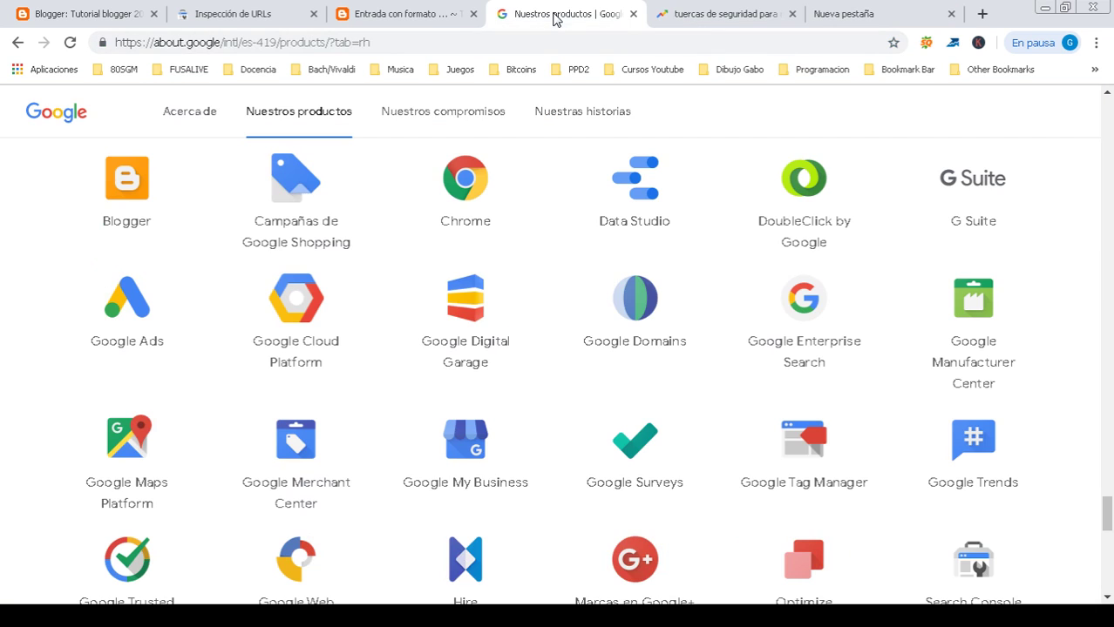
click(380, 15)
click(225, 15)
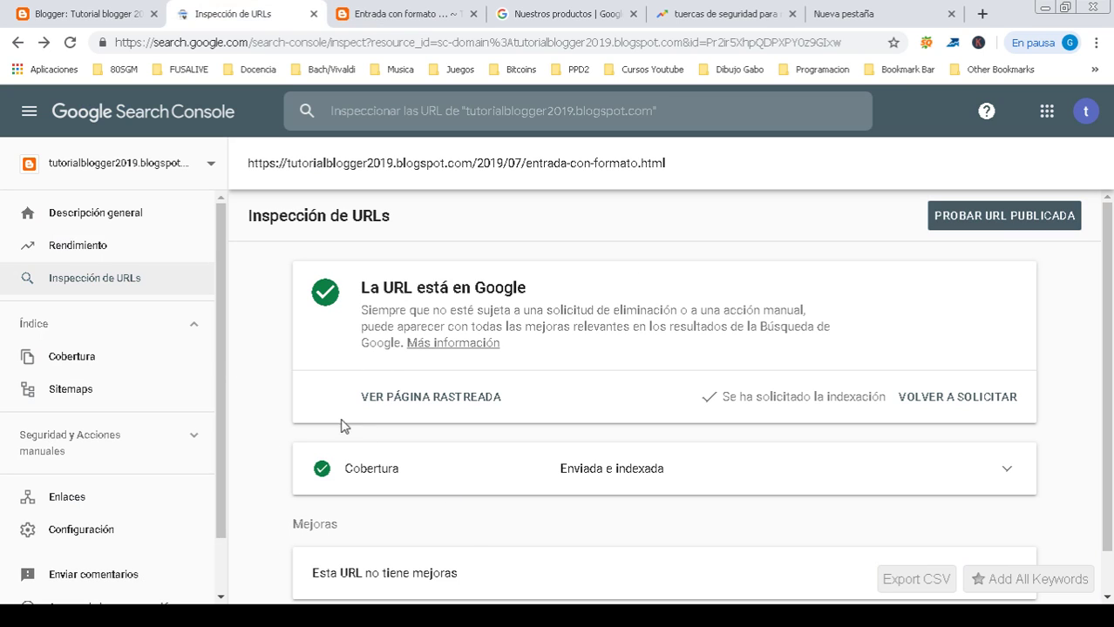
key(alt+Tab)
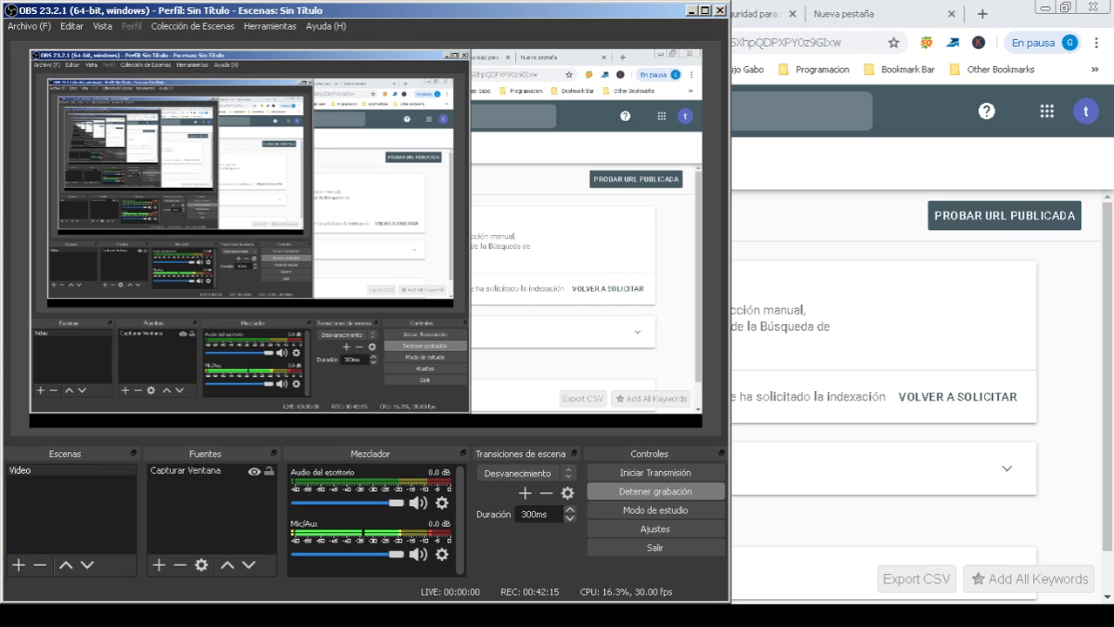